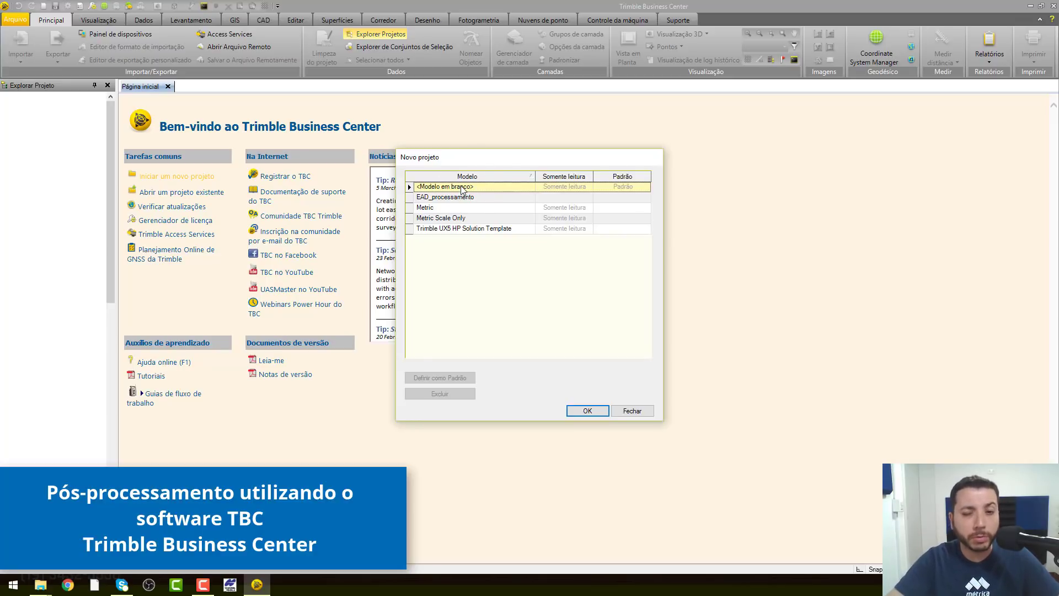
Create a project from the blank template (Modelo em branco) and open the coordinate system summary in its project settings
{"action": "left_click", "coordinate": [593, 415]}
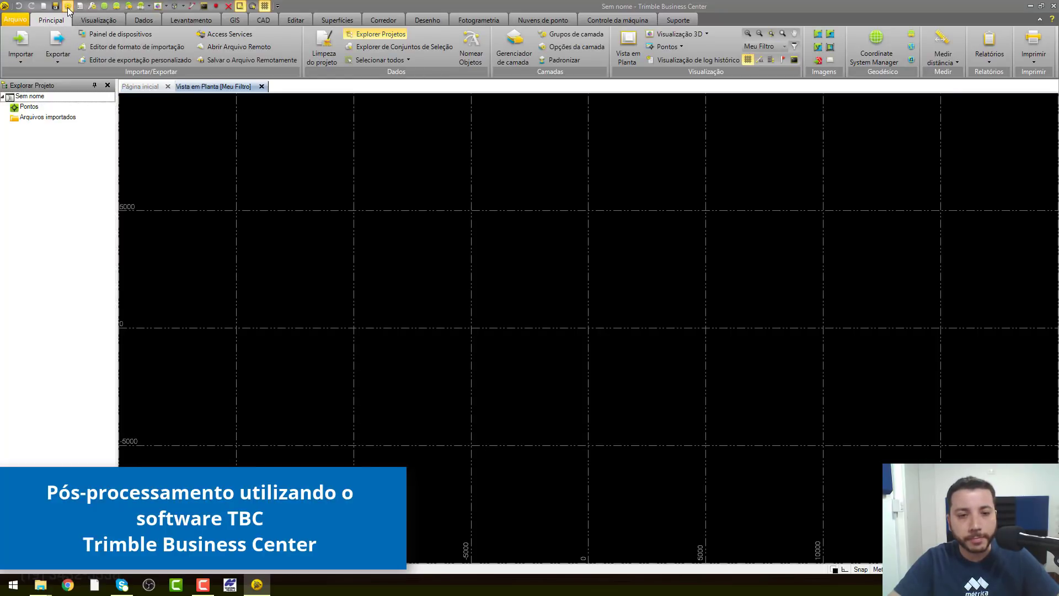
{"action": "left_click", "coordinate": [68, 7]}
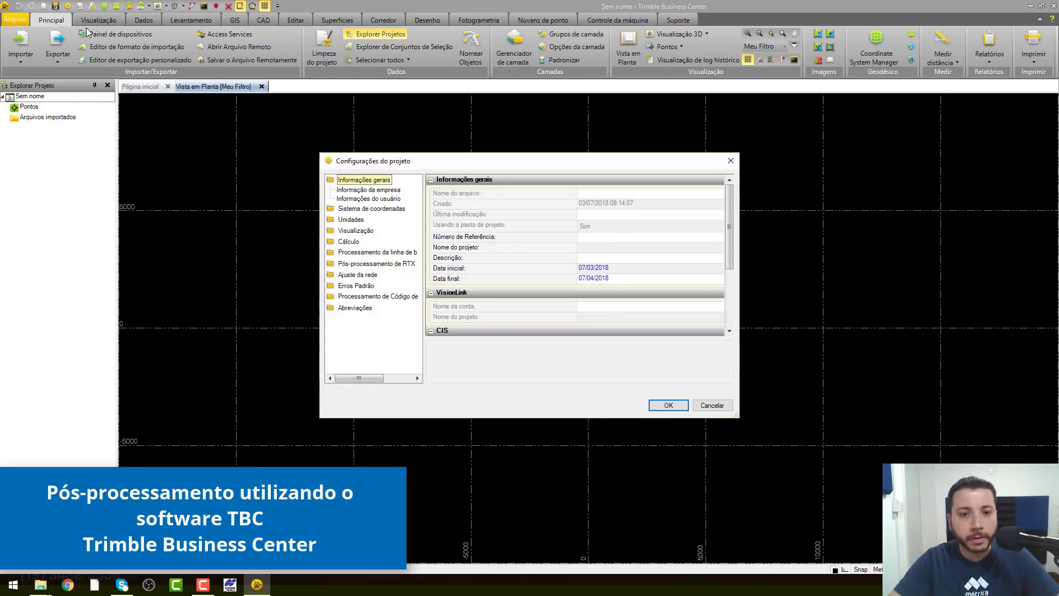
{"action": "left_click", "coordinate": [394, 209]}
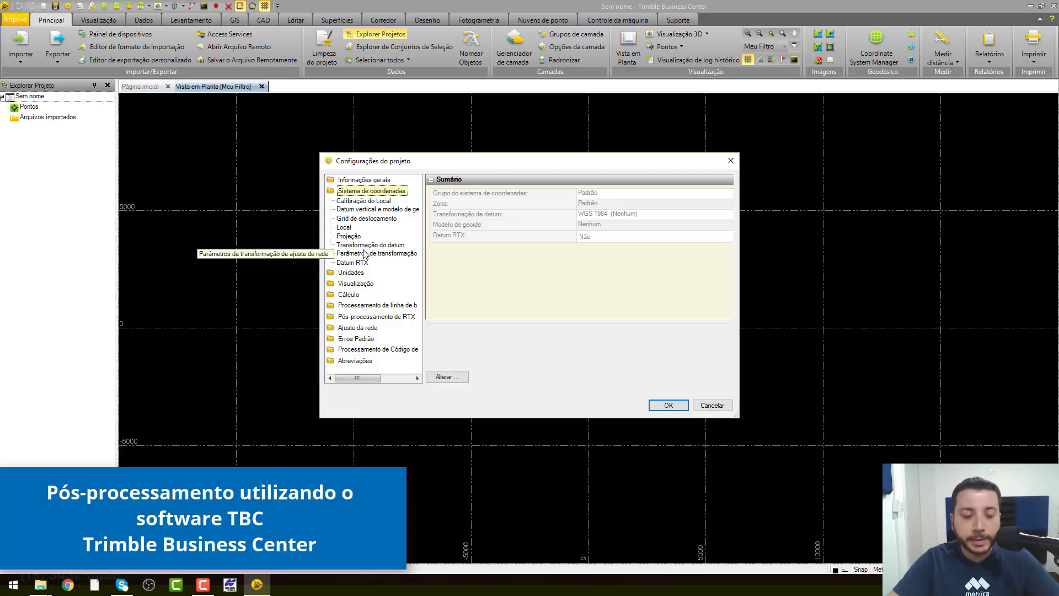
{"action": "left_click", "coordinate": [376, 202]}
{"action": "left_click", "coordinate": [389, 213]}
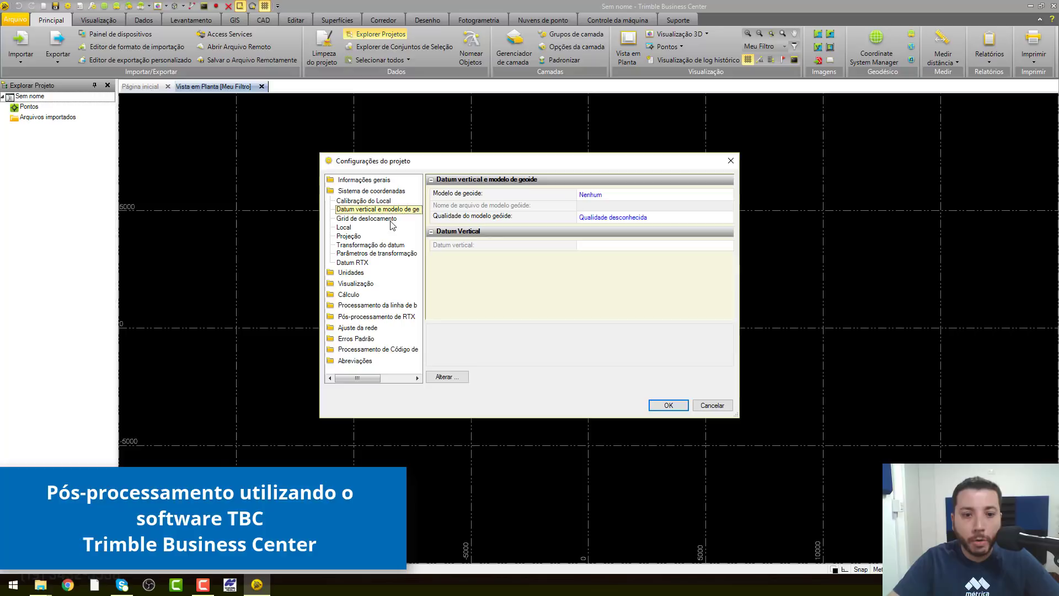
{"action": "left_click", "coordinate": [380, 192]}
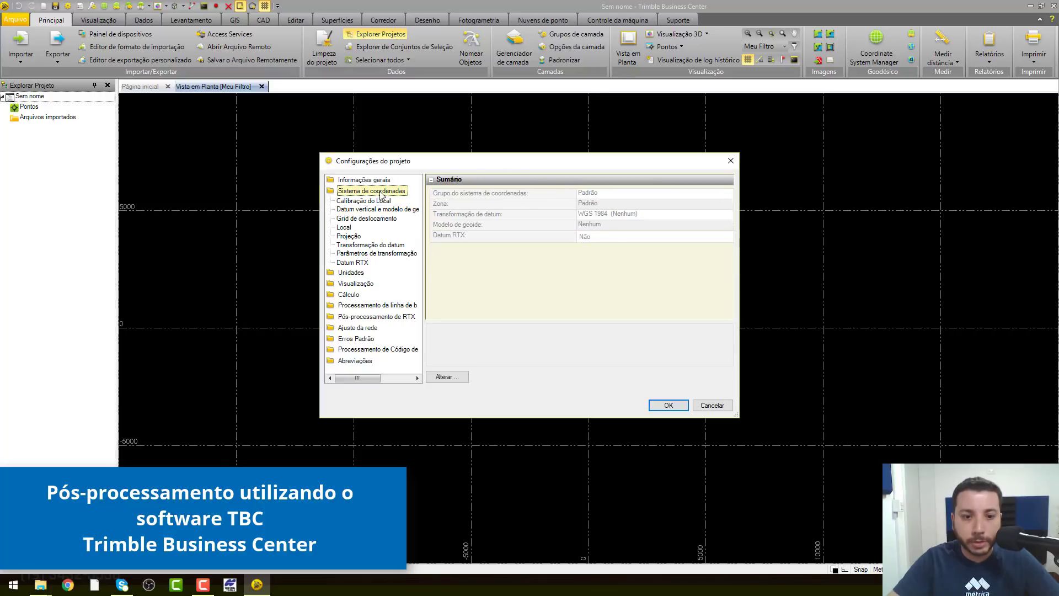
Change the project's coordinate system to Brazil/SIRGAS2000, UTM zone 23S, with no geoid model
{"action": "left_click", "coordinate": [461, 379]}
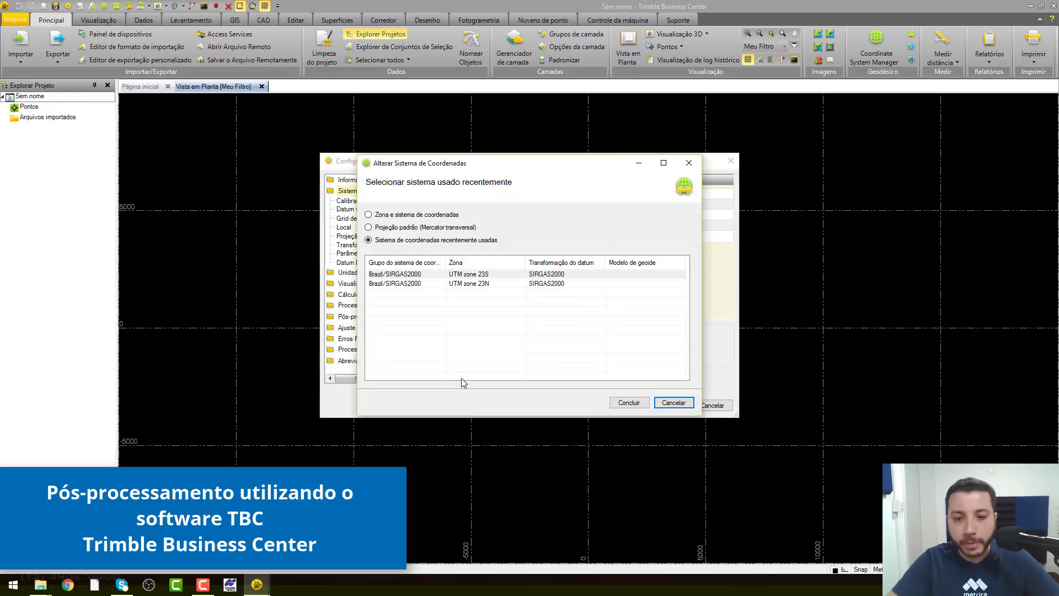
{"action": "left_click", "coordinate": [369, 215]}
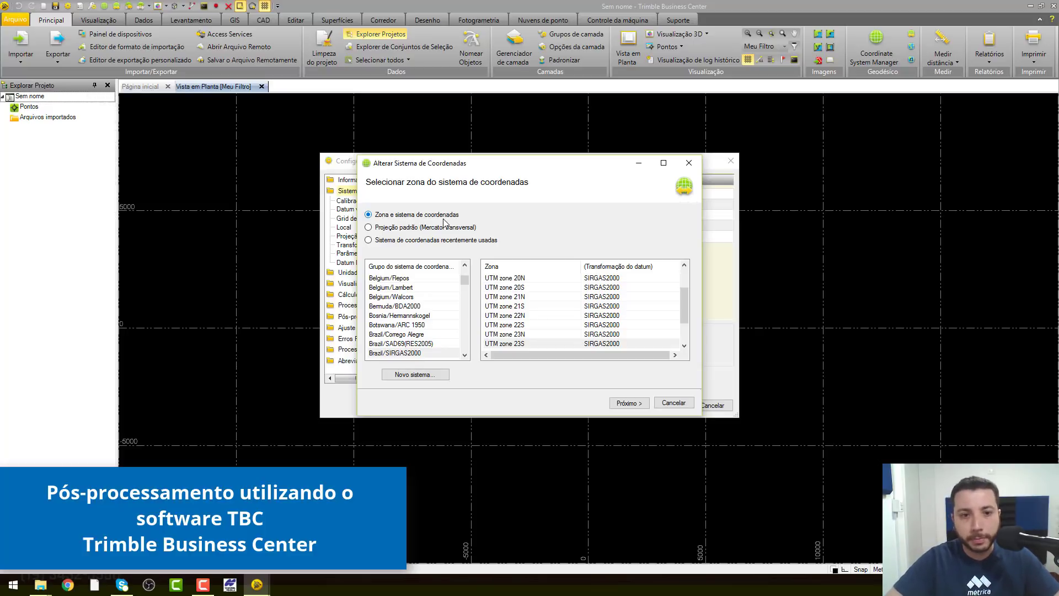
{"action": "left_click", "coordinate": [457, 240]}
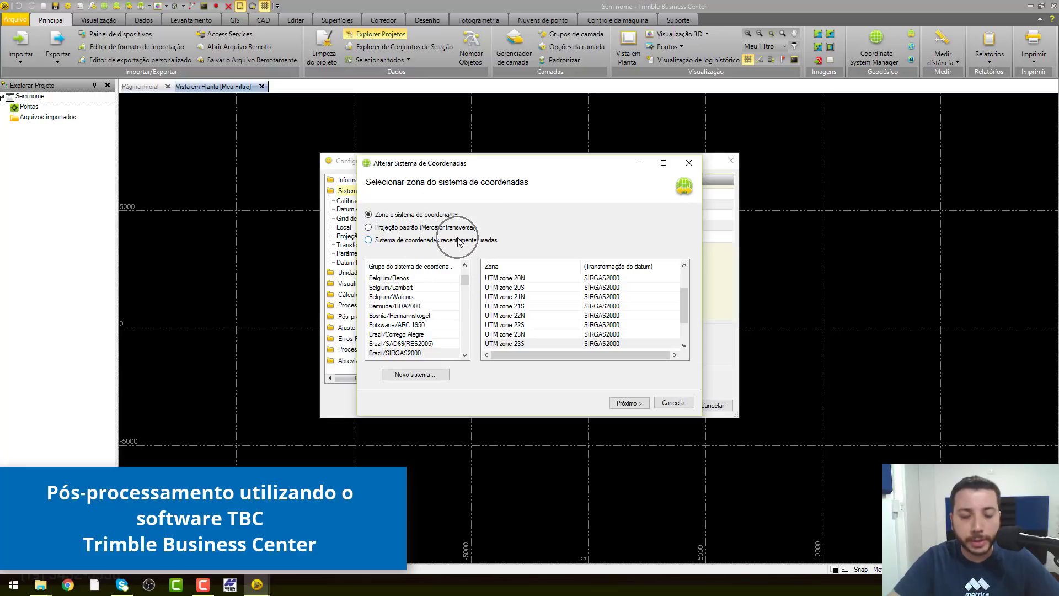
{"action": "left_click", "coordinate": [411, 353]}
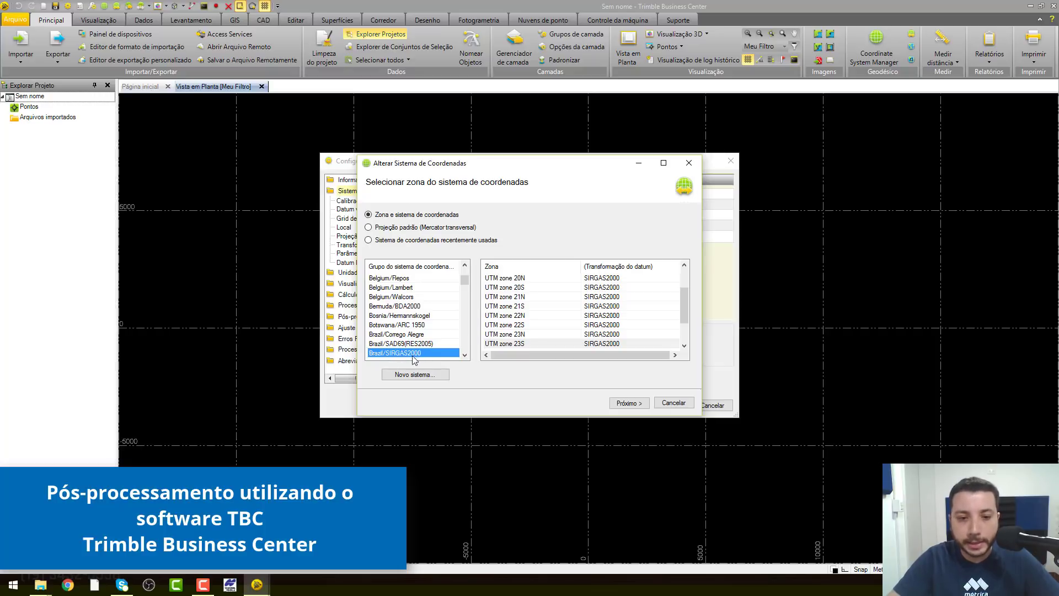
{"action": "left_click", "coordinate": [528, 345]}
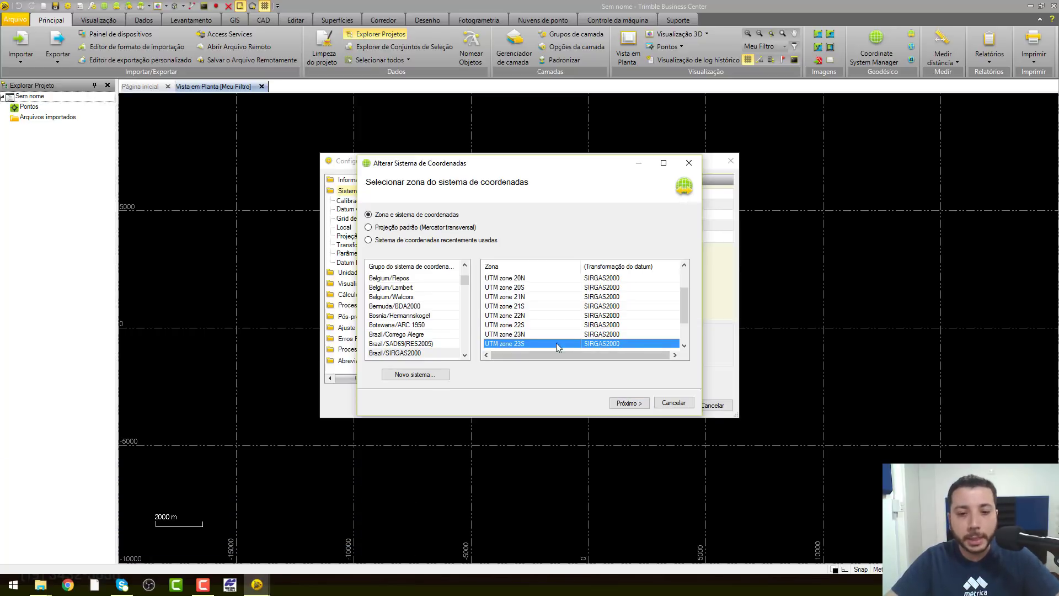
{"action": "left_click", "coordinate": [628, 403]}
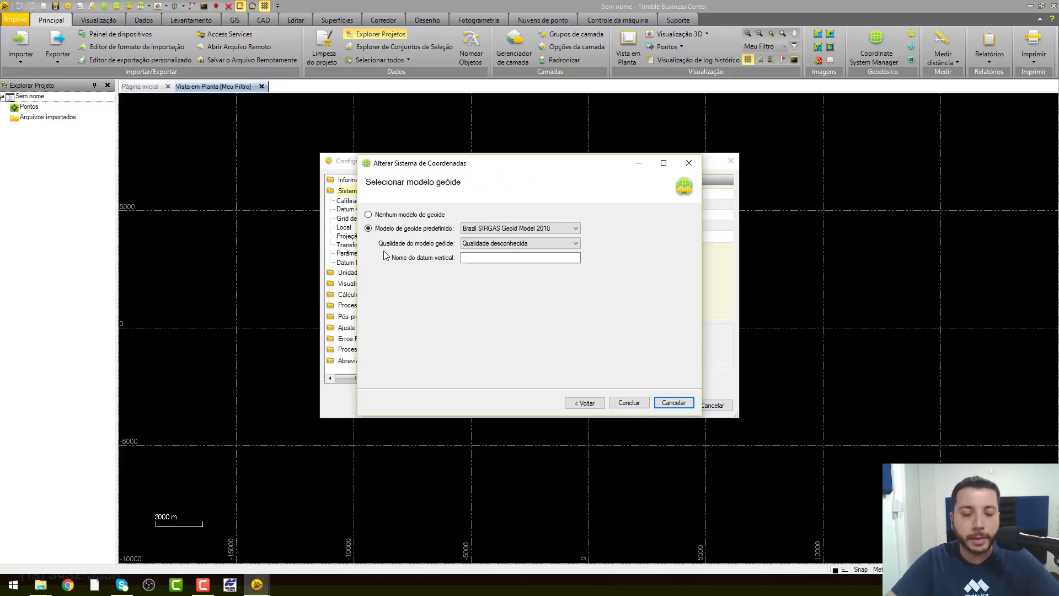
{"action": "left_click", "coordinate": [368, 215]}
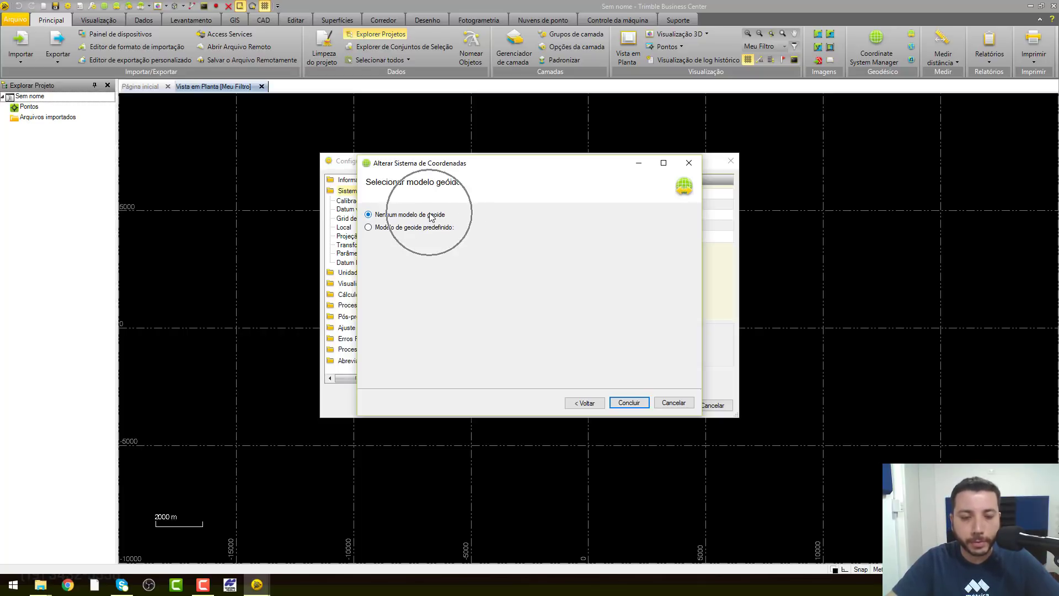
{"action": "left_click", "coordinate": [629, 402]}
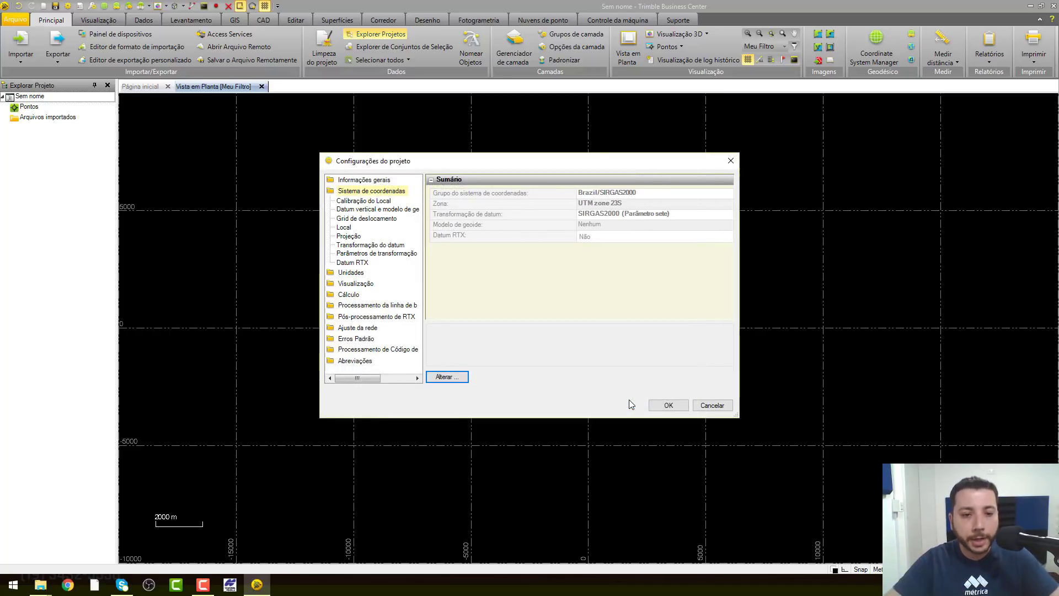
In the coordinate unit settings, set the expansion of horizontal standard errors to Sim
{"action": "left_click", "coordinate": [350, 272]}
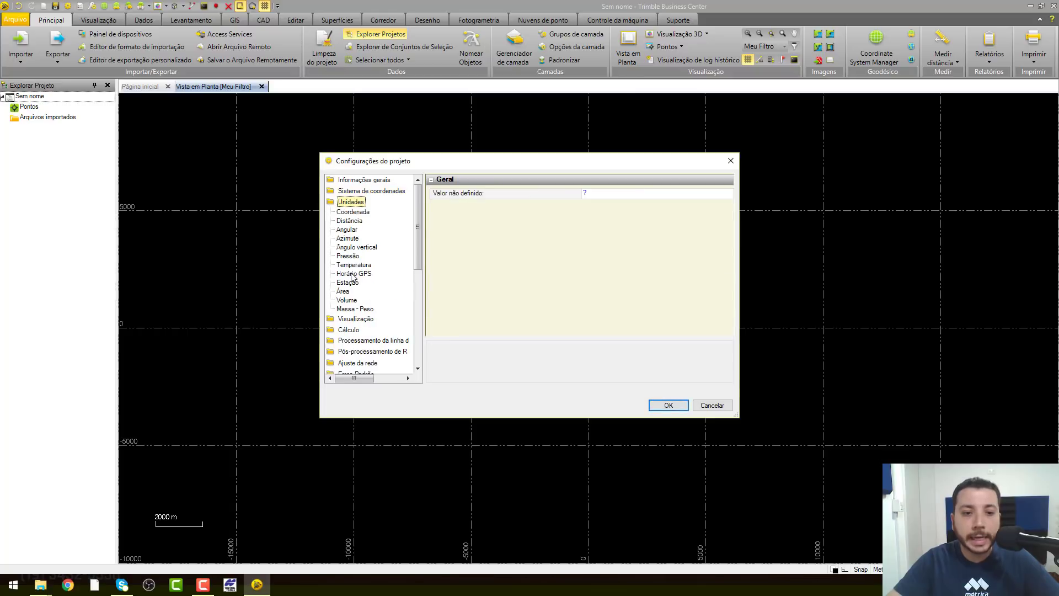
{"action": "left_click", "coordinate": [362, 212]}
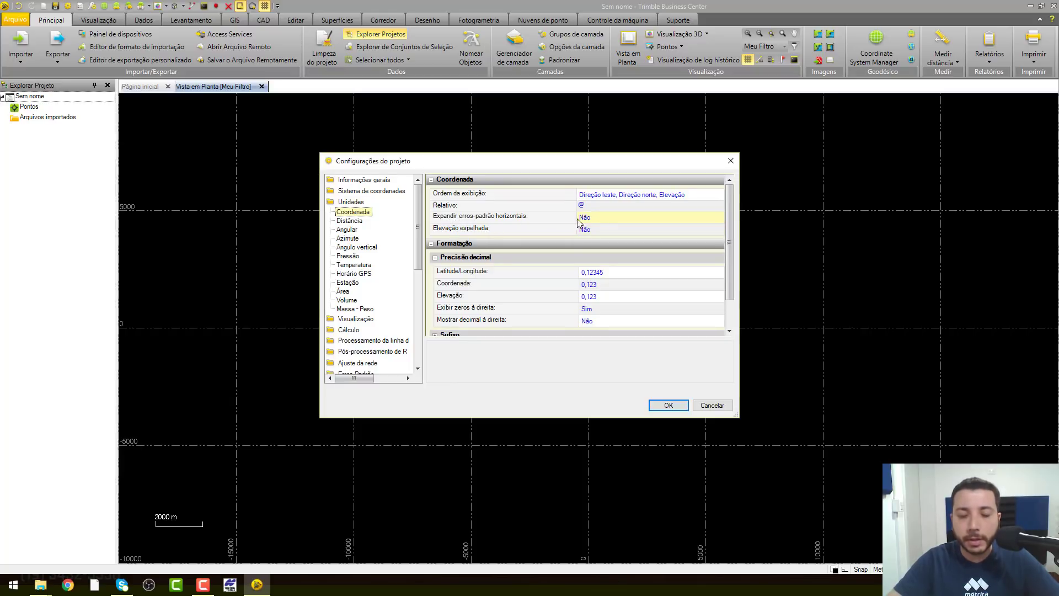
{"action": "left_click", "coordinate": [604, 219]}
{"action": "left_click", "coordinate": [634, 227]}
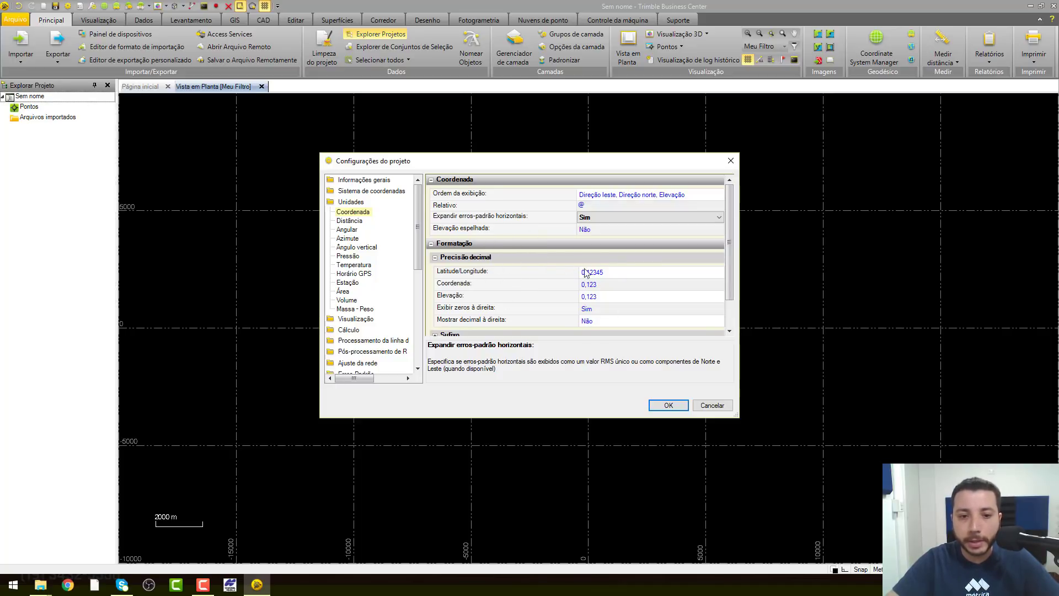
Set the coordinate decimal precision to 0,123 for latitude/longitude and 0,12 for both grid coordinates and elevation
{"action": "left_click", "coordinate": [632, 273]}
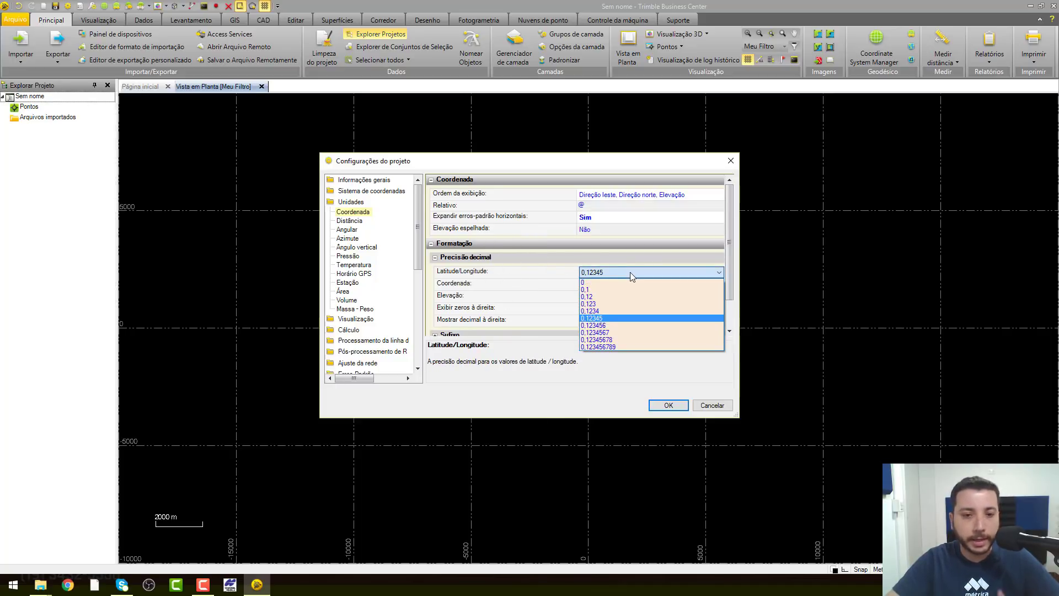
{"action": "left_click", "coordinate": [604, 304]}
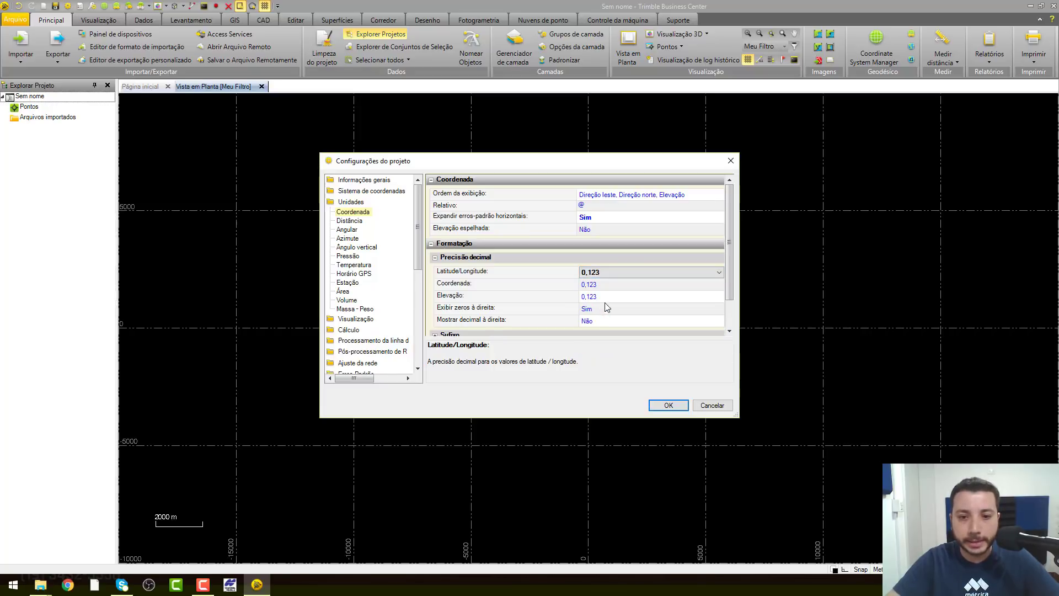
{"action": "left_click", "coordinate": [607, 285]}
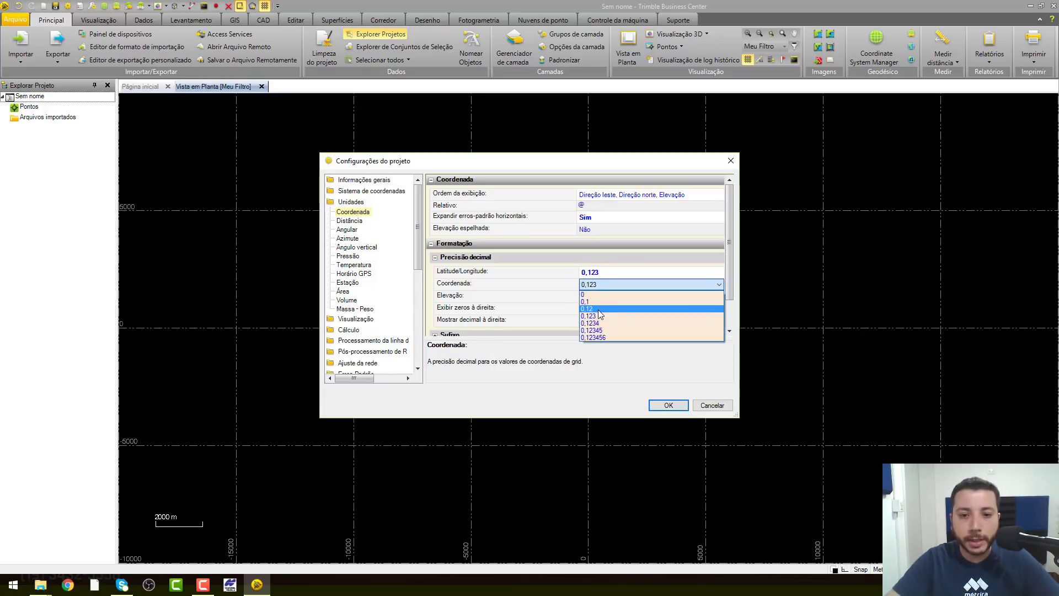
{"action": "left_click", "coordinate": [601, 311]}
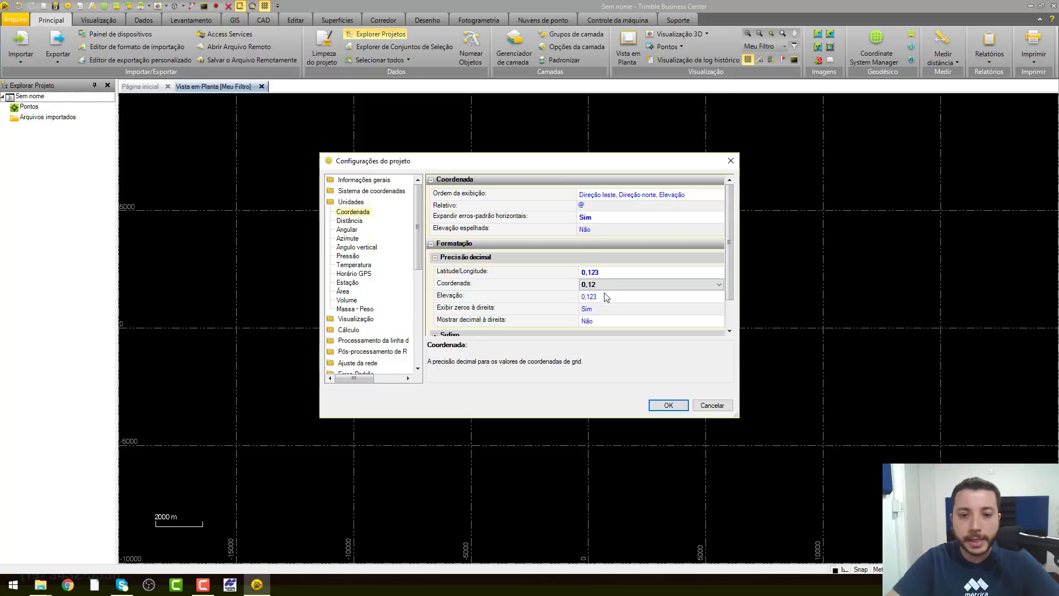
{"action": "left_click", "coordinate": [606, 297]}
{"action": "left_click", "coordinate": [610, 321]}
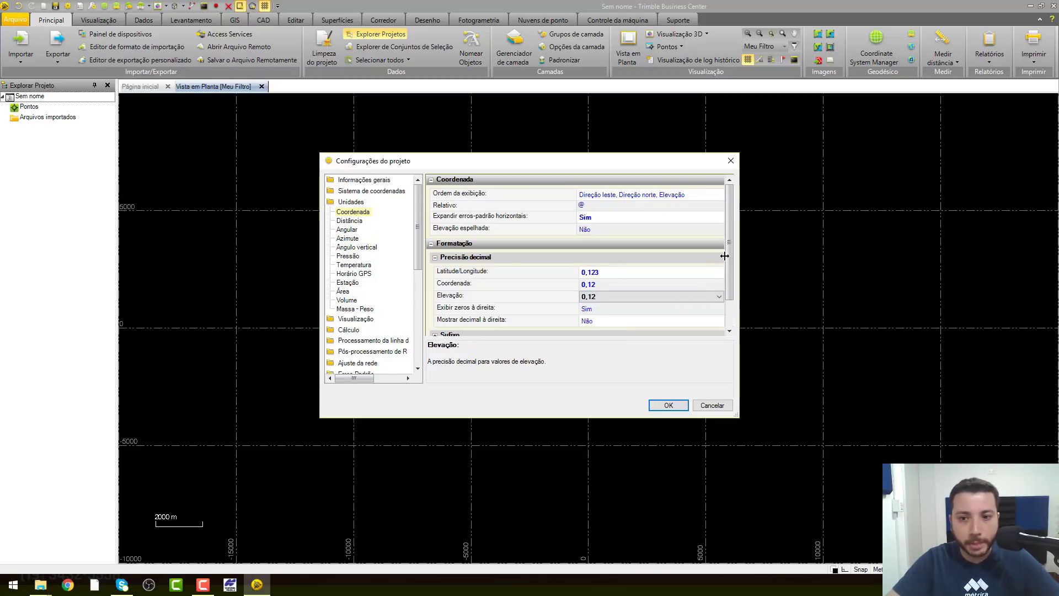
{"action": "left_click_drag", "start_coordinate": [730, 254], "coordinate": [731, 282]}
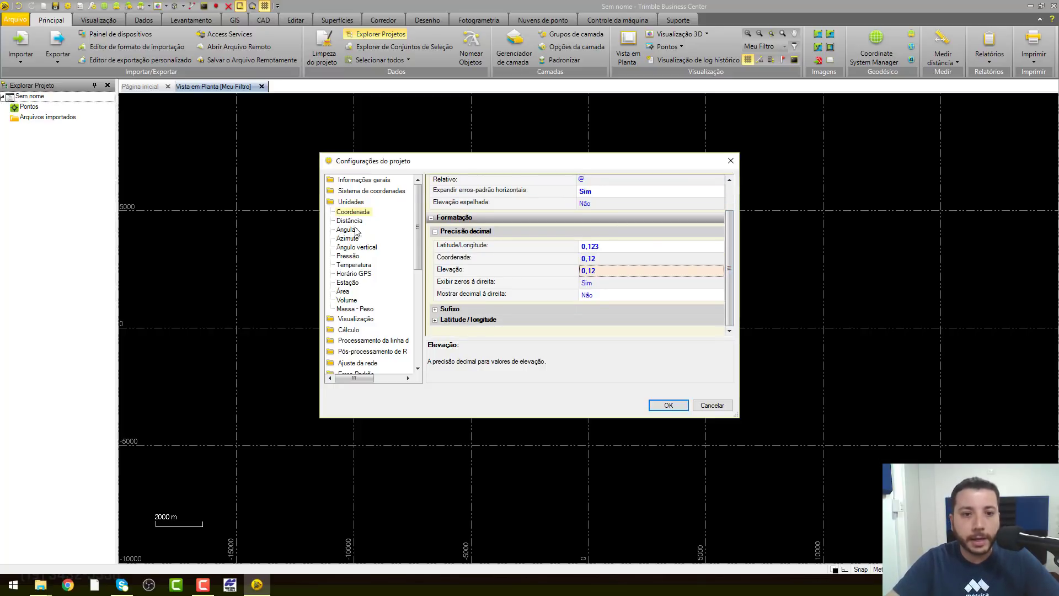
{"action": "left_click", "coordinate": [592, 275]}
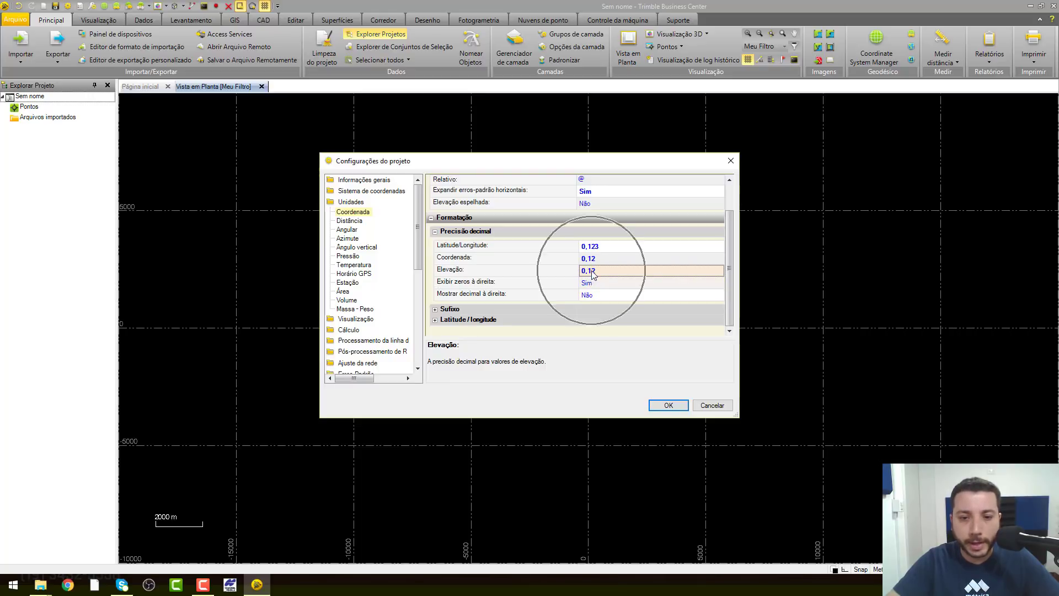
Set the decimal precision of the distance units to 0,12
{"action": "left_click", "coordinate": [350, 222]}
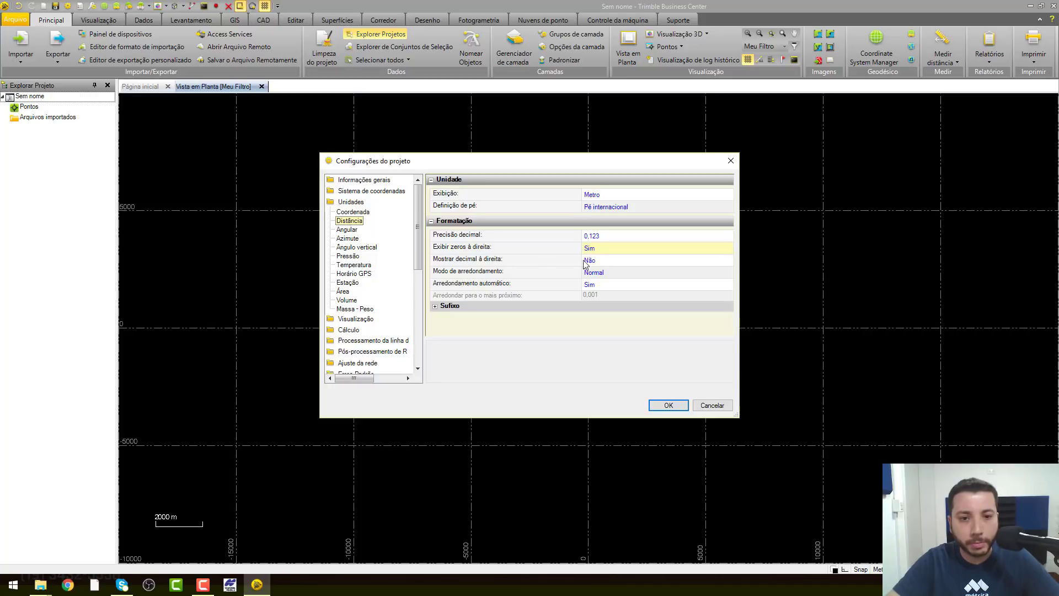
{"action": "left_click", "coordinate": [605, 233]}
{"action": "left_click", "coordinate": [605, 233]}
{"action": "left_click", "coordinate": [603, 259]}
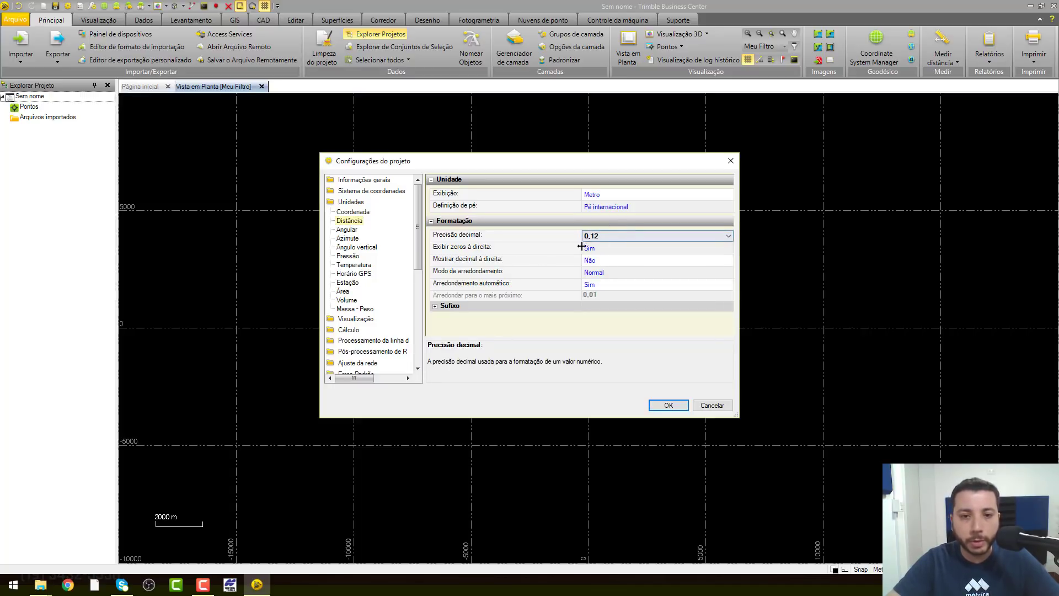
{"action": "left_click", "coordinate": [590, 197]}
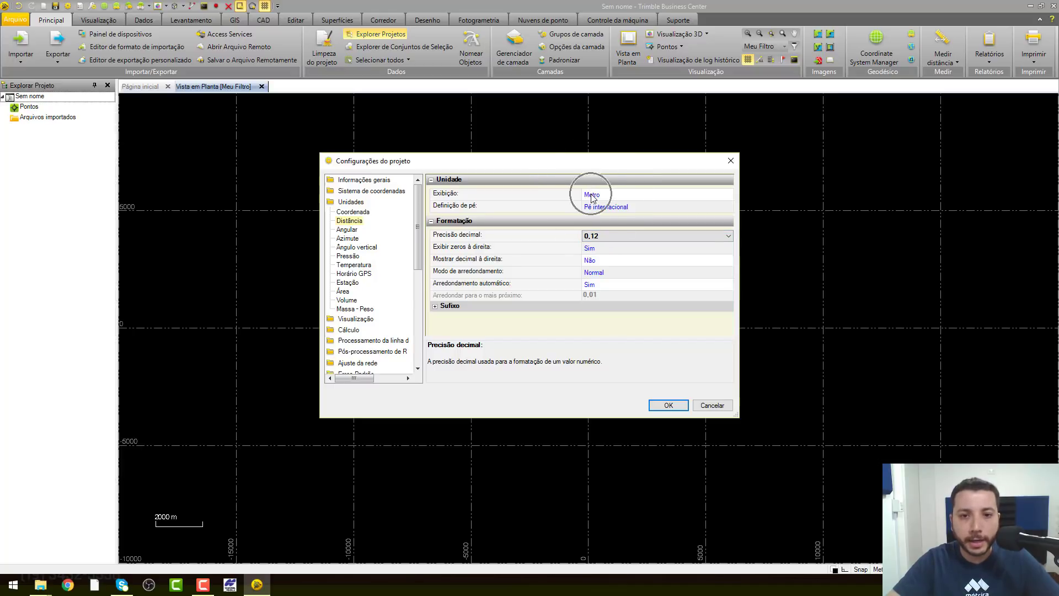
{"action": "left_click", "coordinate": [594, 196]}
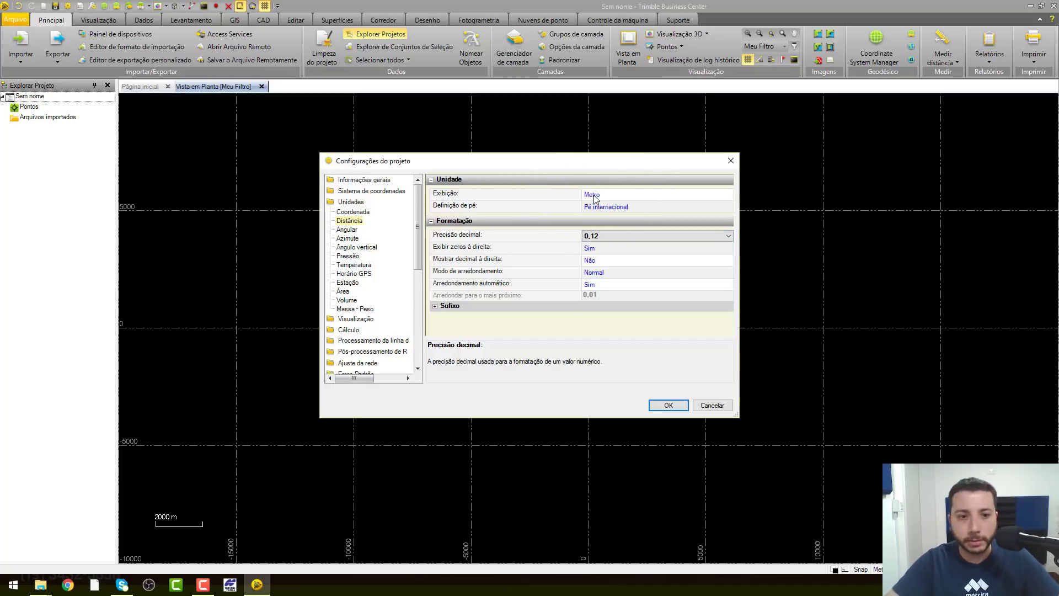
In the computation point tolerances, set the survey-quality horizontal tolerance to 0,01 m and the vertical tolerance to 0,02 m
{"action": "scroll", "coordinate": [404, 221], "scroll_direction": "down", "scroll_amount": 2}
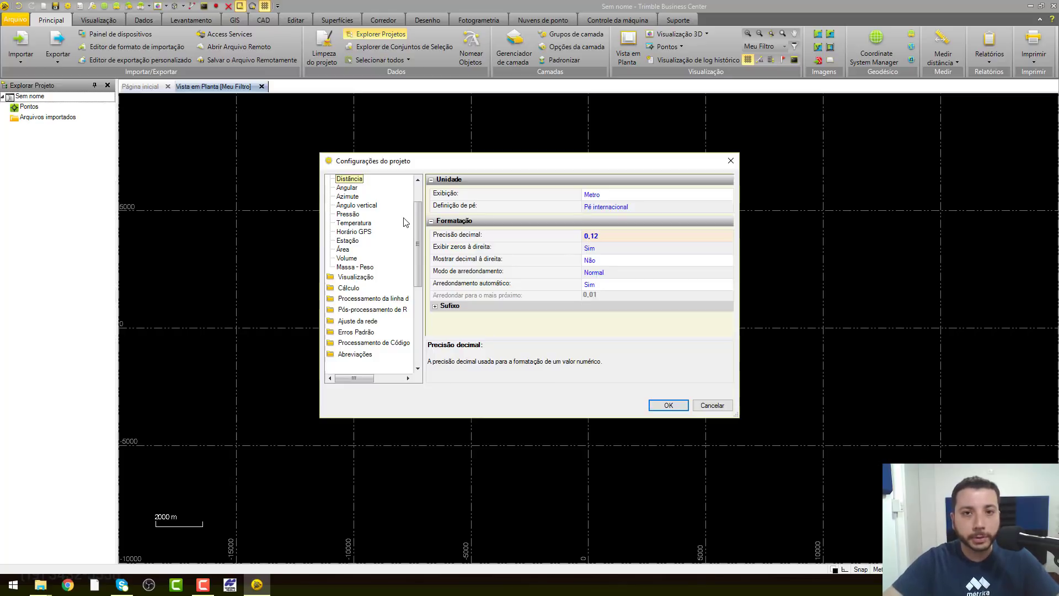
{"action": "left_click", "coordinate": [349, 288]}
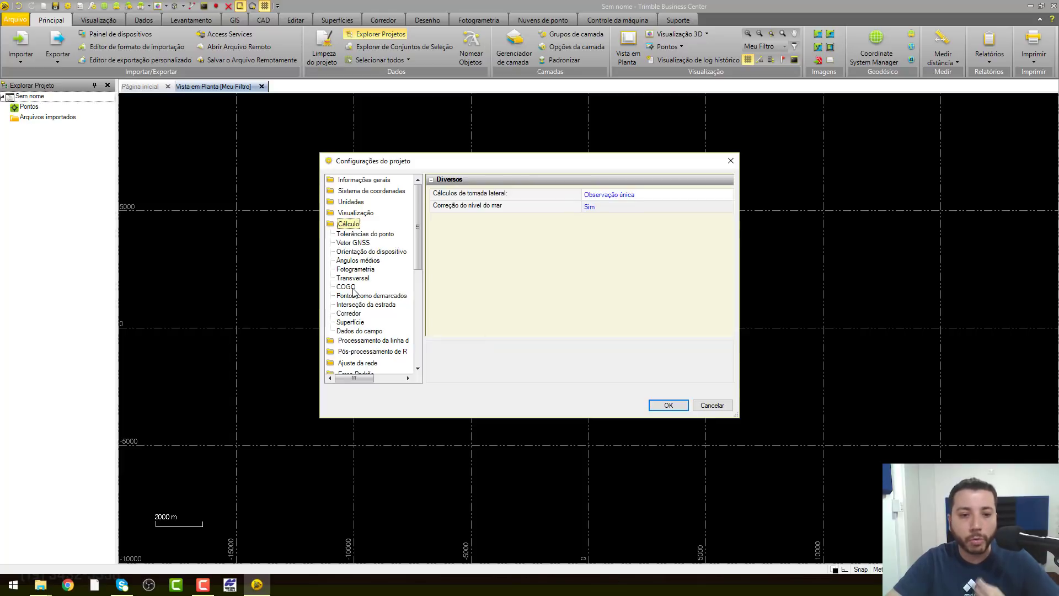
{"action": "left_click", "coordinate": [367, 235]}
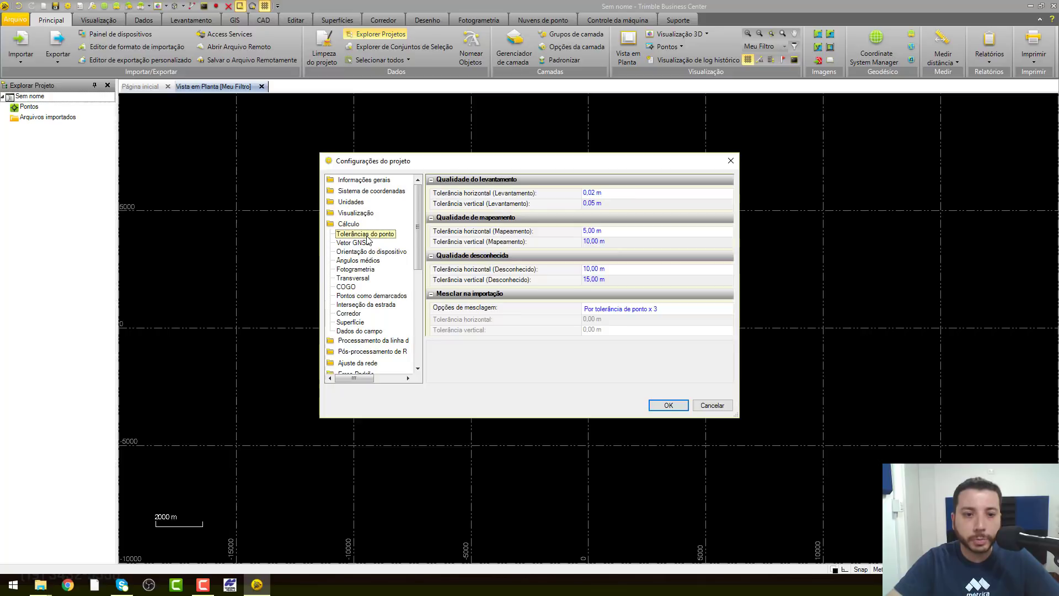
{"action": "left_click", "coordinate": [594, 203]}
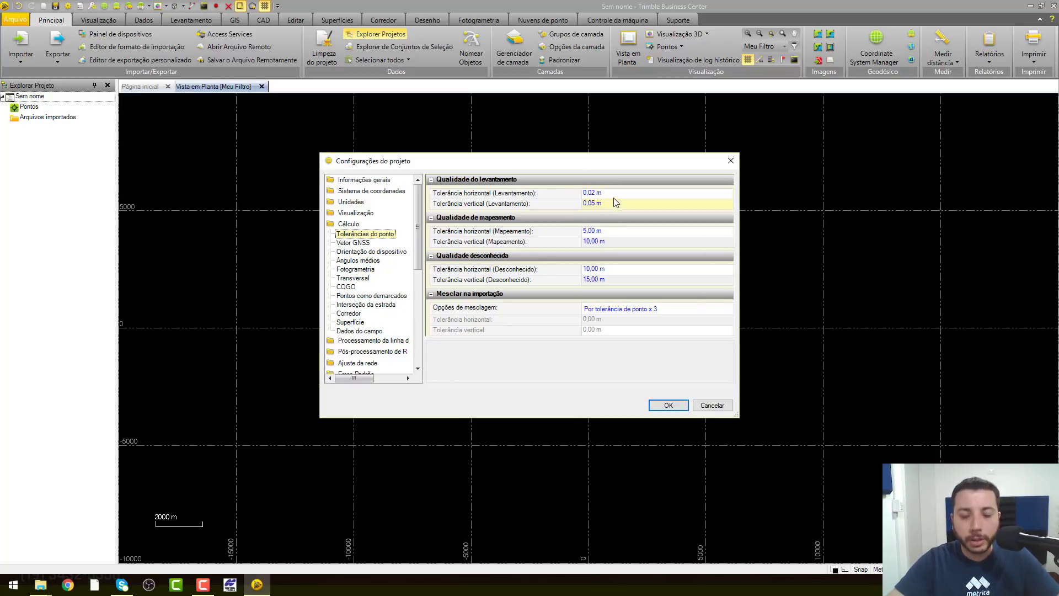
{"action": "left_click", "coordinate": [596, 194]}
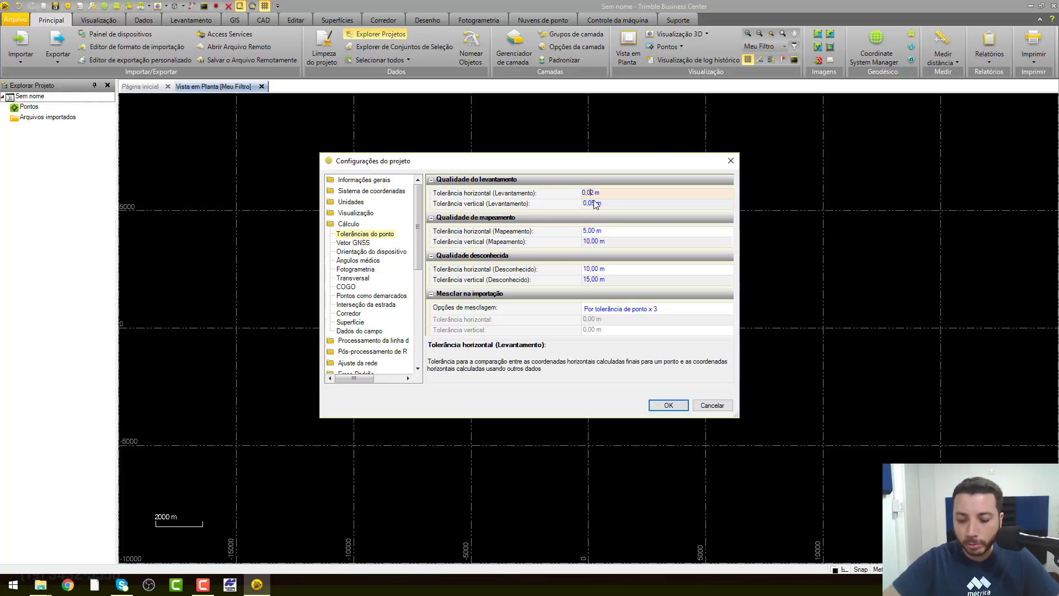
{"action": "key", "text": "BackSpace"}
{"action": "type", "text": "1"}
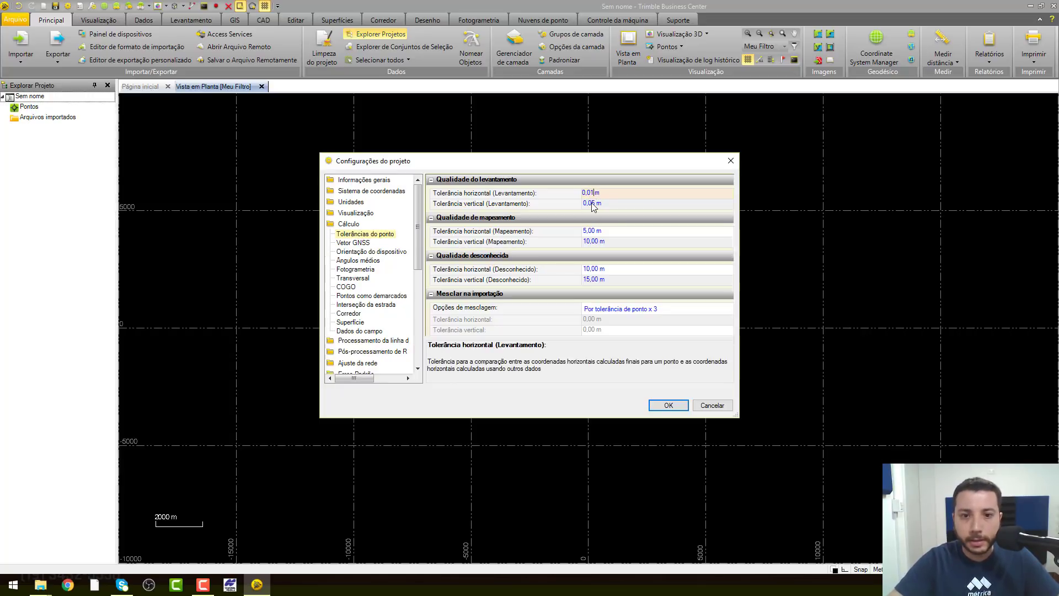
{"action": "left_click", "coordinate": [592, 204]}
{"action": "key", "text": "BackSpace"}
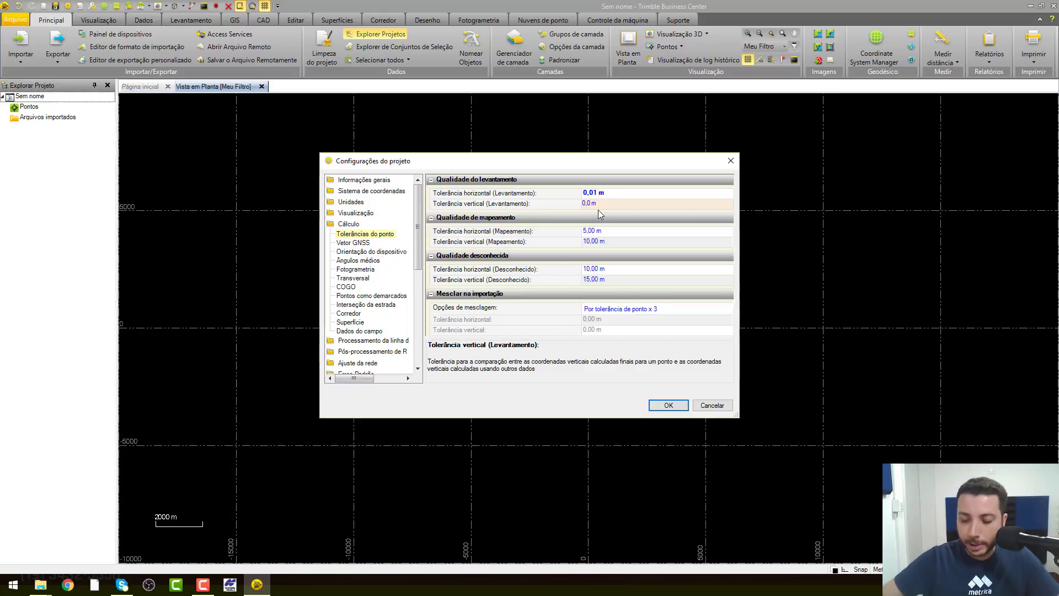
{"action": "type", "text": "2"}
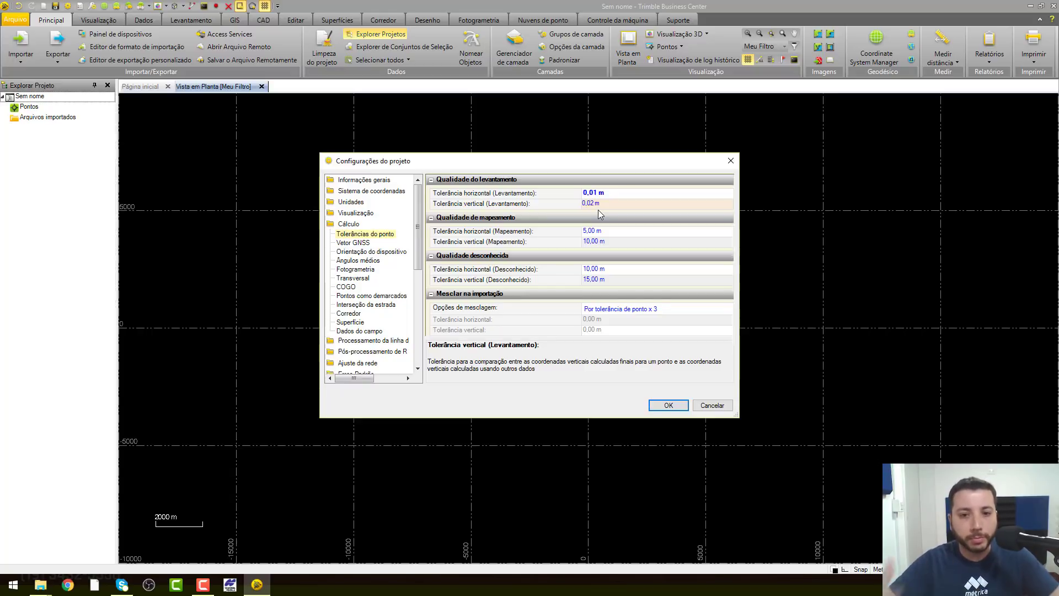
In the standard error settings, choose 95% as the confidence level display scale and apply the project settings
{"action": "left_click", "coordinate": [613, 241]}
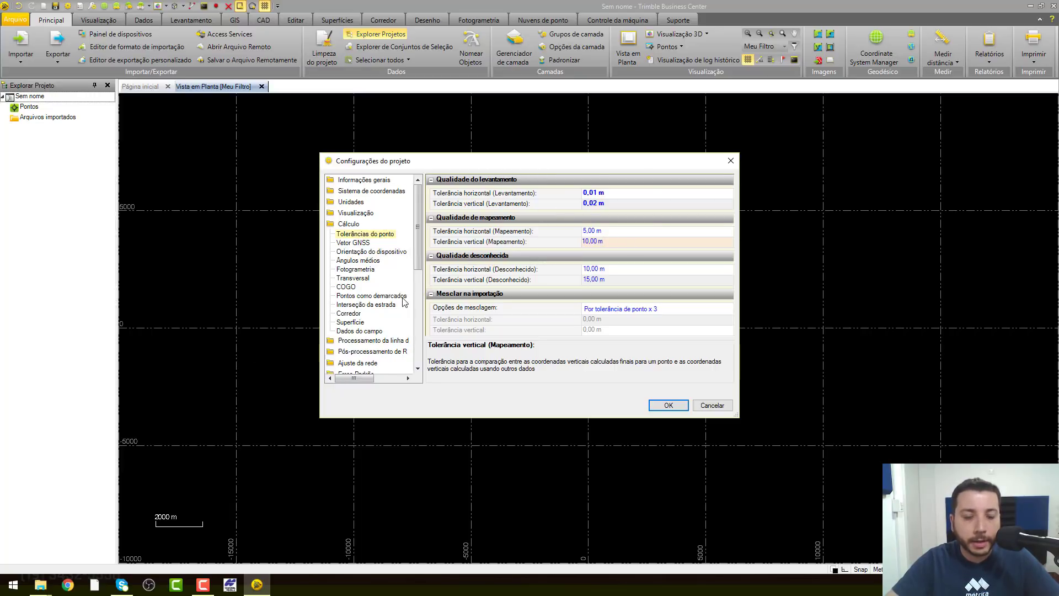
{"action": "left_click_drag", "start_coordinate": [418, 263], "coordinate": [418, 272]}
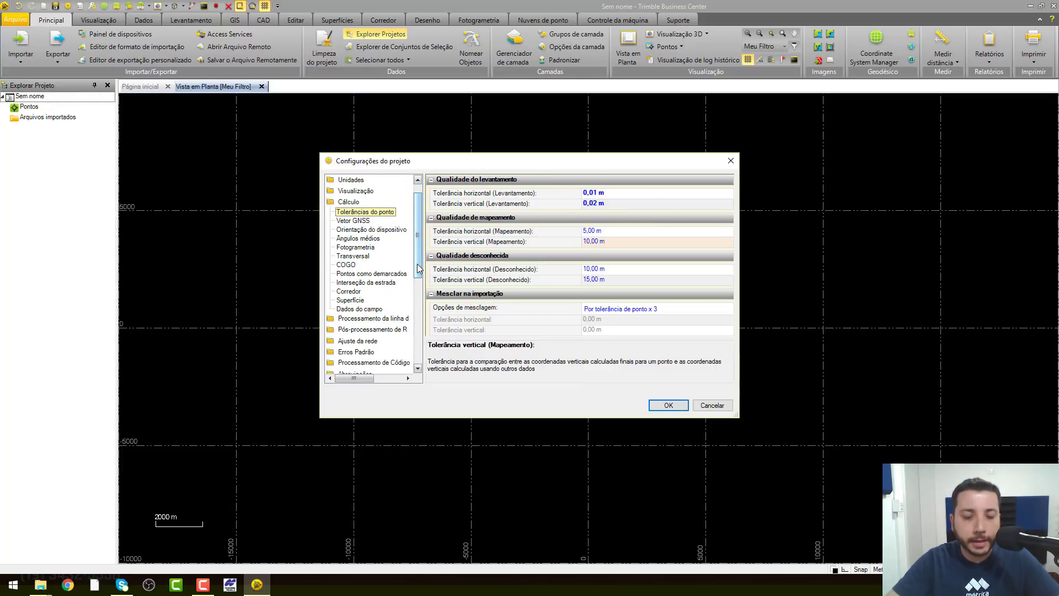
{"action": "left_click", "coordinate": [362, 351]}
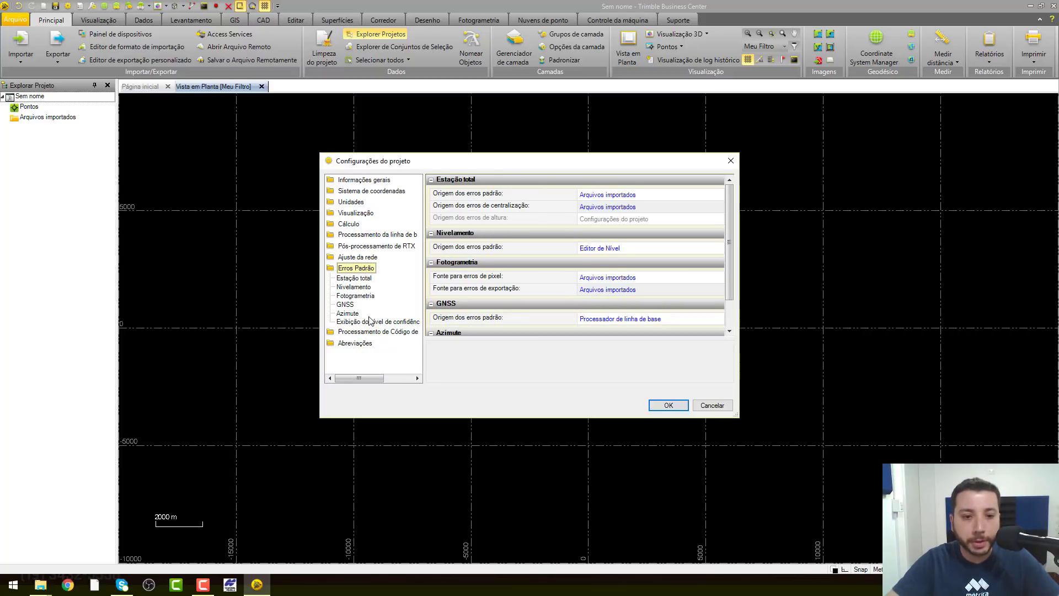
{"action": "key", "text": "ctrl"}
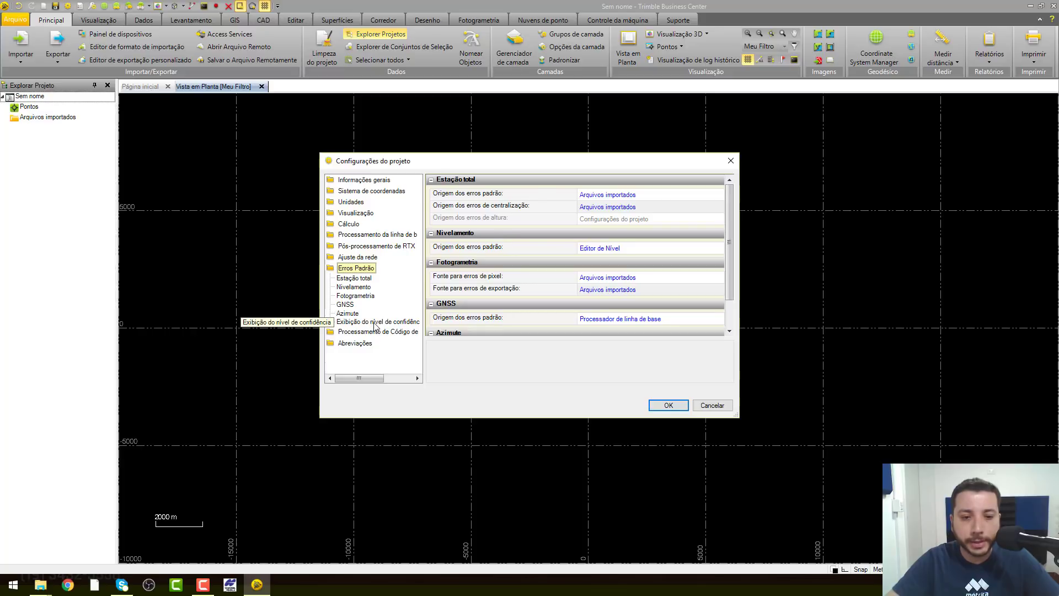
{"action": "left_click", "coordinate": [374, 325]}
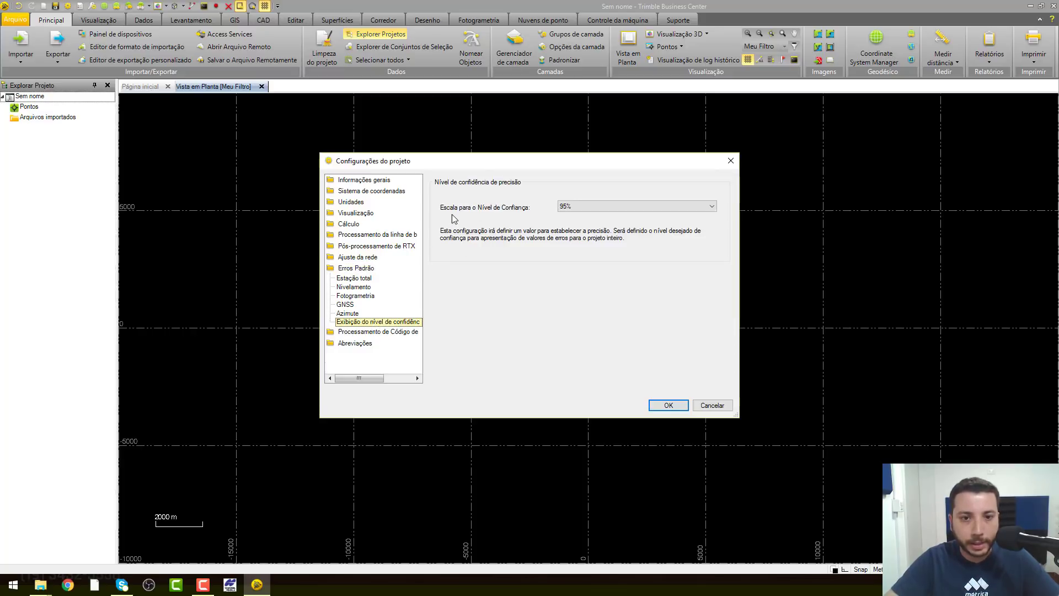
{"action": "left_click", "coordinate": [621, 207]}
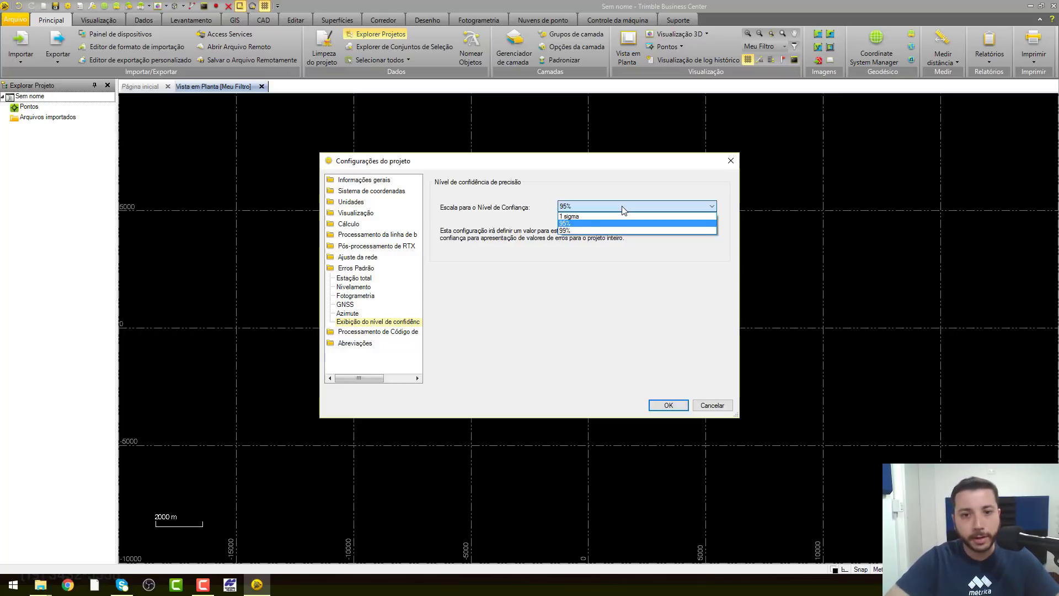
{"action": "left_click", "coordinate": [580, 224]}
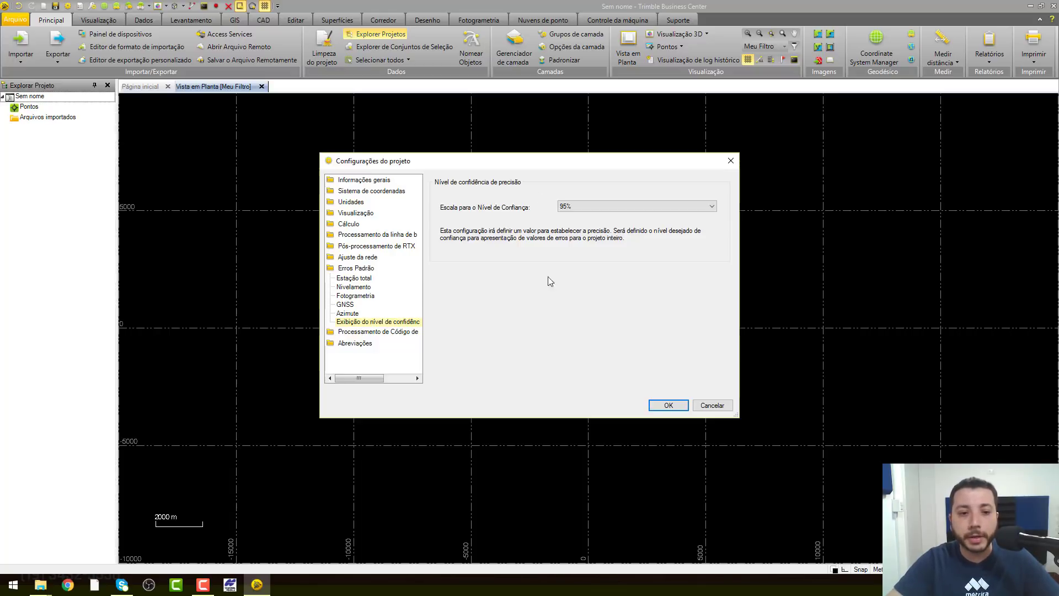
{"action": "left_click", "coordinate": [666, 406]}
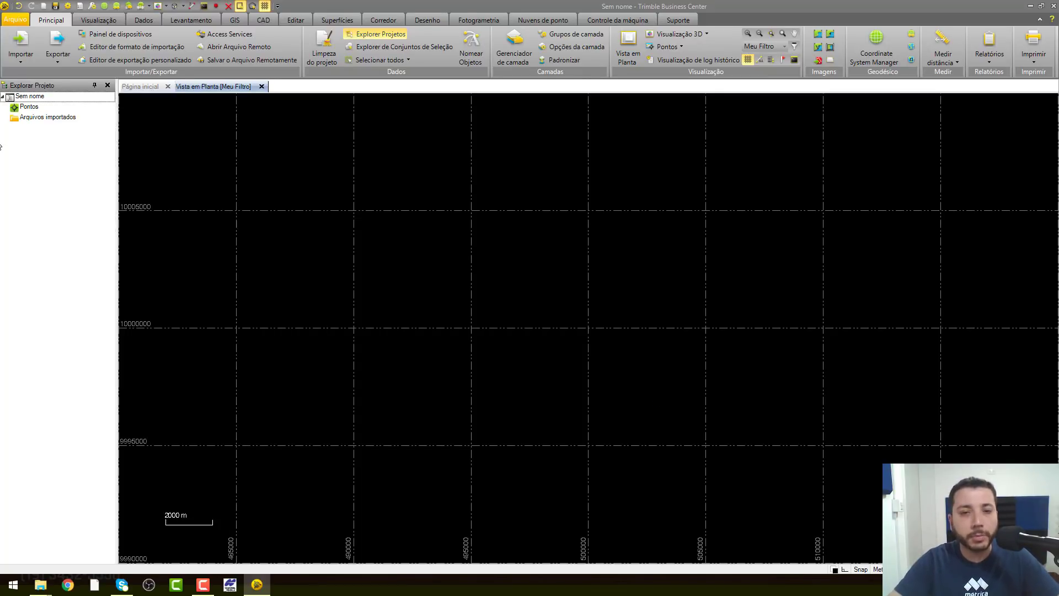
Save the configured project as a template named "Processamento de dados"
{"action": "left_click", "coordinate": [16, 20]}
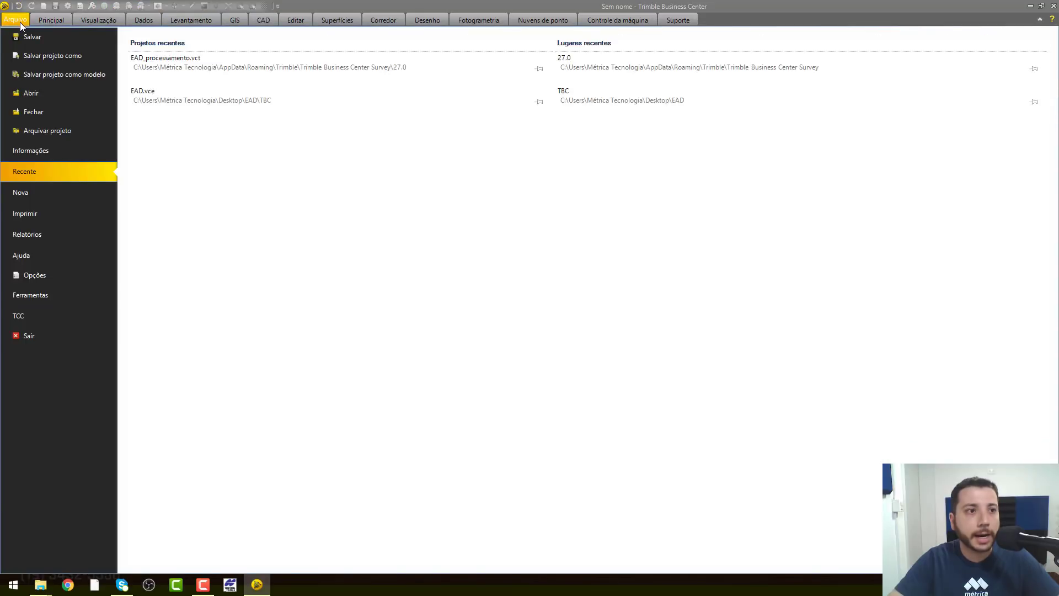
{"action": "left_click", "coordinate": [72, 72]}
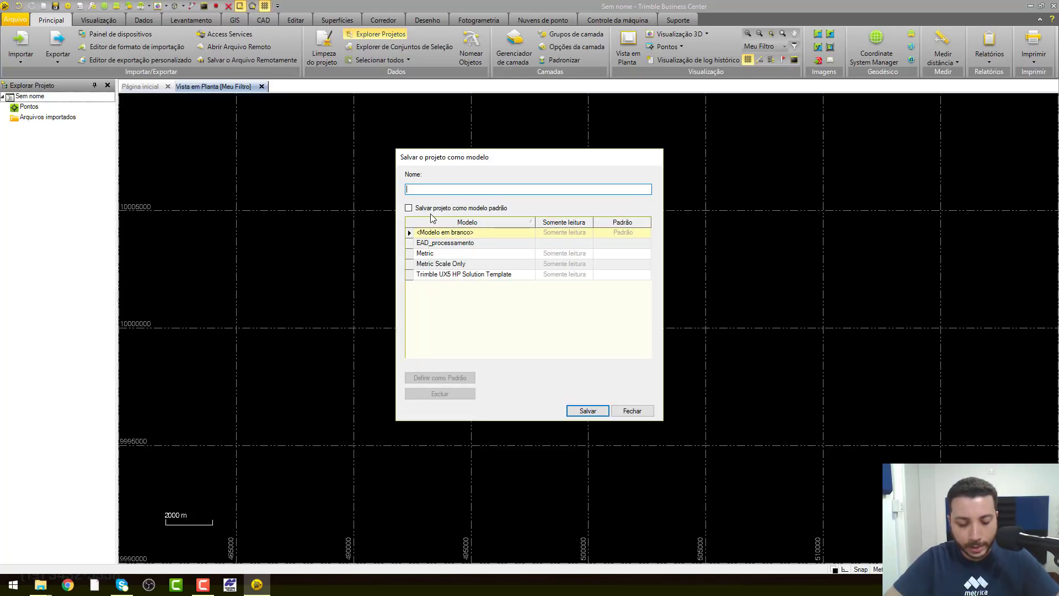
{"action": "type", "text": "Processamento de "}
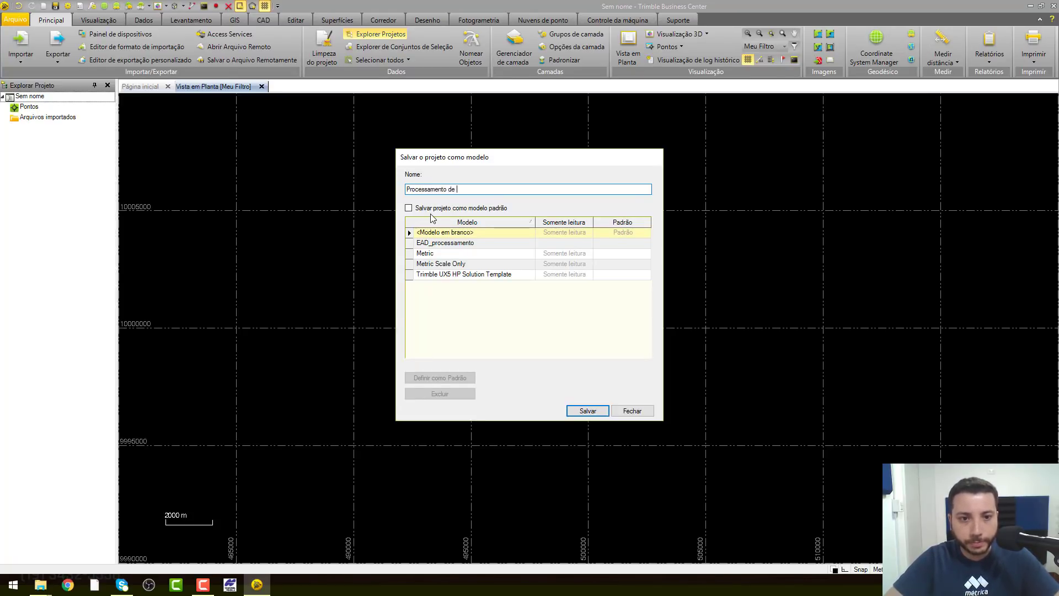
{"action": "type", "text": "dados"}
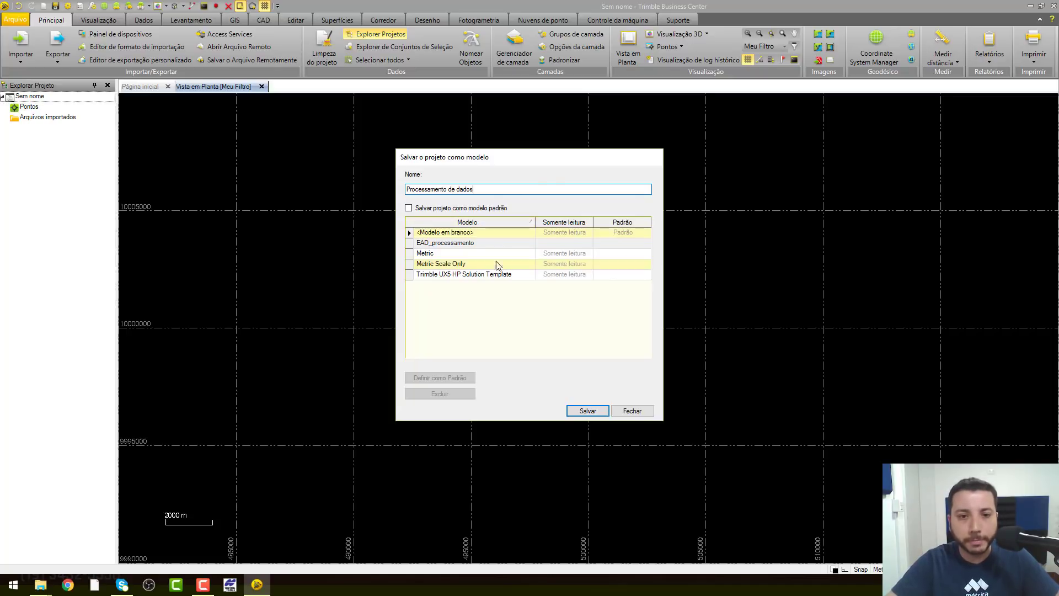
{"action": "left_click", "coordinate": [588, 410]}
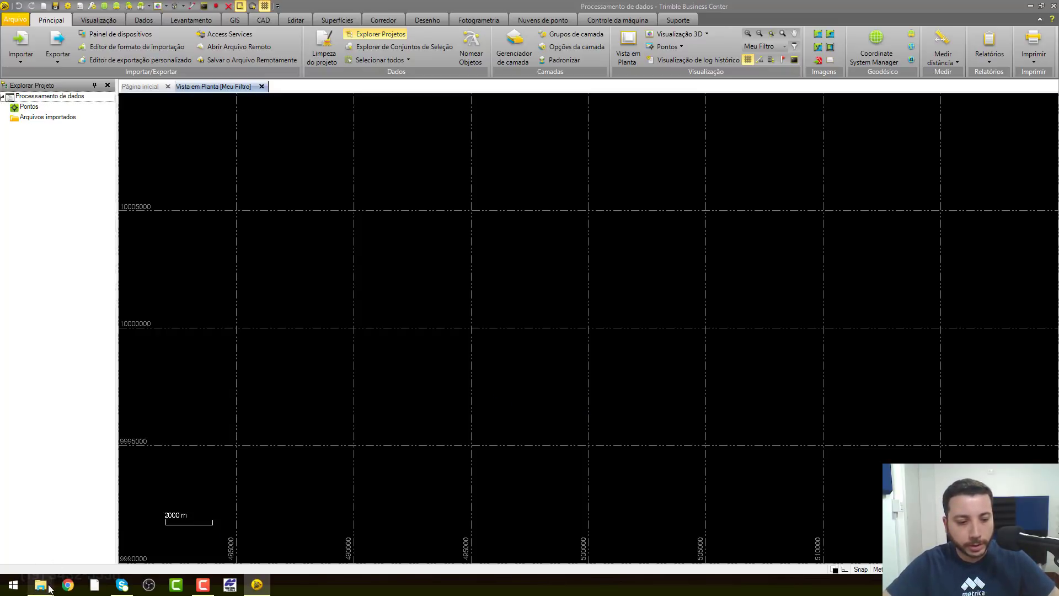
Switch to File Explorer and import Base208n.17G, Base208n.17N and Base208n.17O from the EAD\BASE folder on the desktop into the project's plan view
{"action": "mouse_move", "coordinate": [48, 588]}
{"action": "left_click", "coordinate": [147, 546]}
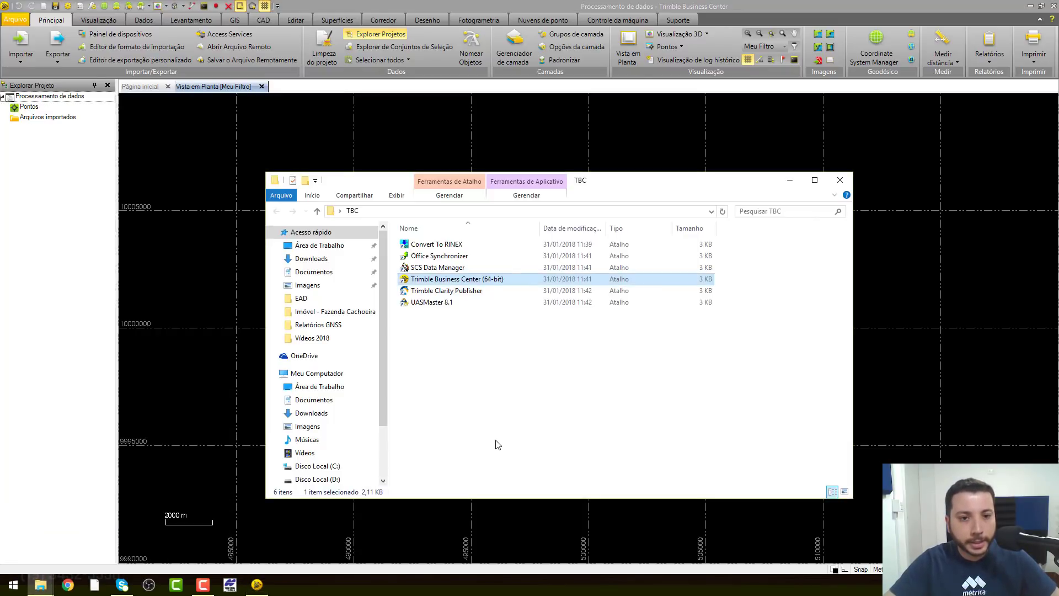
{"action": "left_click", "coordinate": [328, 393]}
{"action": "double_click", "coordinate": [436, 268]}
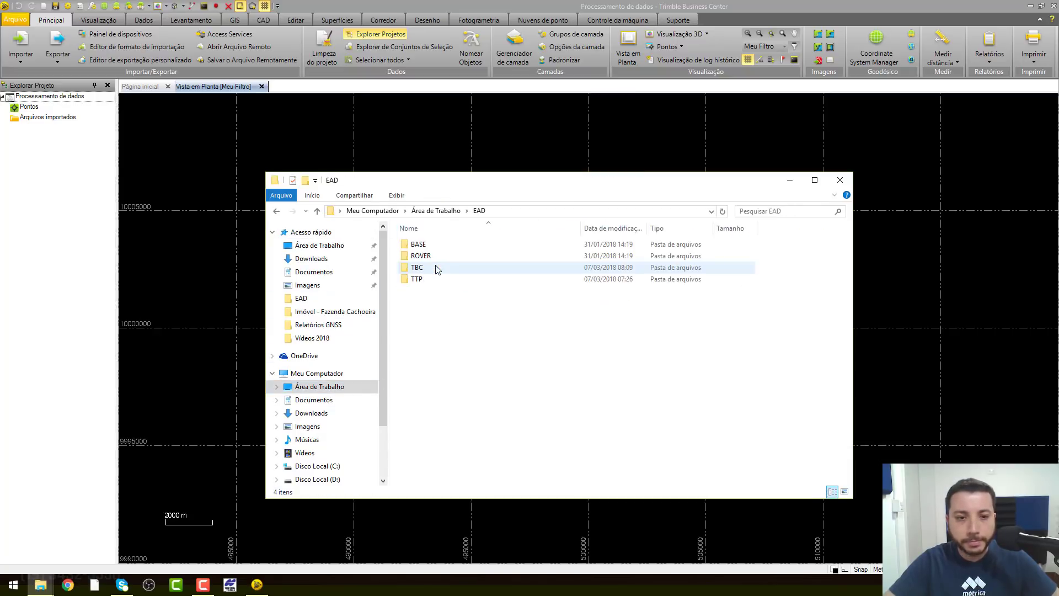
{"action": "double_click", "coordinate": [436, 244]}
{"action": "left_click_drag", "start_coordinate": [463, 290], "coordinate": [406, 241]}
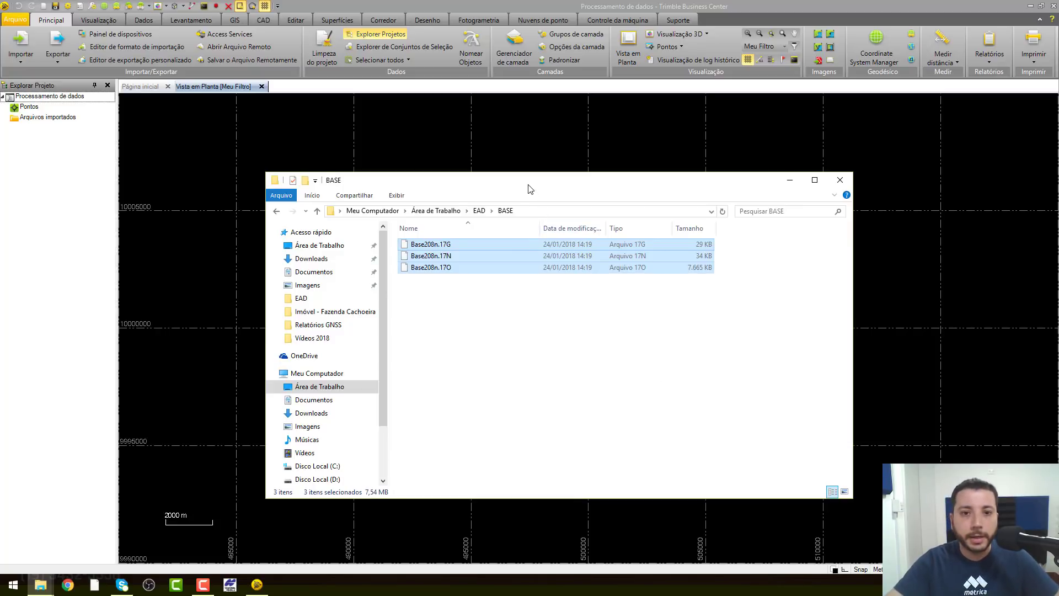
{"action": "left_click_drag", "start_coordinate": [528, 183], "coordinate": [810, 160]}
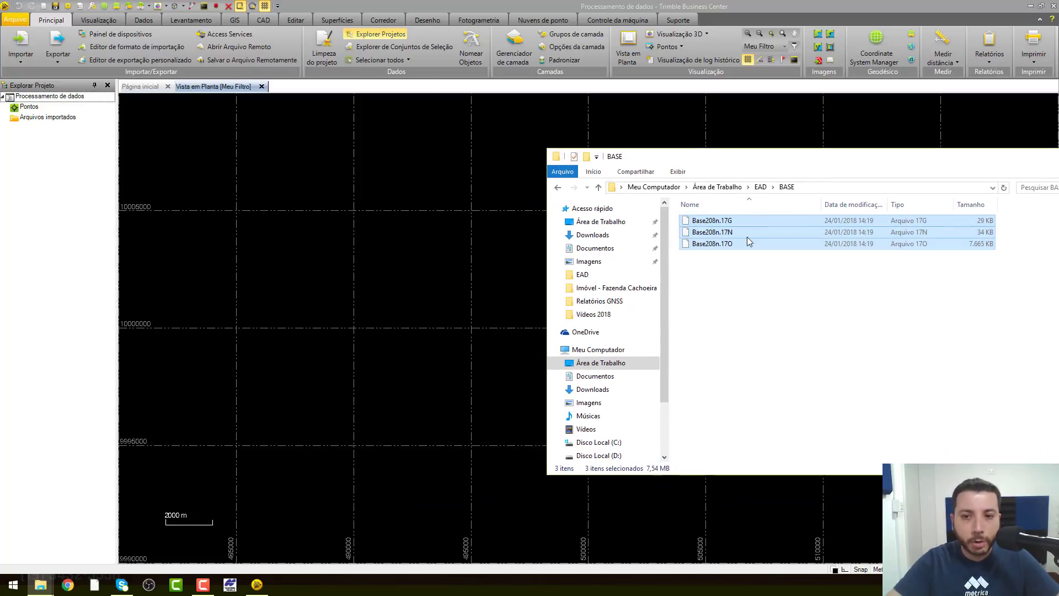
{"action": "left_click_drag", "start_coordinate": [748, 231], "coordinate": [432, 241]}
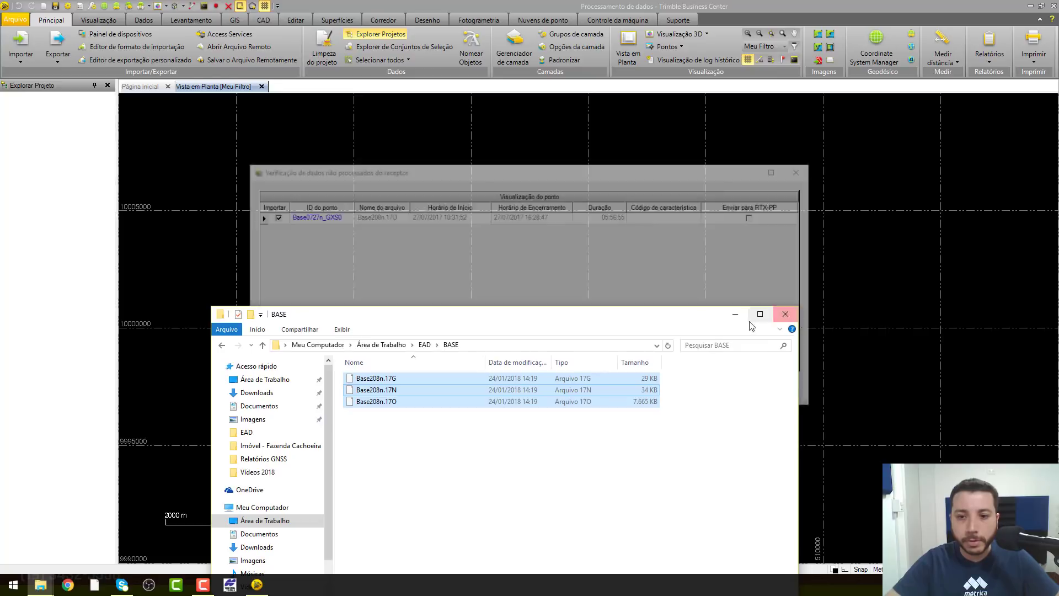
{"action": "left_click", "coordinate": [734, 314]}
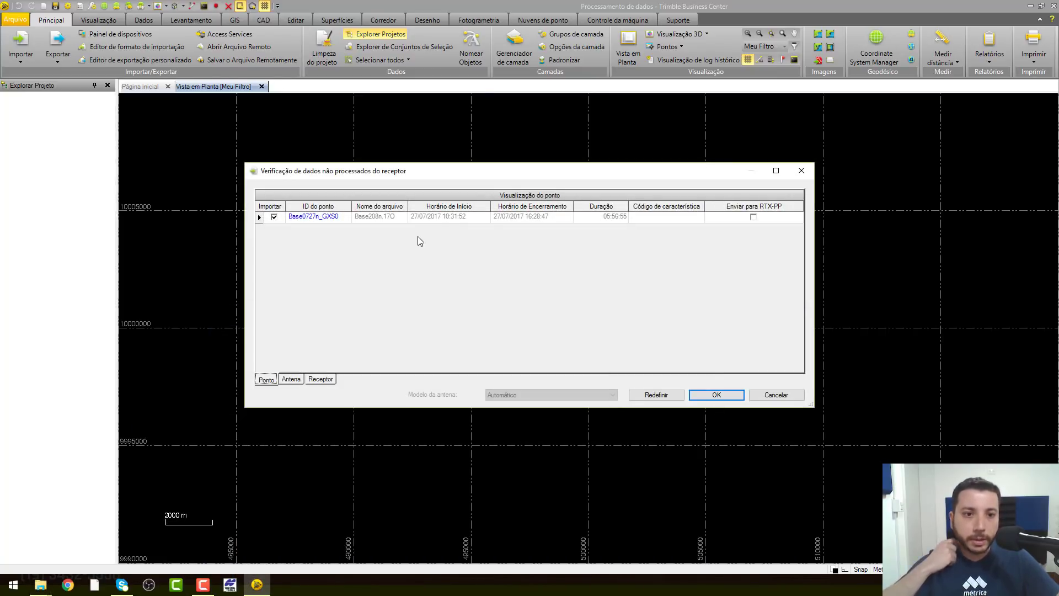
In the raw receiver data check, rename the point ID of the Base208n.17O observation as BASE
{"action": "key", "text": "ctrl"}
{"action": "left_click", "coordinate": [327, 218]}
{"action": "left_click_drag", "start_coordinate": [338, 216], "coordinate": [289, 221]}
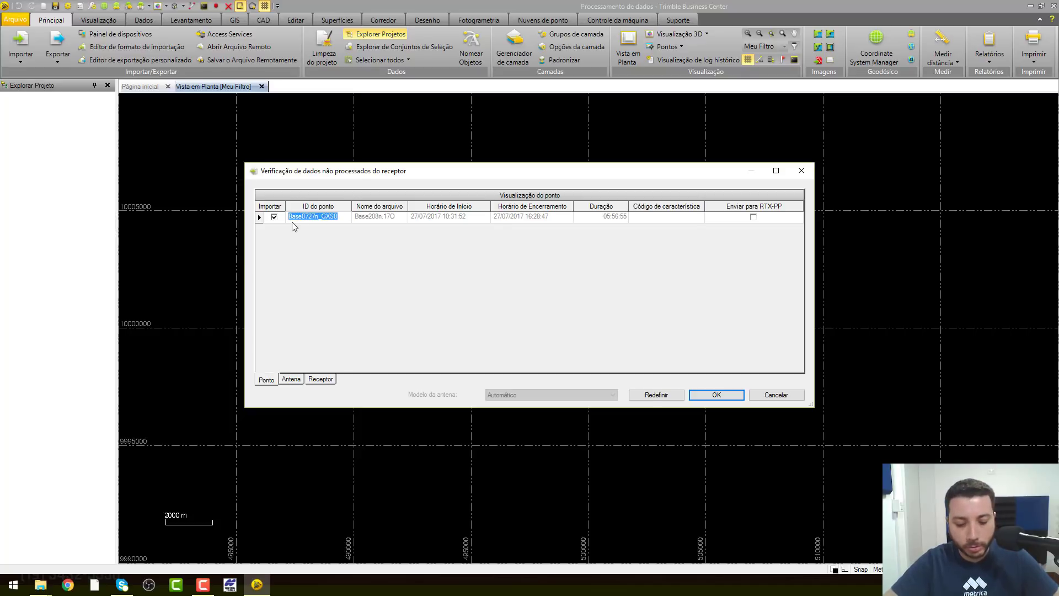
{"action": "type", "text": "BASE"}
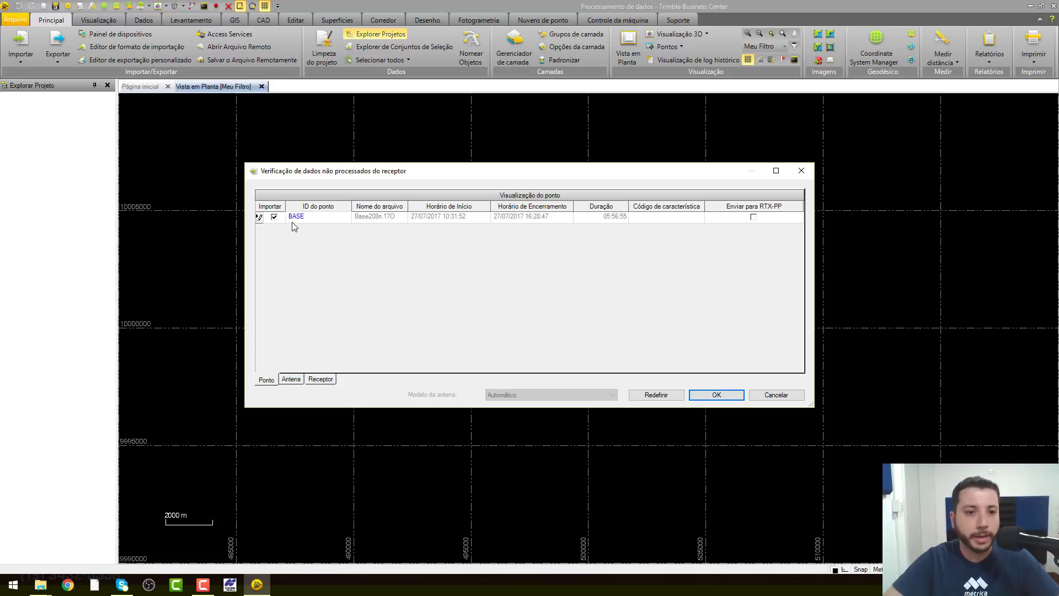
{"action": "left_click", "coordinate": [319, 216]}
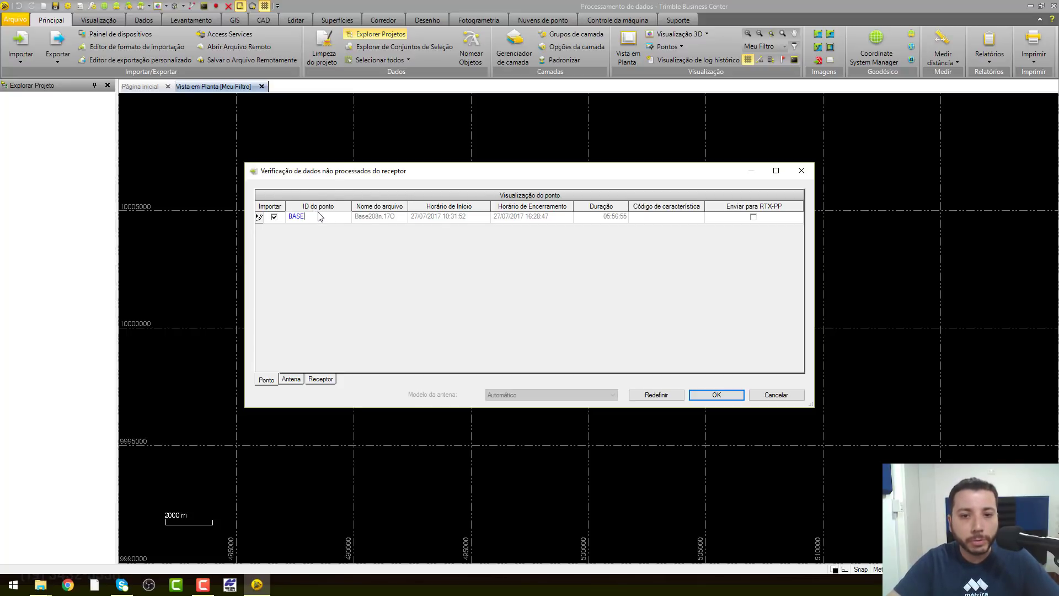
{"action": "left_click", "coordinate": [319, 213]}
{"action": "left_click", "coordinate": [319, 213]}
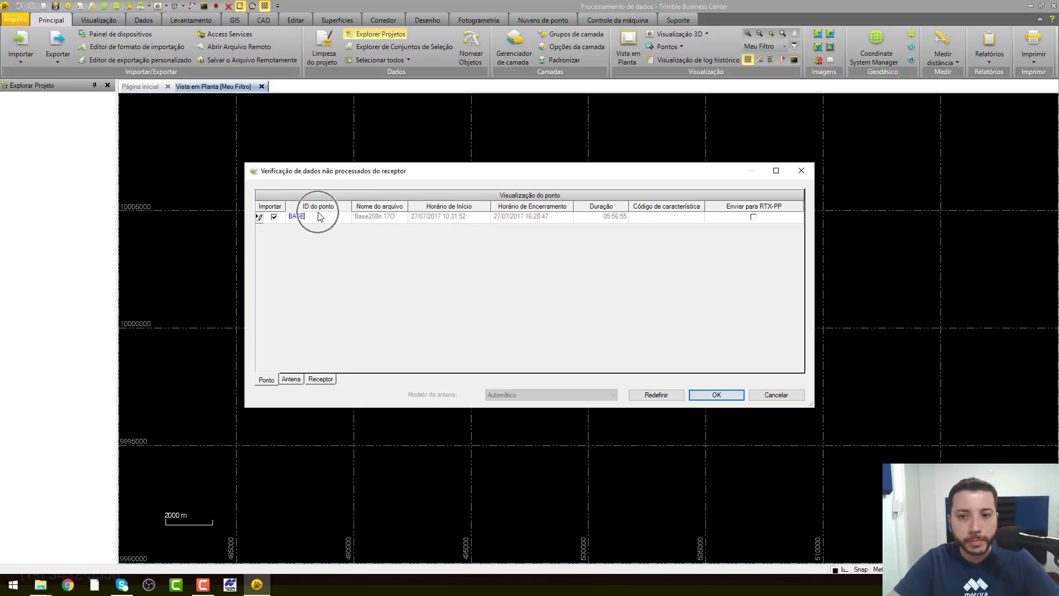
In the antenna data of point BASE, set the manufacturer to Topcon
{"action": "left_click", "coordinate": [291, 380]}
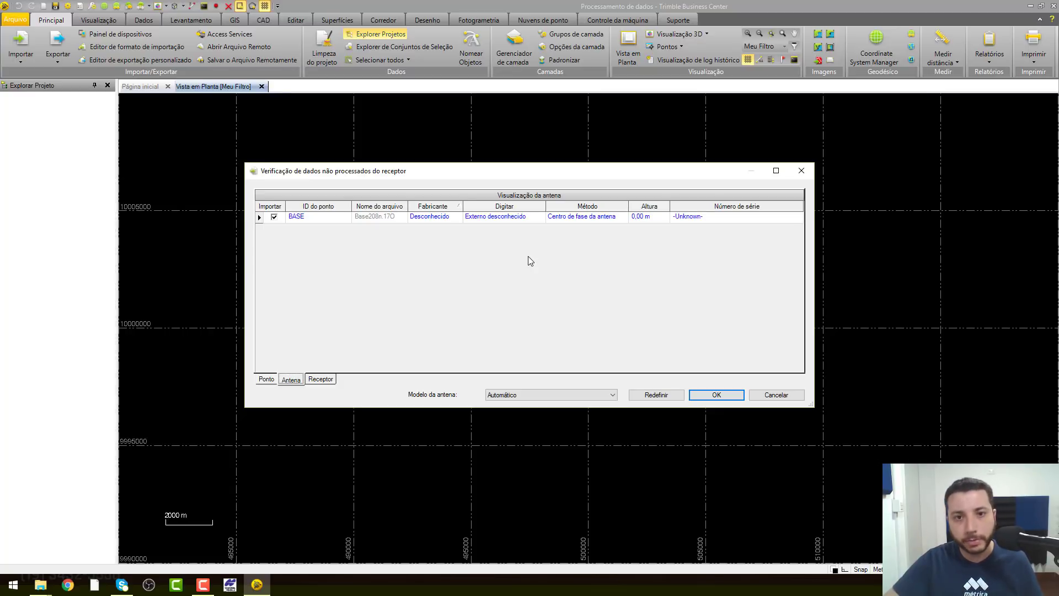
{"action": "left_click", "coordinate": [441, 217]}
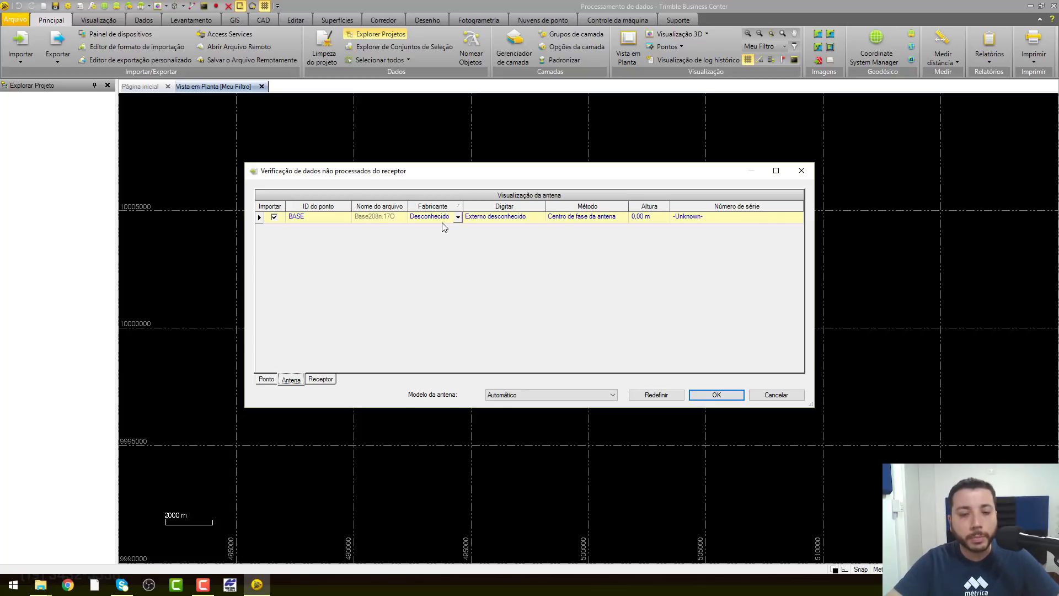
{"action": "left_click", "coordinate": [458, 217]}
{"action": "key", "text": "t"}
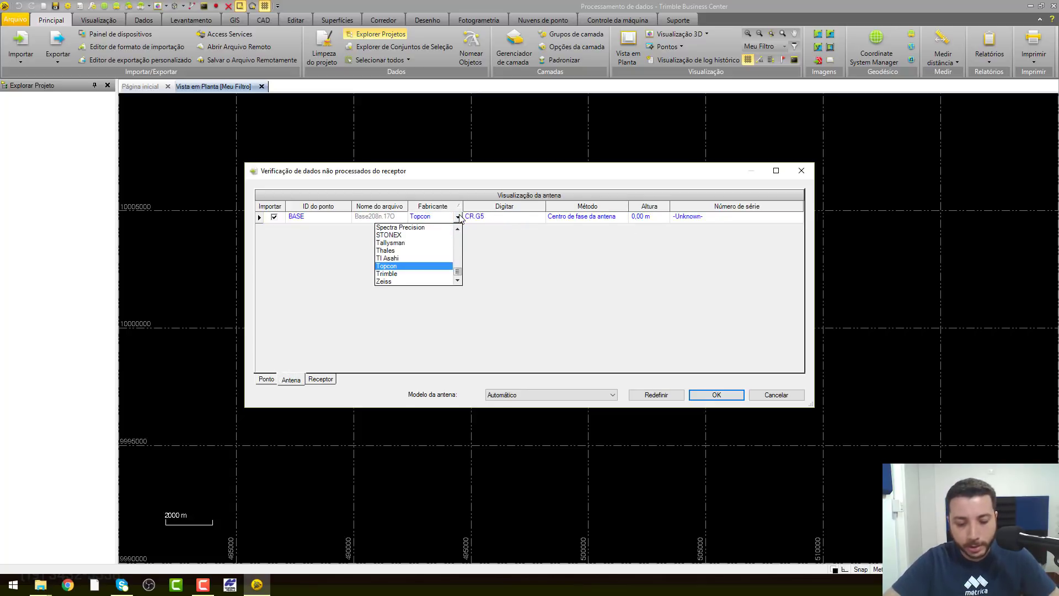
{"action": "key", "text": "Return"}
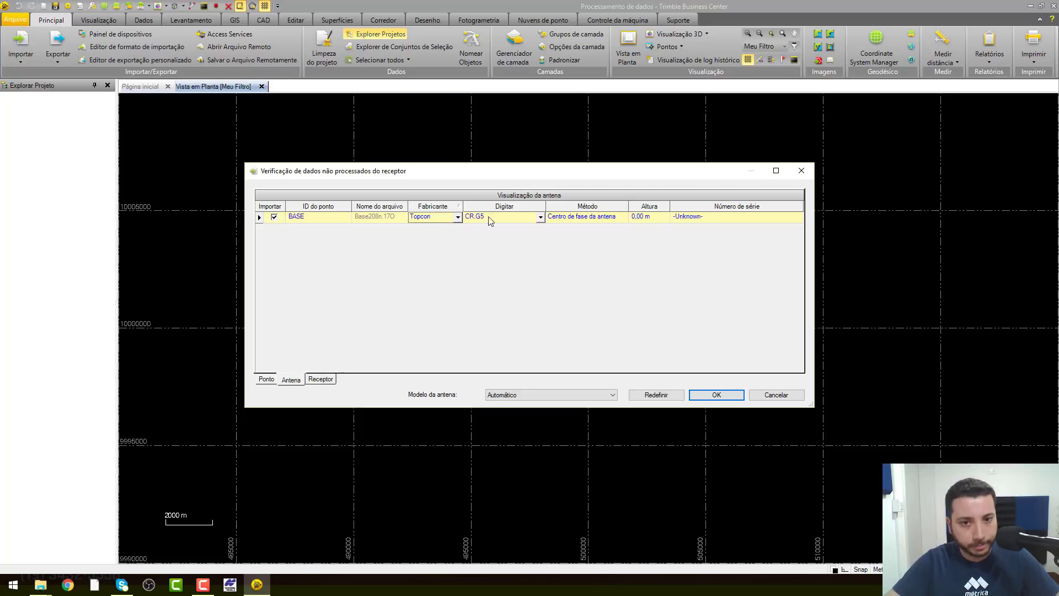
Set the antenna type of point BASE to HiPer V, without the 10cm standoff
{"action": "left_click", "coordinate": [537, 219]}
{"action": "left_click", "coordinate": [538, 218]}
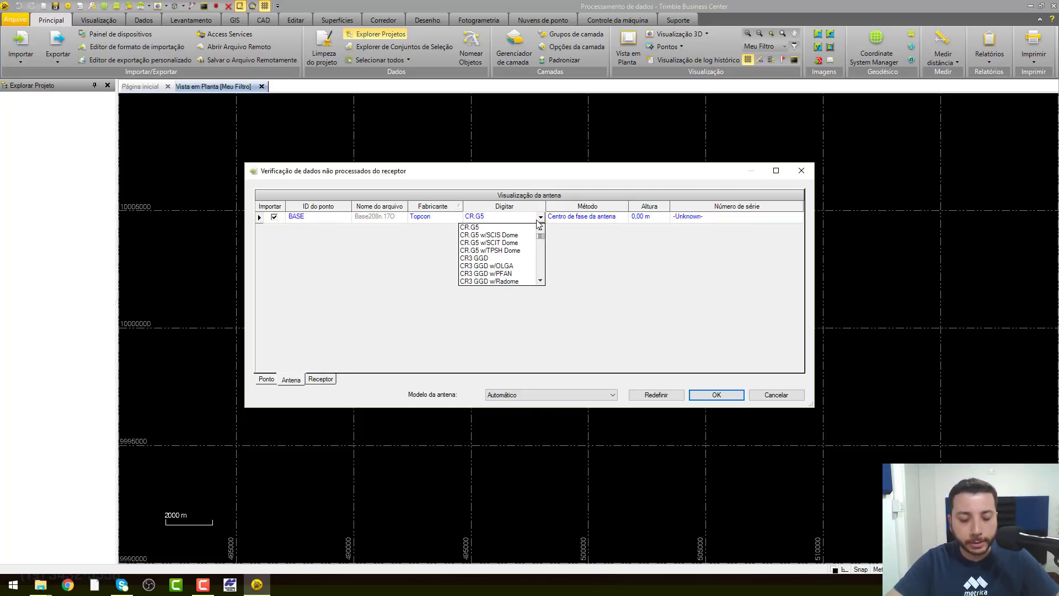
{"action": "key", "text": "h"}
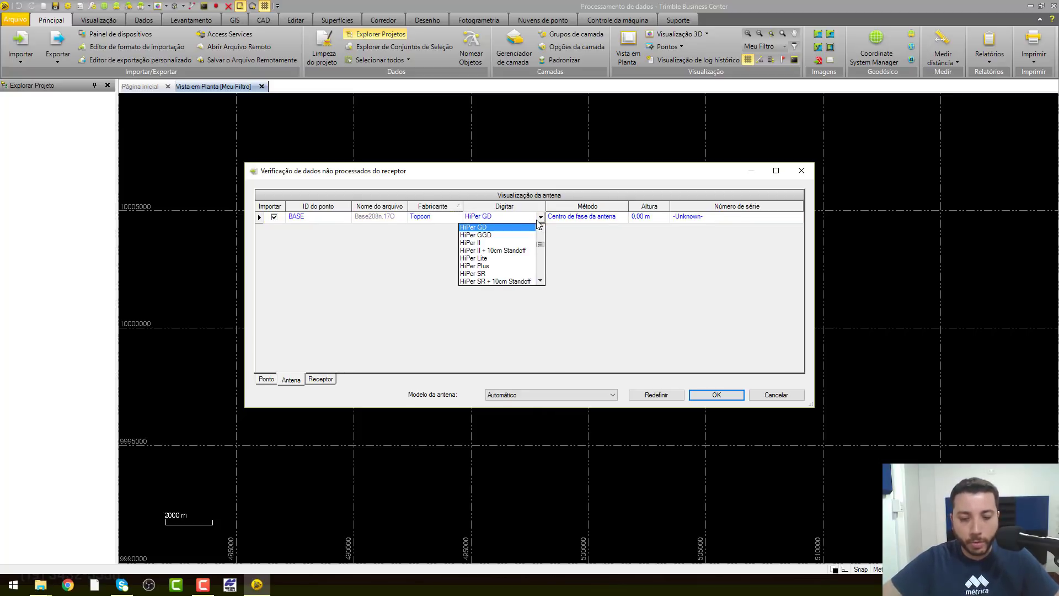
{"action": "key", "text": "Down"}
{"action": "key", "text": "Down"}
{"action": "key", "text": "Down"}
{"action": "key", "text": "Down"}
{"action": "key", "text": "Down"}
{"action": "key", "text": "Down"}
{"action": "key", "text": "Down"}
{"action": "key", "text": "Down"}
{"action": "key", "text": "Down"}
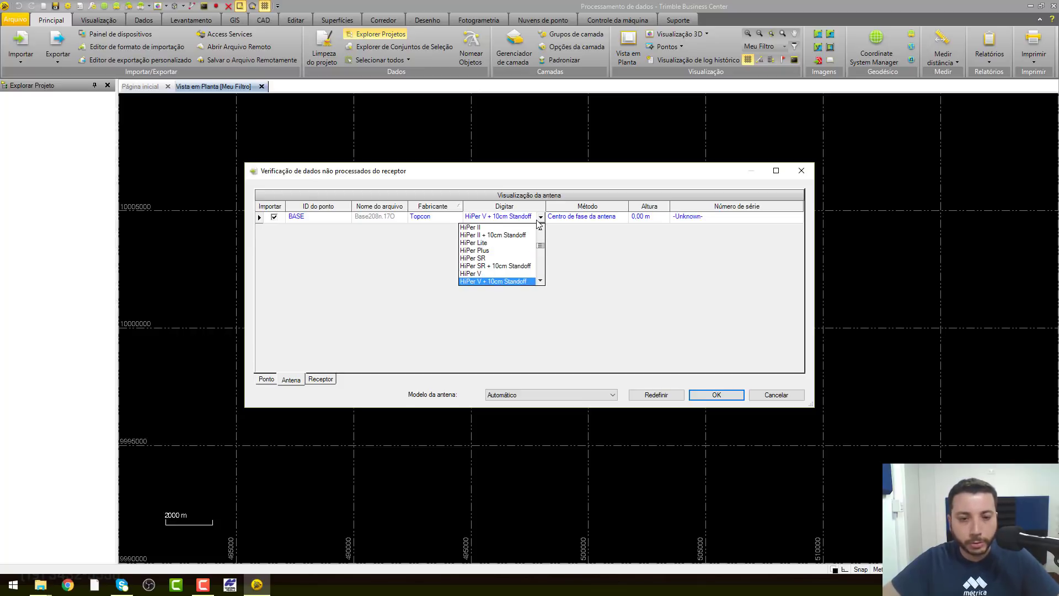
{"action": "key", "text": "Up"}
{"action": "key", "text": "Return"}
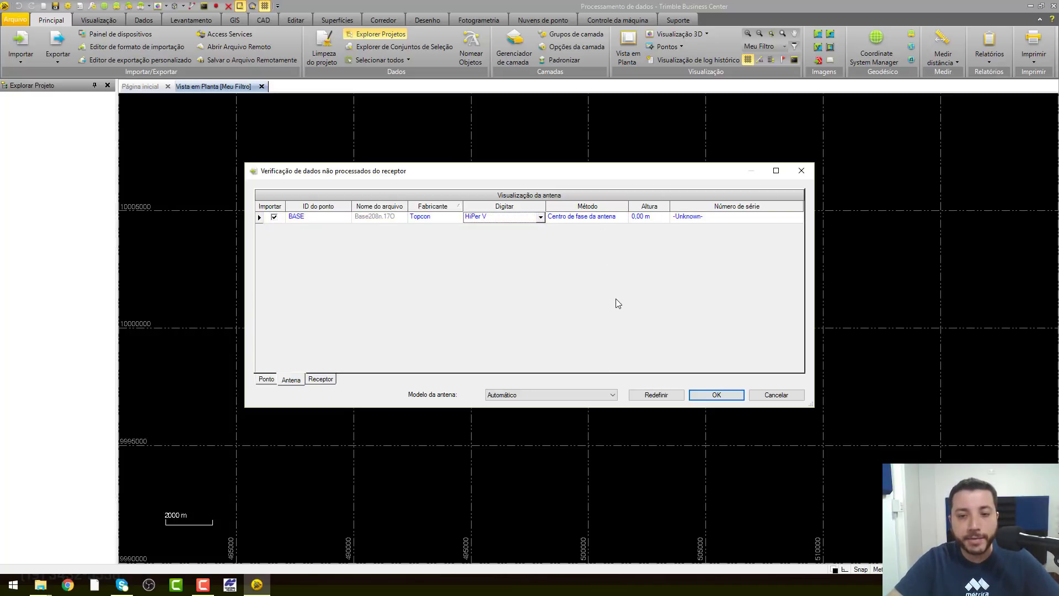
Enter an antenna height of 1.625 for point BASE and accept the receiver data import
{"action": "left_click", "coordinate": [636, 216]}
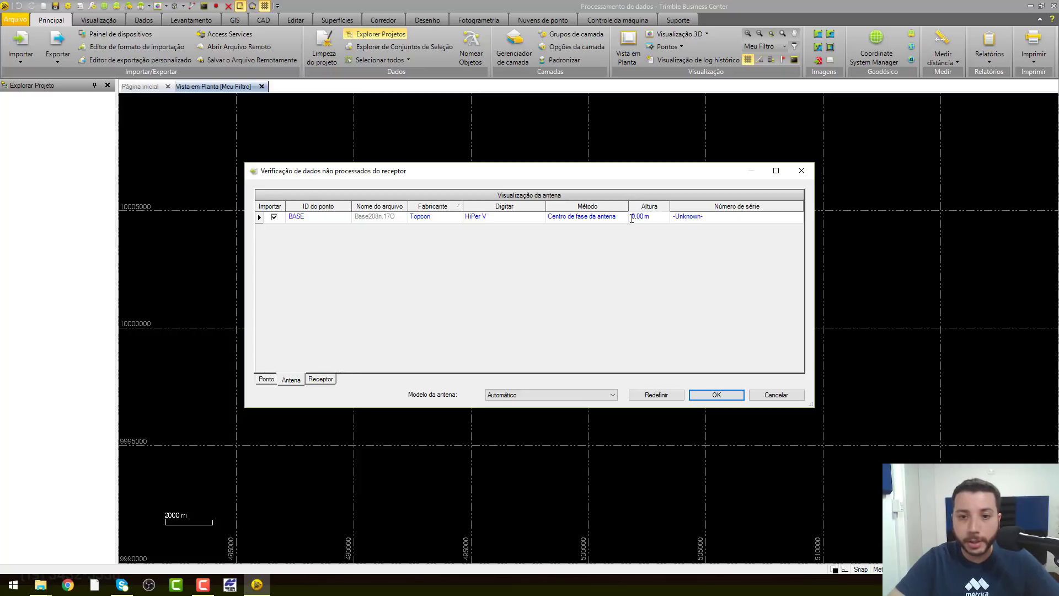
{"action": "type", "text": "1.625"}
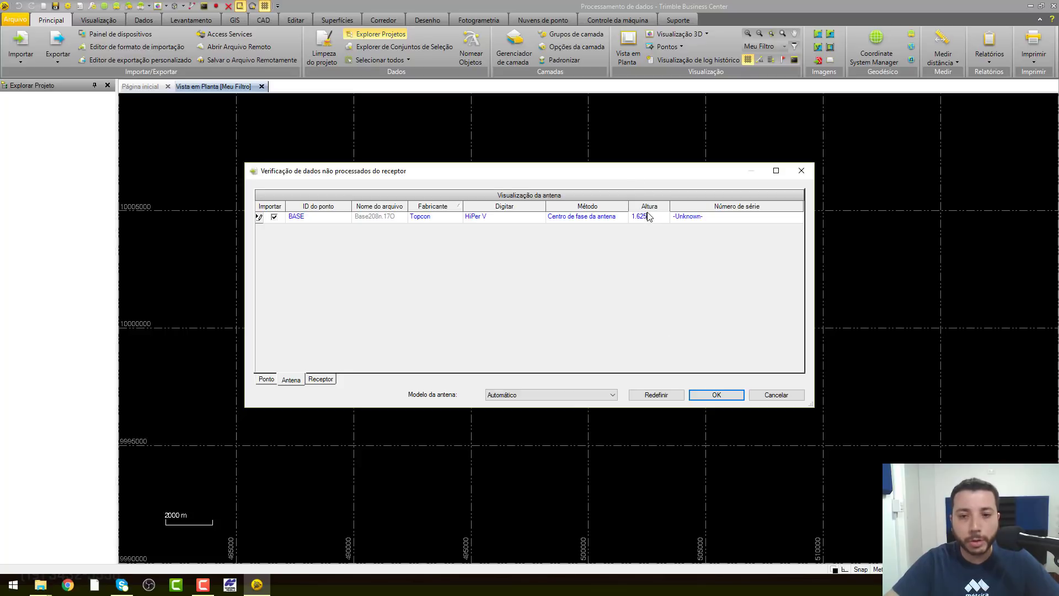
{"action": "key", "text": "ctrl"}
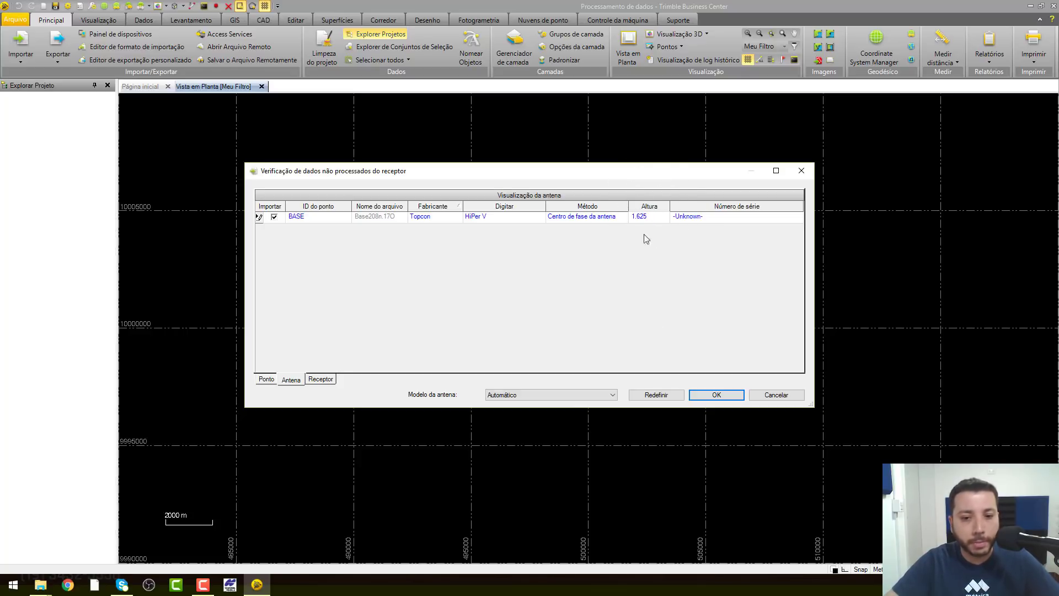
{"action": "left_click", "coordinate": [717, 394]}
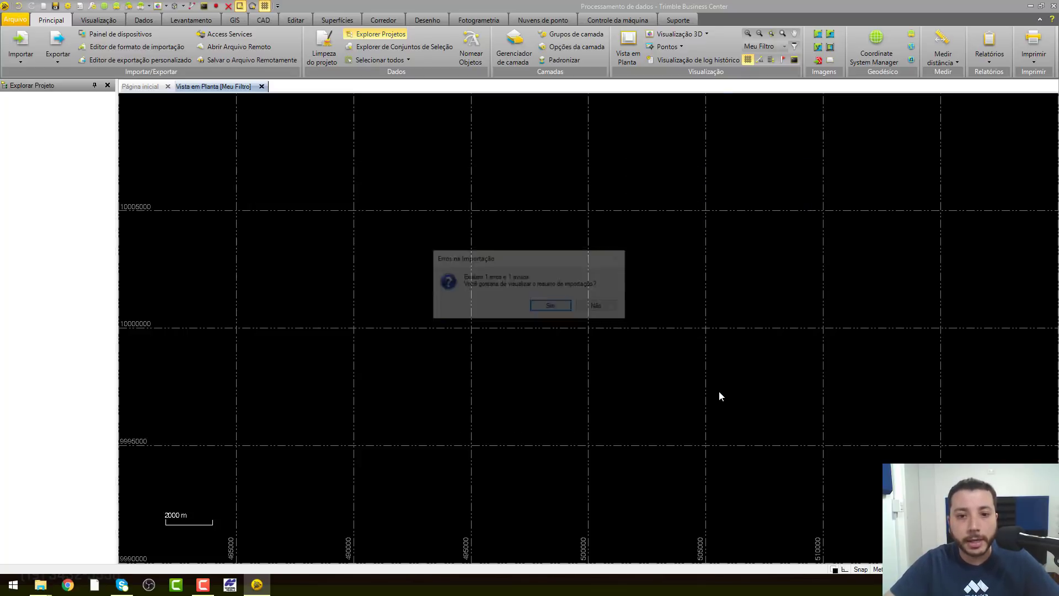
Decline to view the import summary for the base station data
{"action": "left_click", "coordinate": [588, 310]}
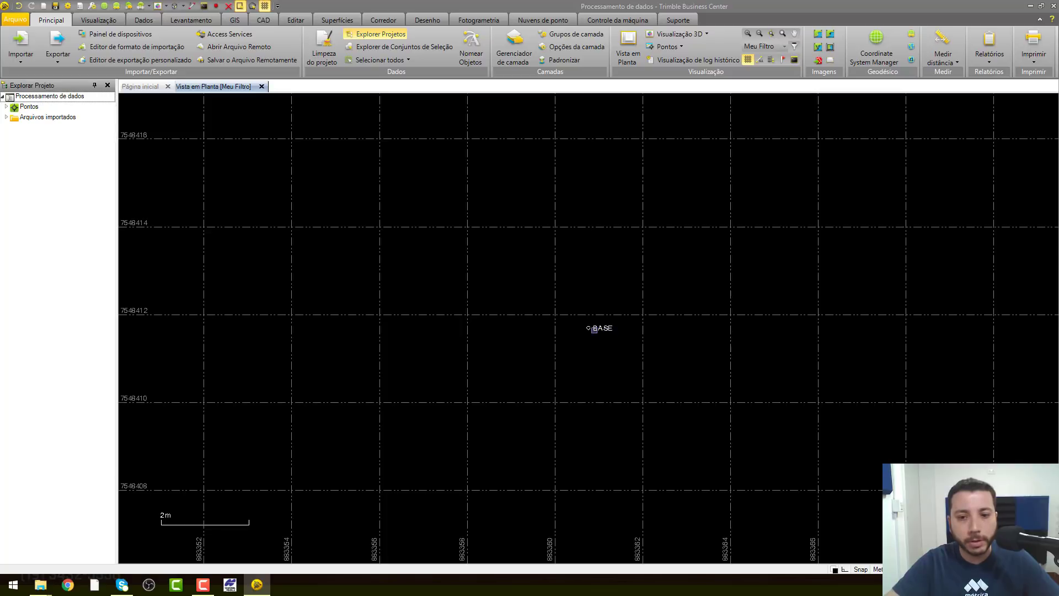
{"action": "right_click", "coordinate": [589, 329]}
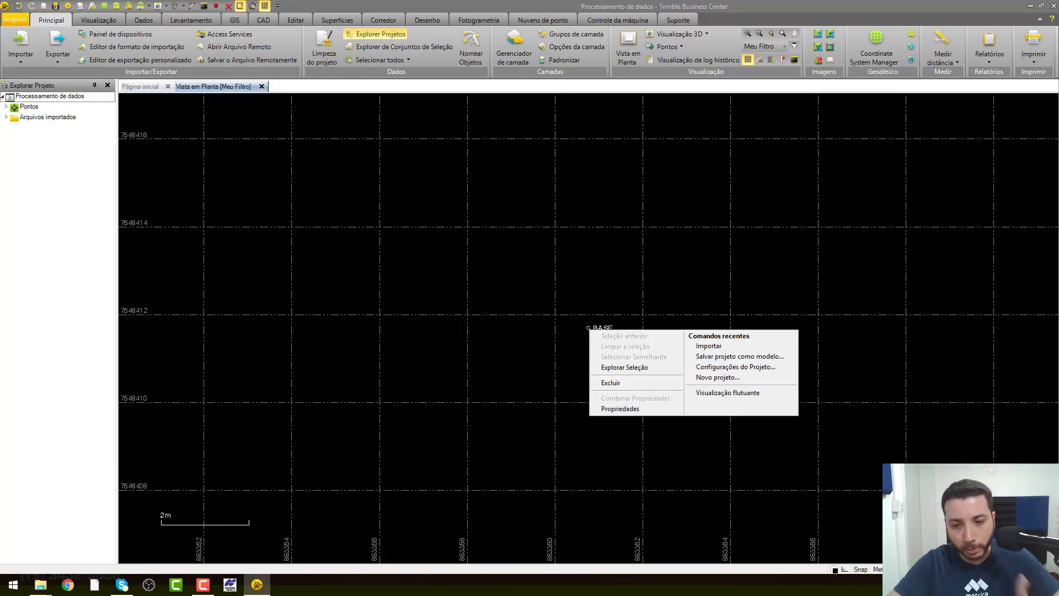
{"action": "left_click", "coordinate": [609, 410]}
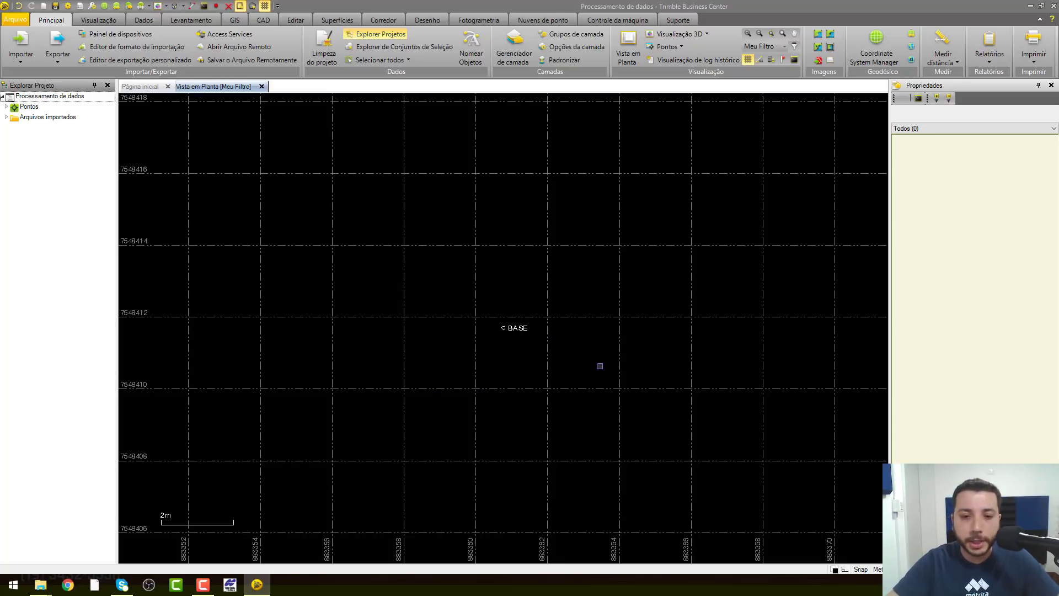
{"action": "key", "text": "Escape"}
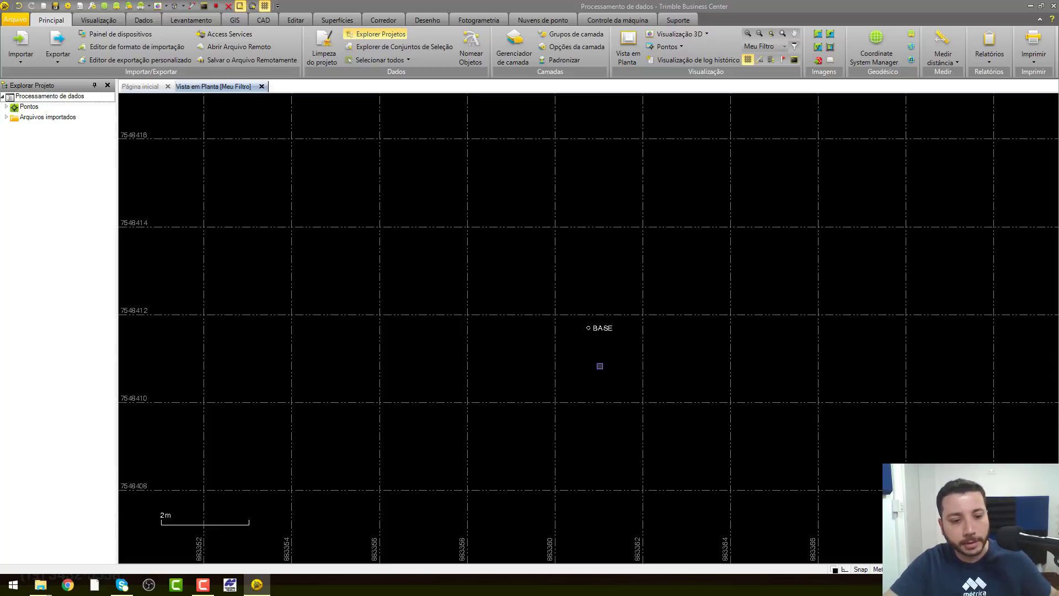
Import the rover observation files log0208o.17G, log0208o.17N and log0208o.17O from the EAD\ROVER folder into the project
{"action": "left_click", "coordinate": [43, 592]}
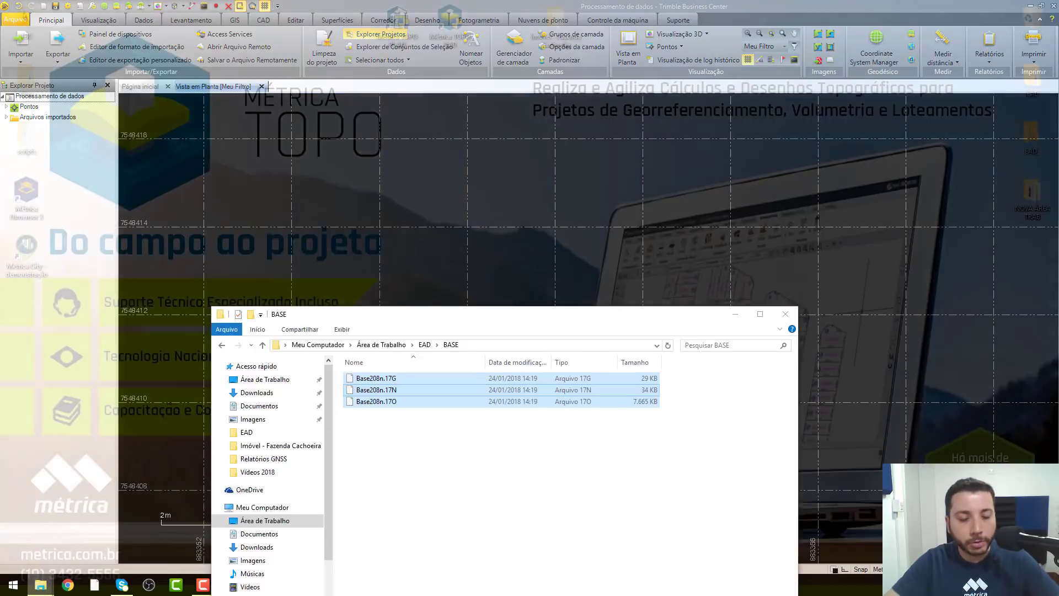
{"action": "left_click", "coordinate": [166, 541]}
{"action": "left_click", "coordinate": [441, 477]}
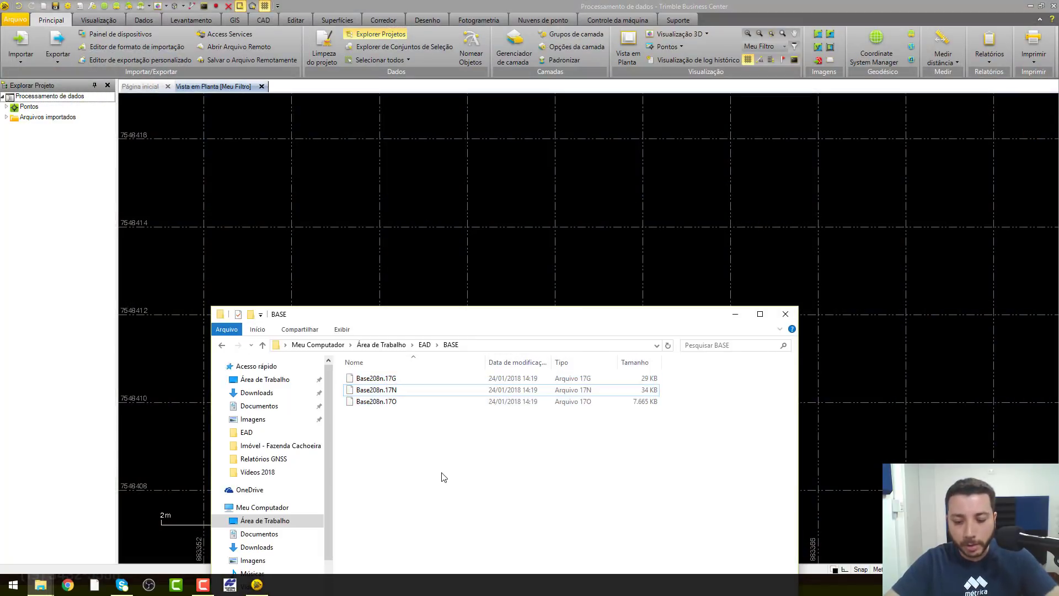
{"action": "key", "text": "BackSpace"}
{"action": "double_click", "coordinate": [393, 391]}
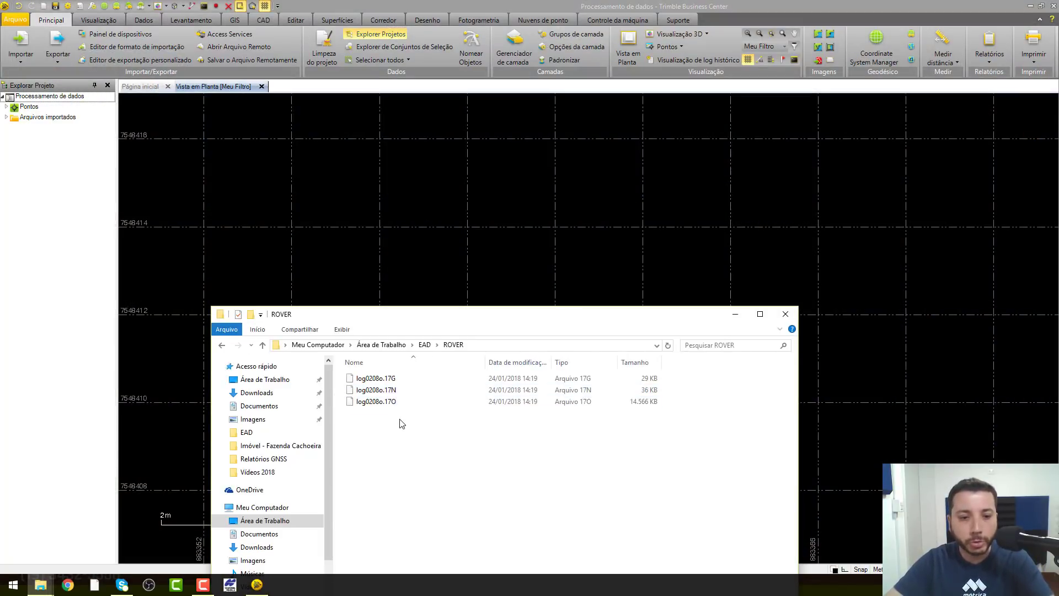
{"action": "left_click_drag", "start_coordinate": [400, 421], "coordinate": [710, 281]}
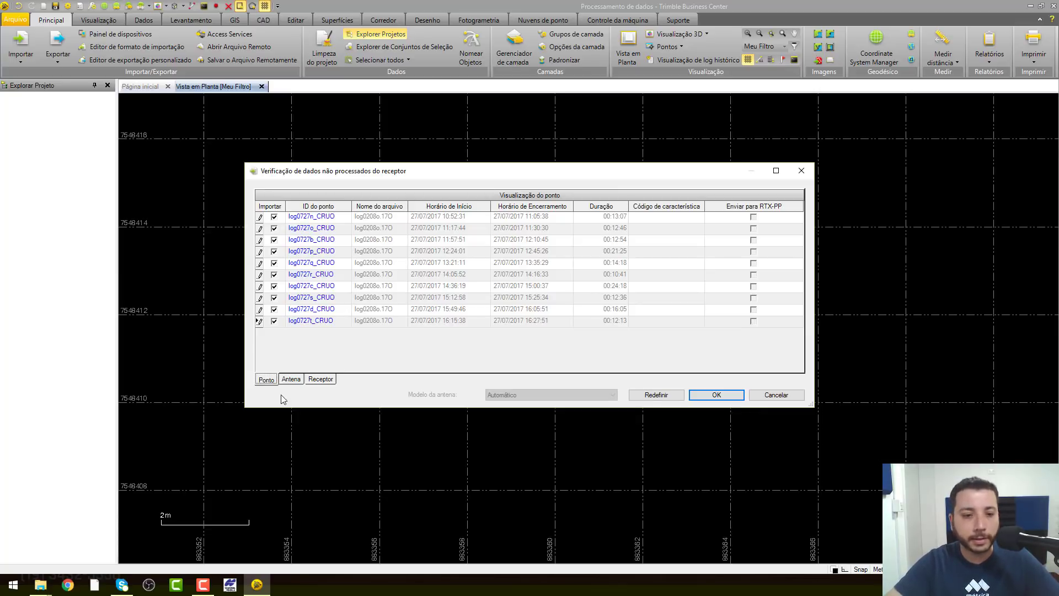
In the antenna data of the rover import, set the manufacturer of point log0727n_CRUO to Topcon
{"action": "left_click", "coordinate": [294, 382]}
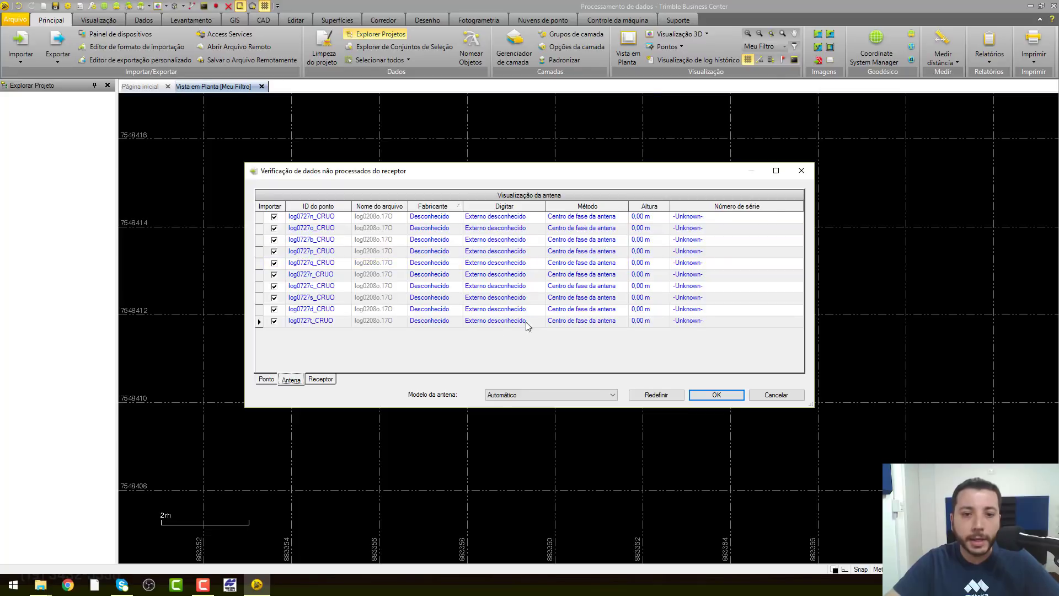
{"action": "left_click", "coordinate": [458, 217]}
{"action": "key", "text": "Down"}
{"action": "key", "text": "Down"}
{"action": "key", "text": "Down"}
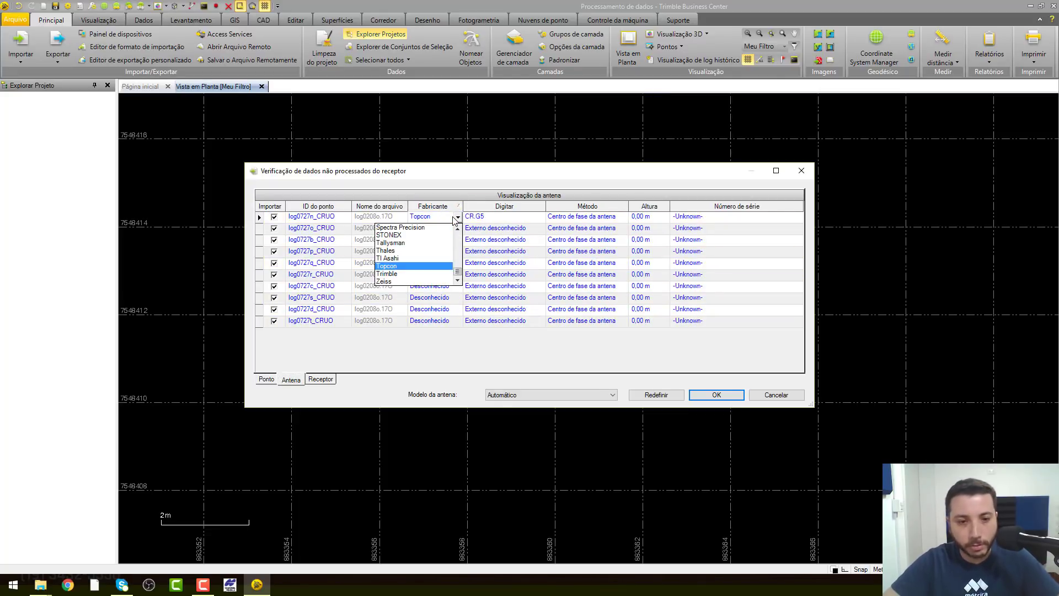
{"action": "key", "text": "Return"}
Set the antenna type of point log0727n_CRUO to HiPer V
{"action": "left_click", "coordinate": [495, 220]}
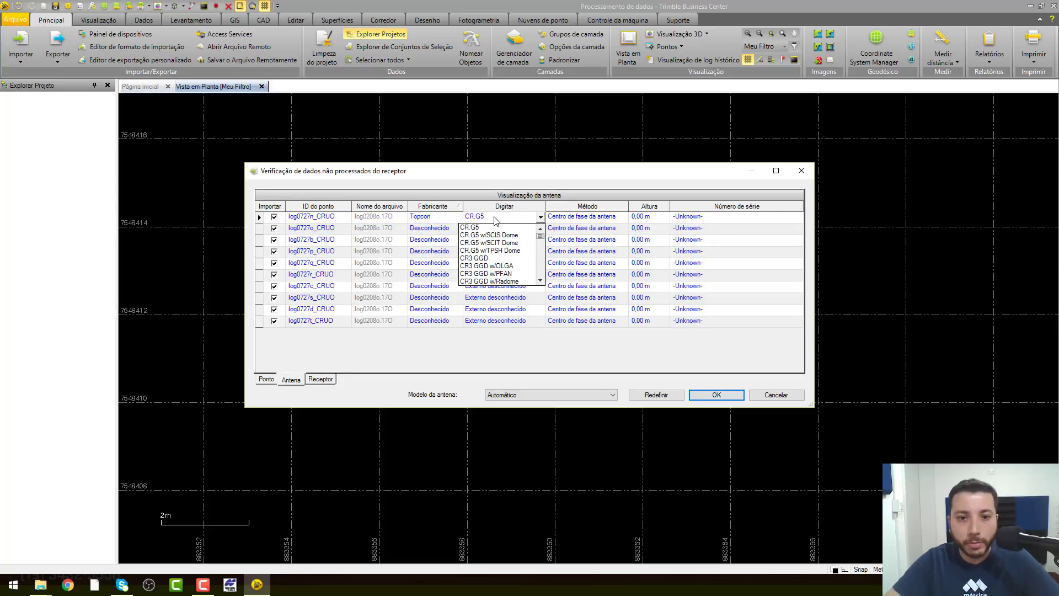
{"action": "key", "text": "h"}
{"action": "key", "text": "Down"}
{"action": "key", "text": "Down"}
{"action": "key", "text": "Down"}
{"action": "key", "text": "Down"}
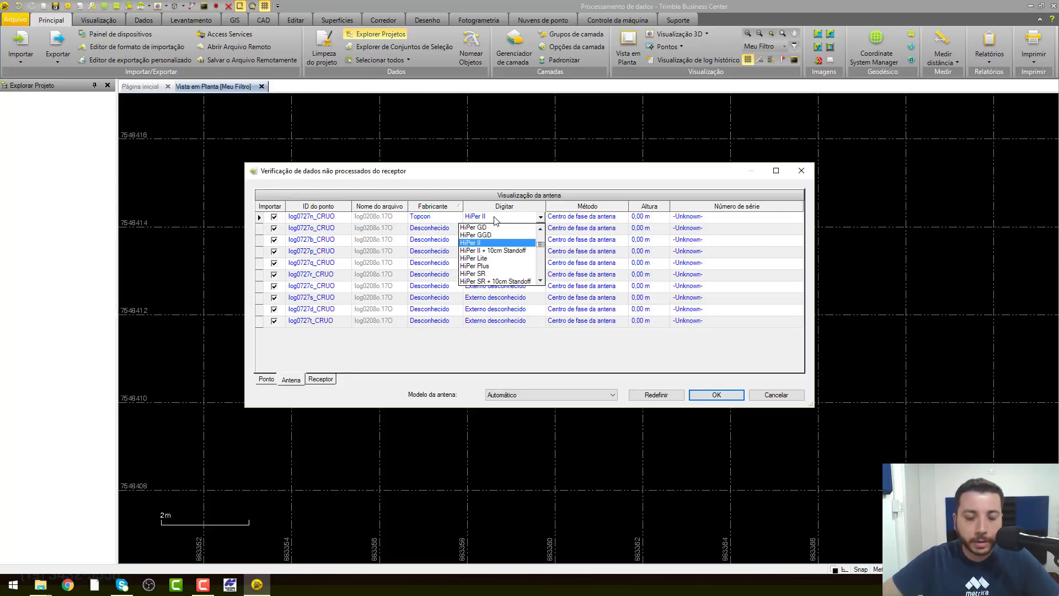
{"action": "key", "text": "Down"}
{"action": "key", "text": "Down"}
{"action": "key", "text": "Down"}
{"action": "key", "text": "Down"}
{"action": "key", "text": "Return"}
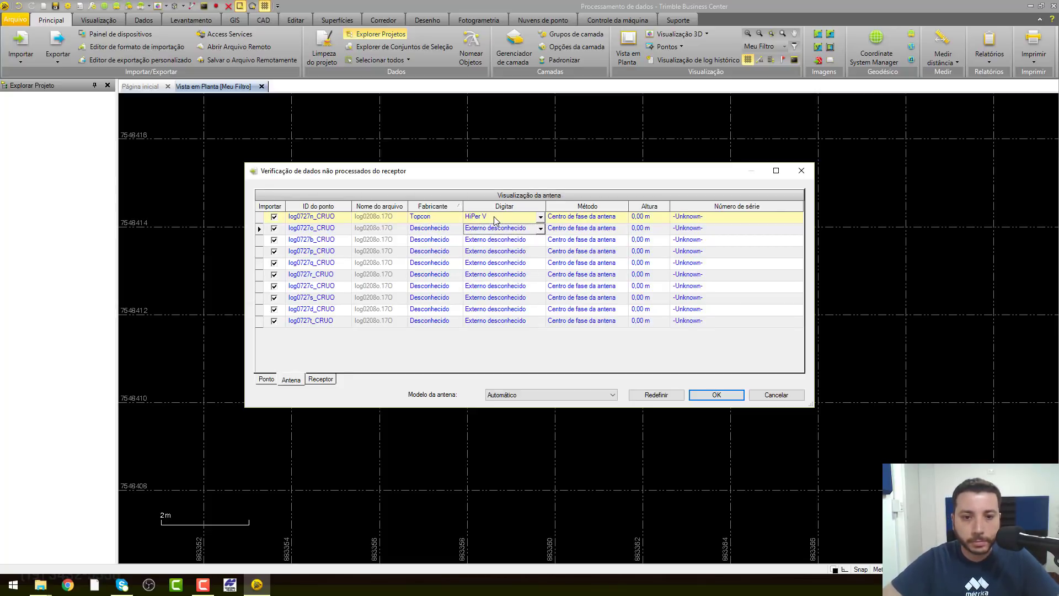
Give all rover points the Topcon HiPer V antenna with a height of 2 m and accept the receiver data import
{"action": "left_click", "coordinate": [657, 214]}
{"action": "type", "text": "2"}
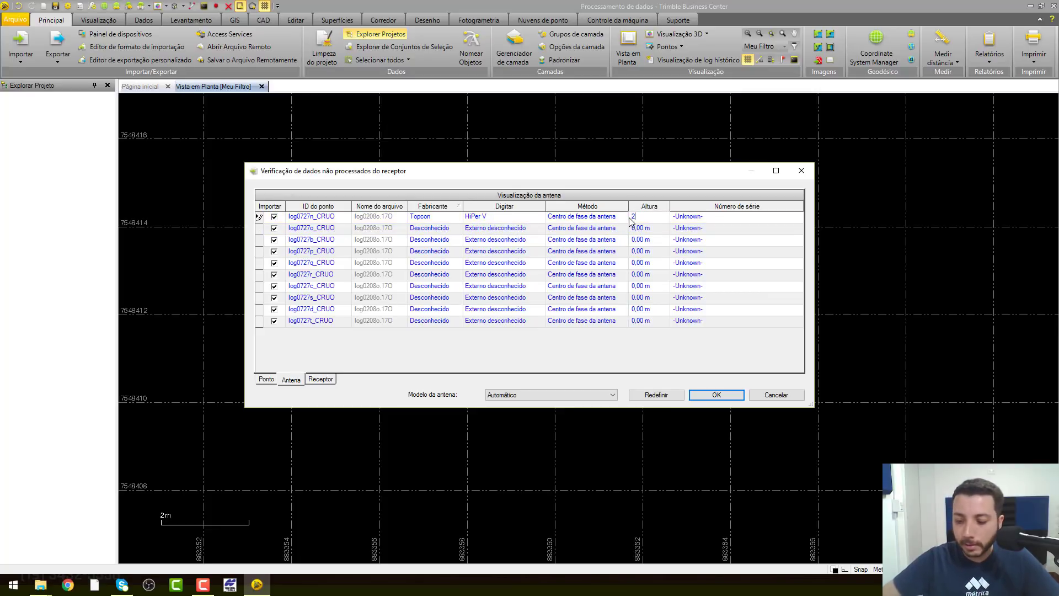
{"action": "key", "text": "Return"}
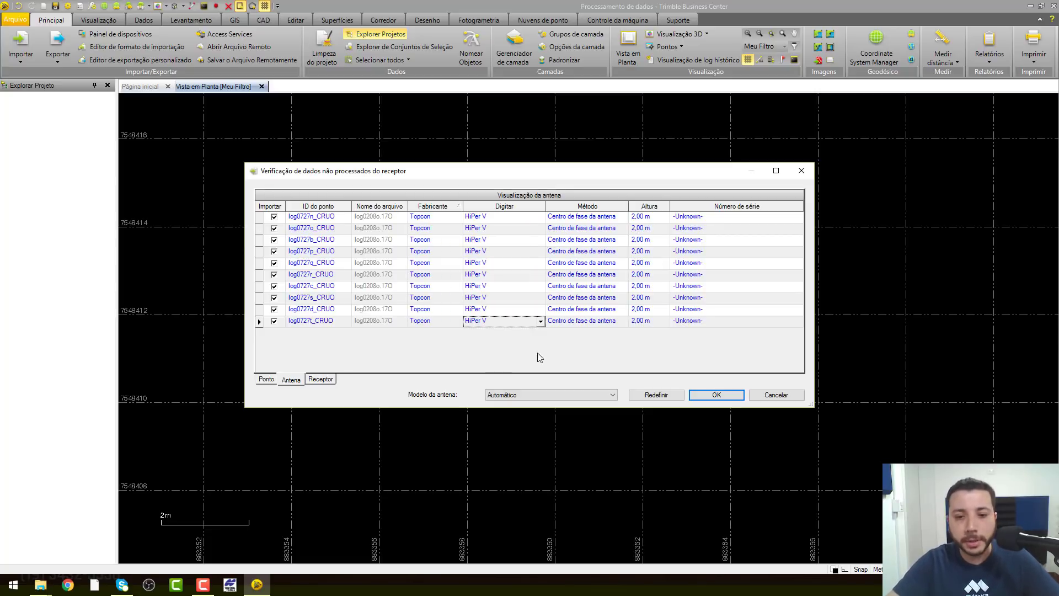
{"action": "left_click", "coordinate": [716, 395]}
{"action": "left_click", "coordinate": [717, 397]}
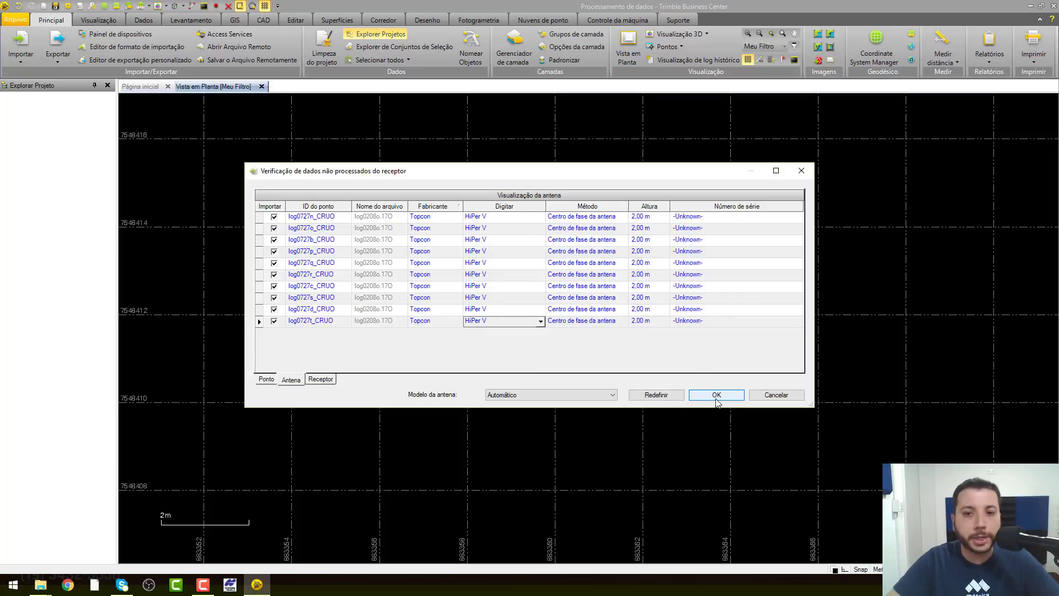
{"action": "left_click", "coordinate": [716, 395]}
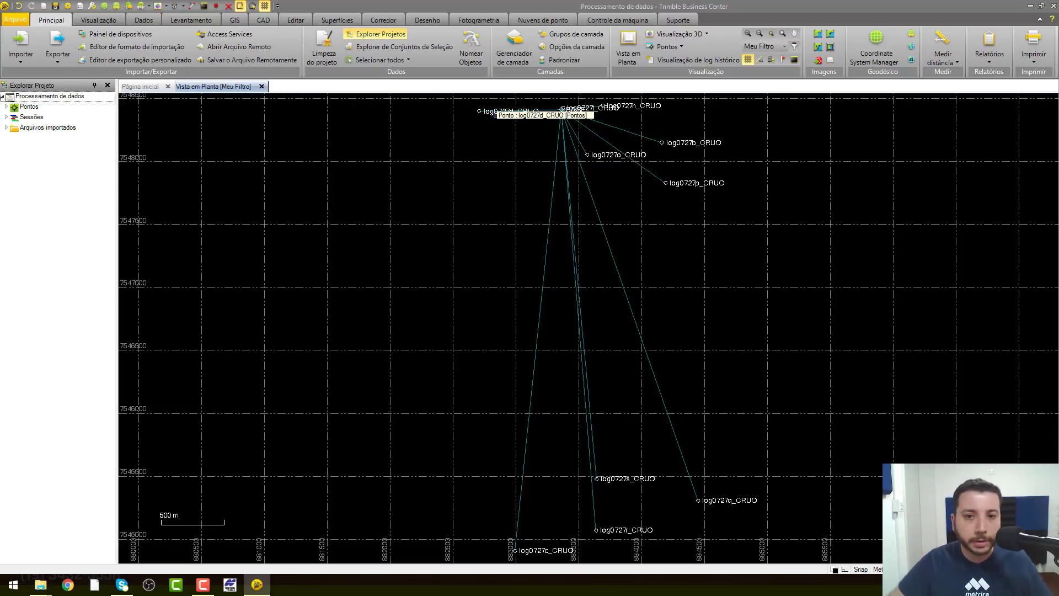
Open the properties of point BASE in the plan view and start adding a coordinate to it
{"action": "scroll", "coordinate": [562, 108], "scroll_direction": "up", "scroll_amount": 5}
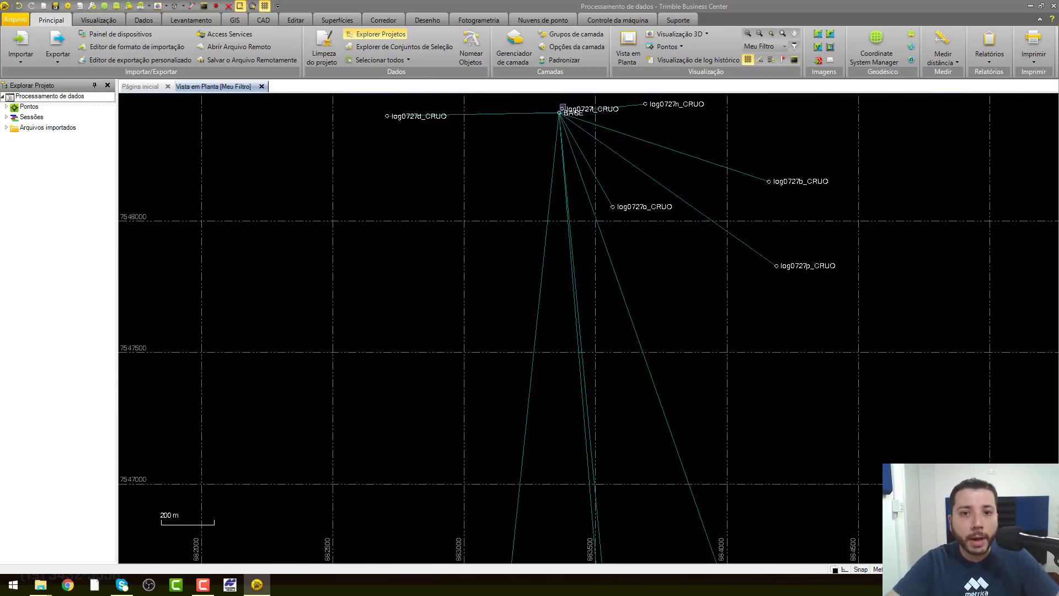
{"action": "scroll", "coordinate": [563, 106], "scroll_direction": "up", "scroll_amount": 5}
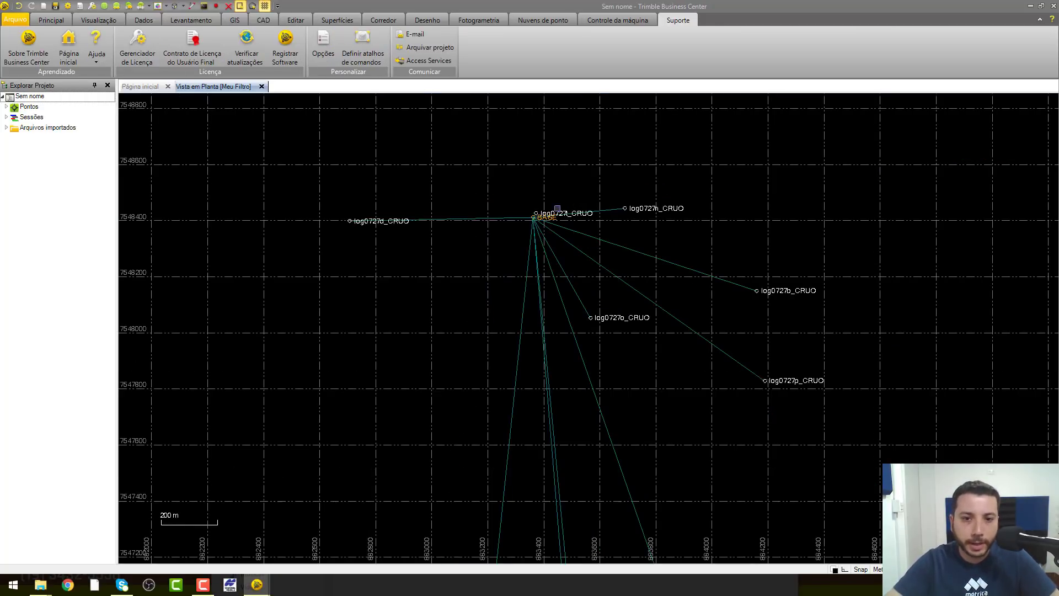
{"action": "scroll", "coordinate": [550, 216], "scroll_direction": "up", "scroll_amount": 6}
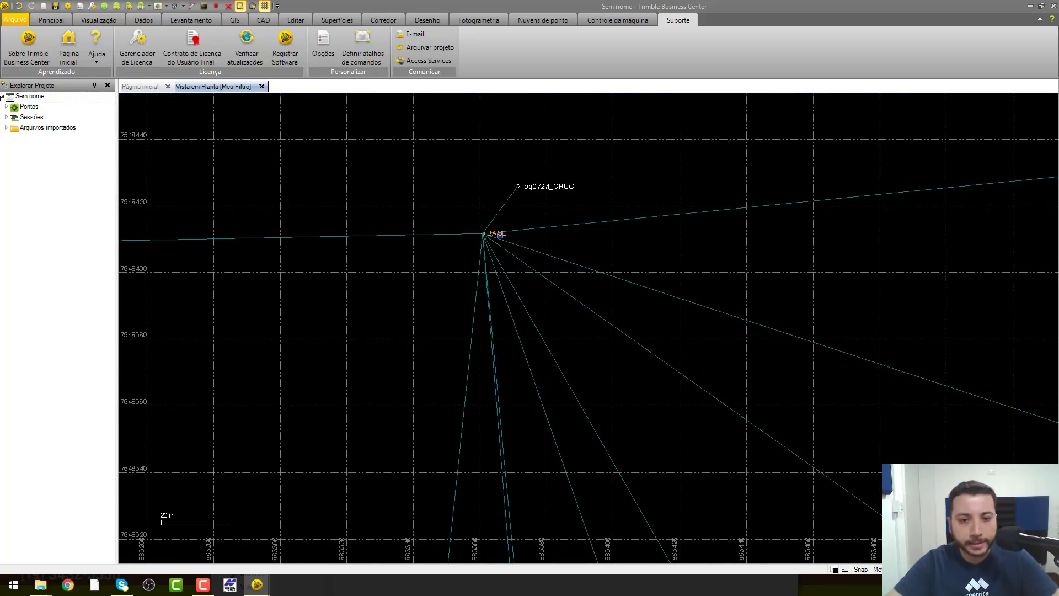
{"action": "right_click", "coordinate": [500, 235]}
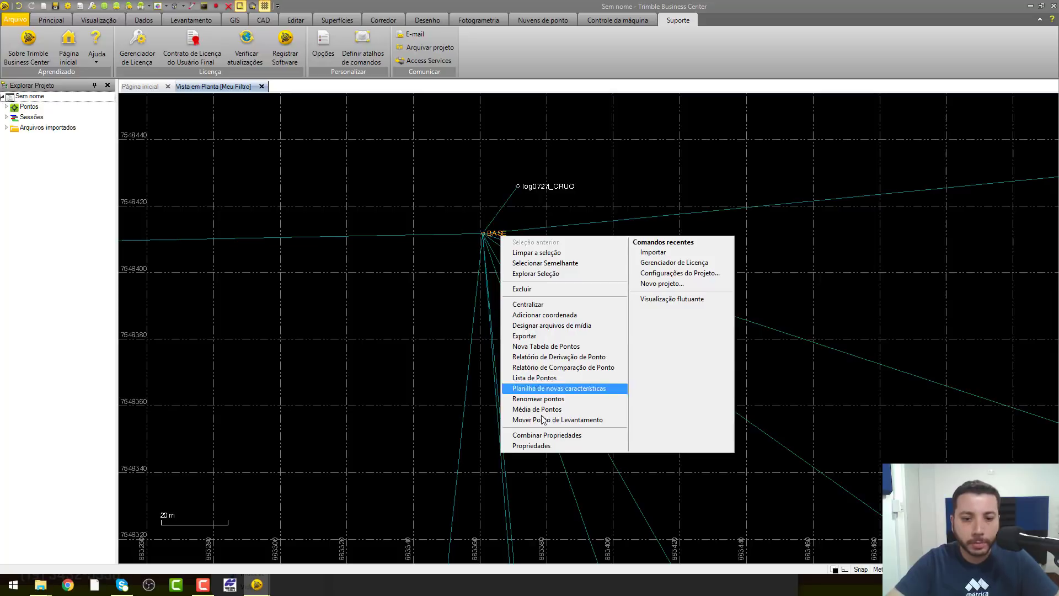
{"action": "left_click", "coordinate": [548, 448]}
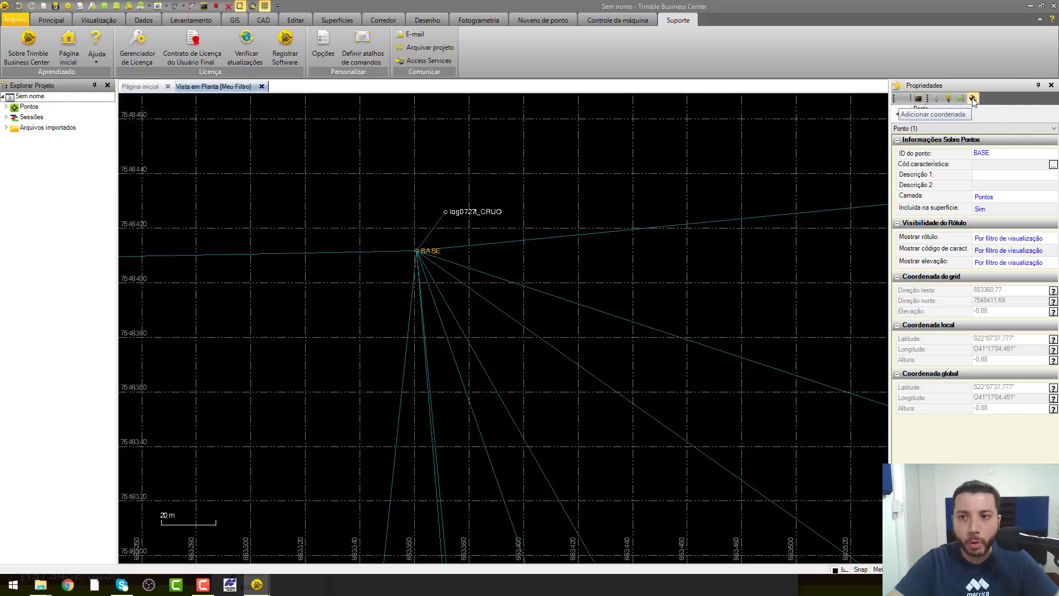
{"action": "key", "text": "ctrl"}
{"action": "left_click", "coordinate": [972, 100]}
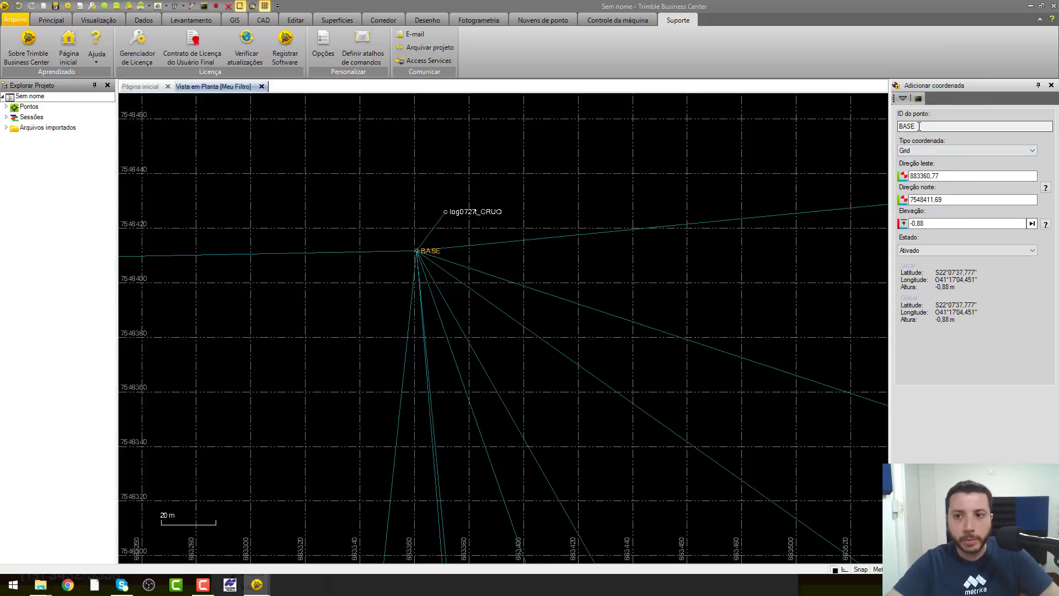
Enter the grid coordinate of BASE as easting 883360,90, northing 7548411,42 and elevation 1,00
{"action": "left_click_drag", "start_coordinate": [913, 127], "coordinate": [856, 125]}
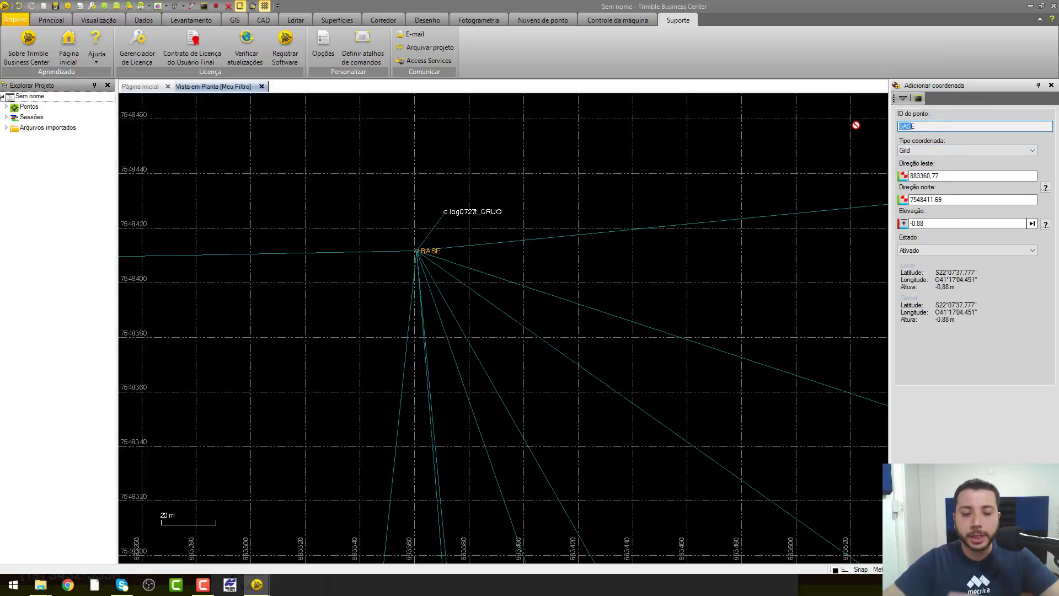
{"action": "left_click", "coordinate": [944, 175]}
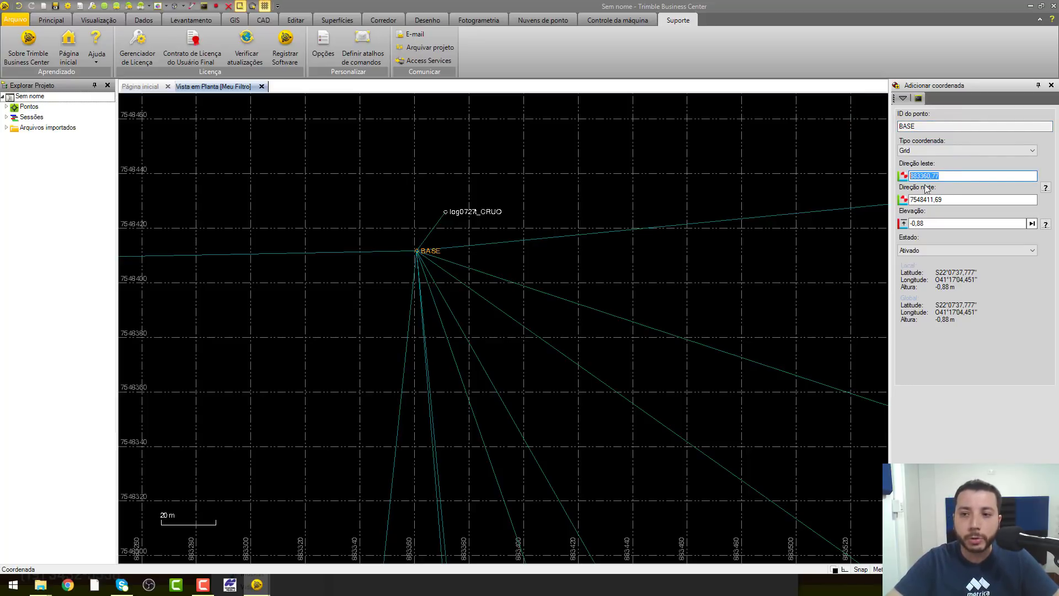
{"action": "left_click_drag", "start_coordinate": [954, 199], "coordinate": [916, 199]}
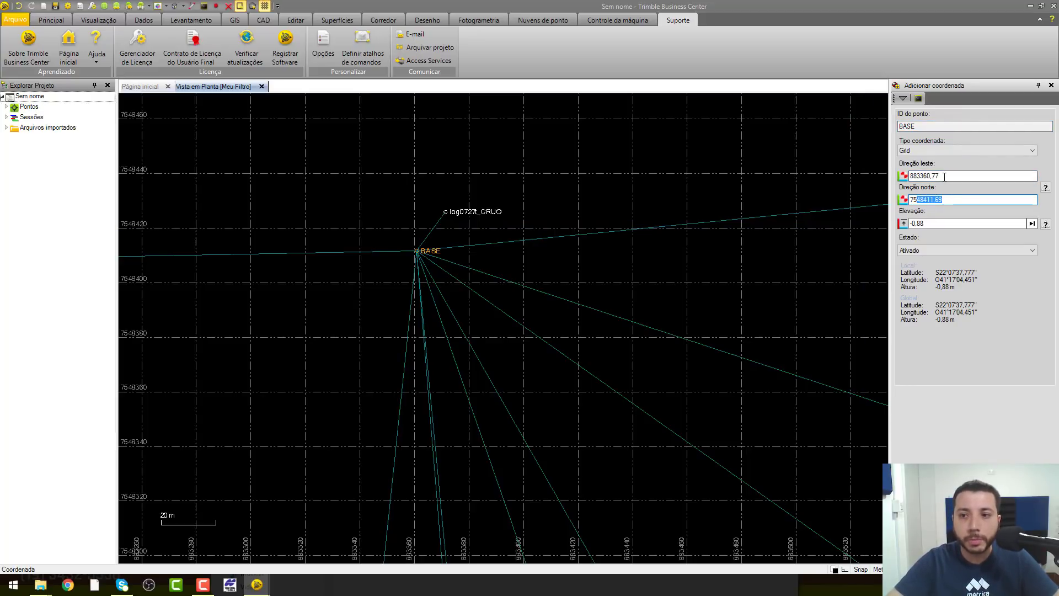
{"action": "left_click", "coordinate": [945, 175]}
{"action": "key", "text": "BackSpace"}
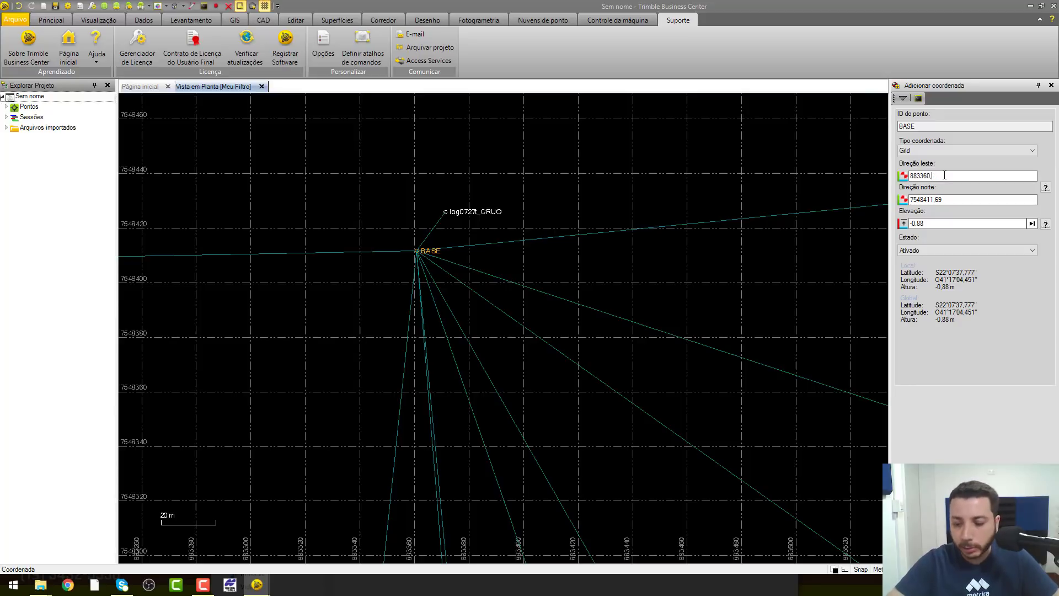
{"action": "type", "text": "90"}
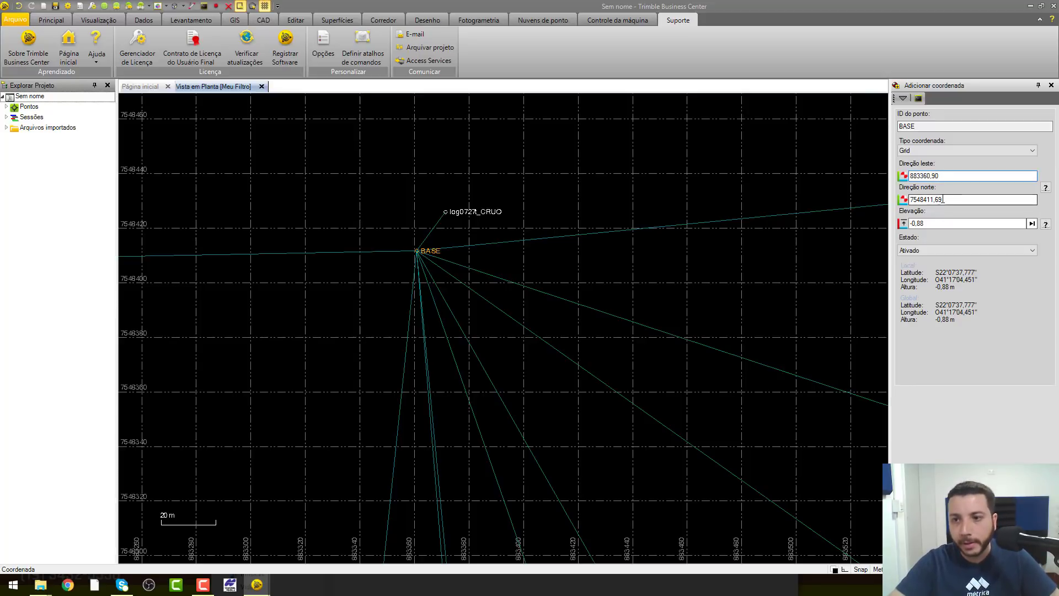
{"action": "left_click_drag", "start_coordinate": [935, 201], "coordinate": [942, 199]}
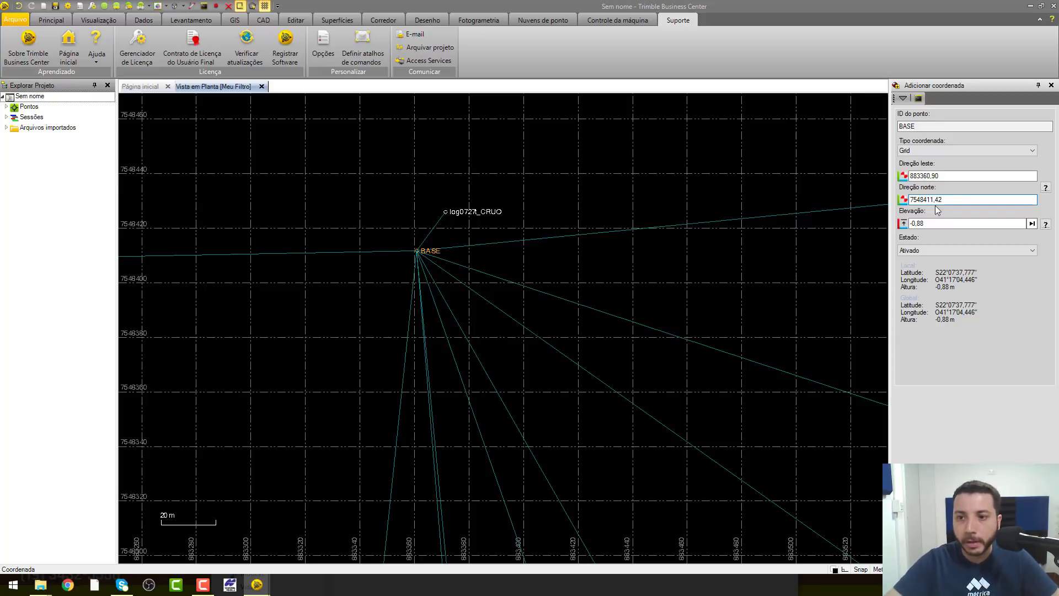
{"action": "key", "text": "Tab"}
{"action": "type", "text": "1"}
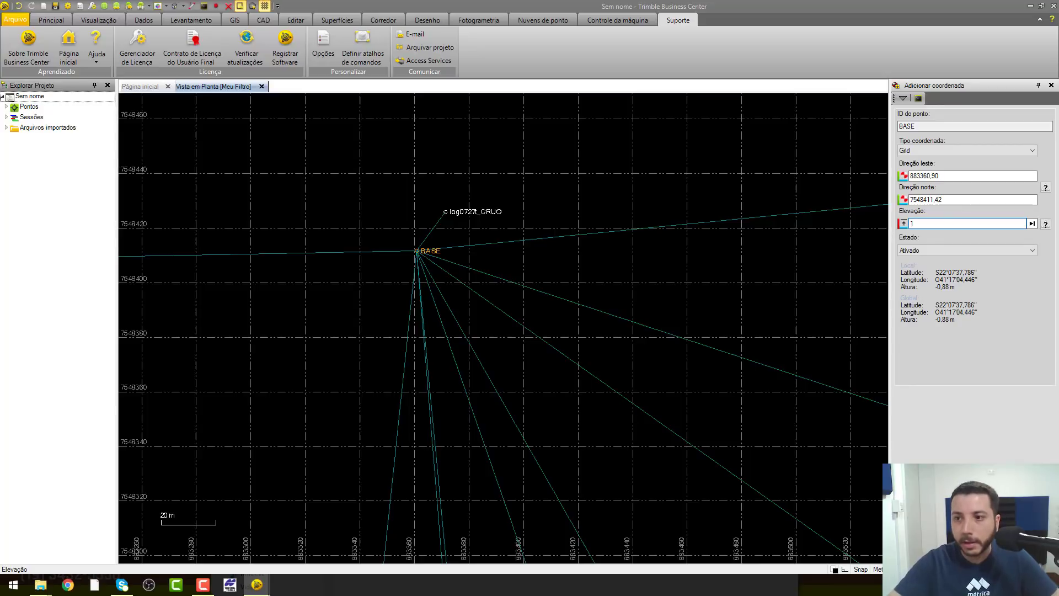
{"action": "left_click", "coordinate": [1016, 199]}
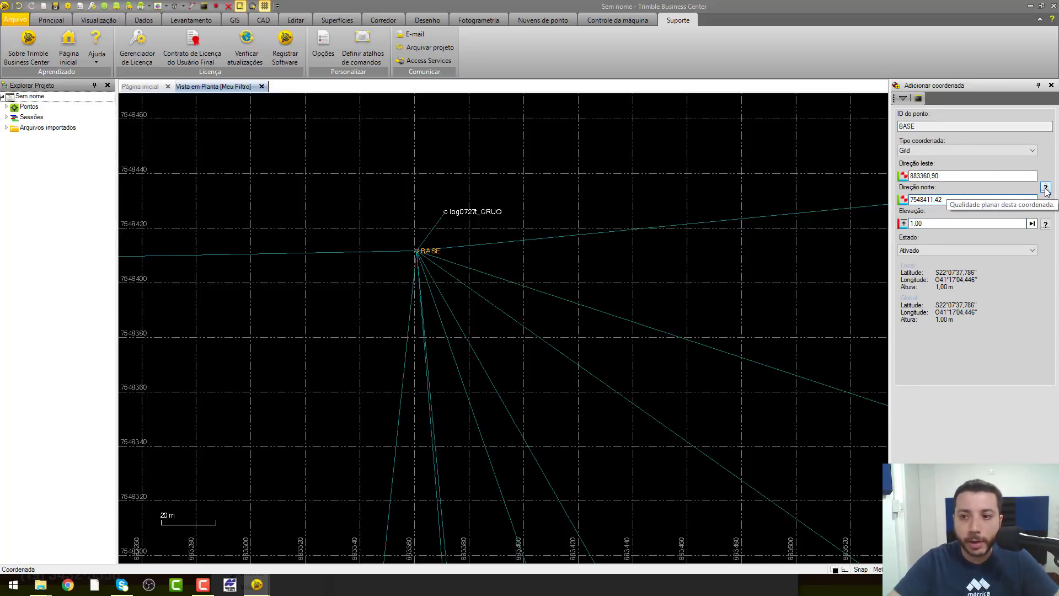
Set the planar quality of the BASE coordinate to control quality (Qualidade de controle)
{"action": "left_click", "coordinate": [1045, 189]}
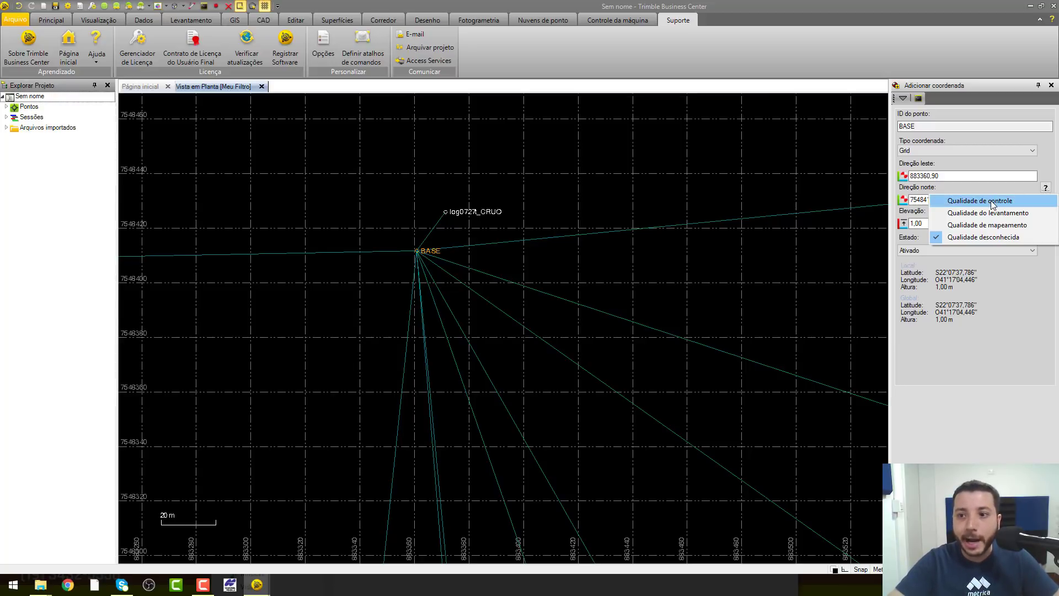
{"action": "key", "text": "ctrl"}
{"action": "key", "text": "ctrl"}
{"action": "key", "text": "ctrl"}
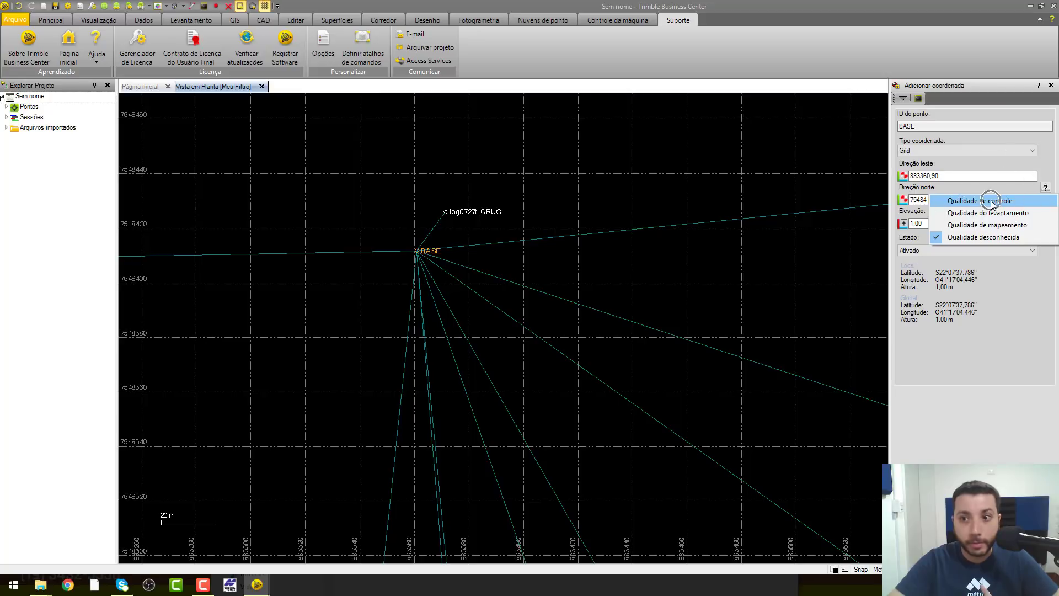
{"action": "left_click", "coordinate": [992, 202]}
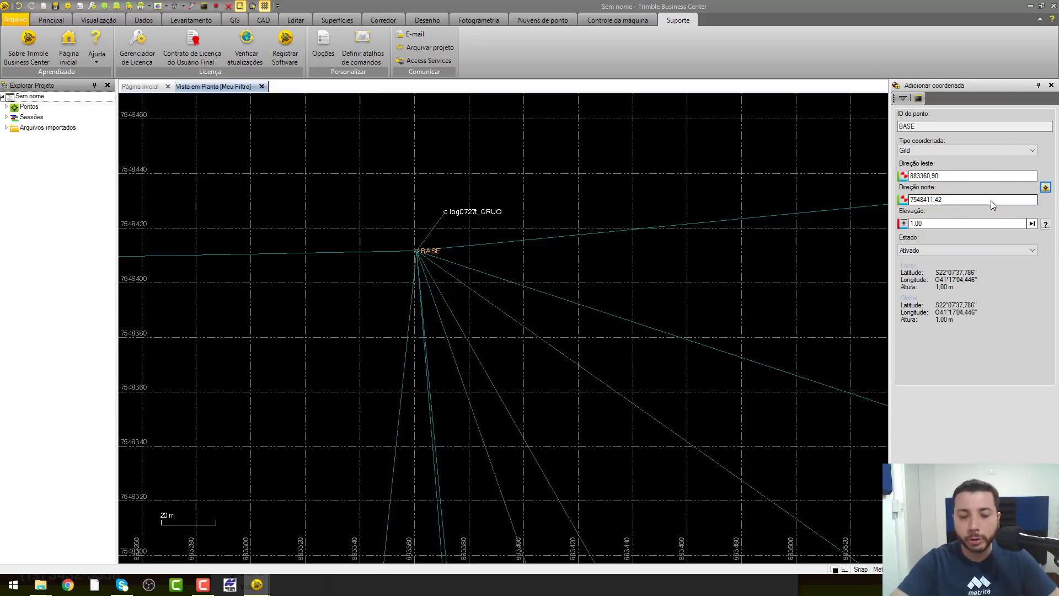
Set the elevation quality of the BASE coordinate to Qualidade de controle, accept the coordinate and close the point properties
{"action": "left_click", "coordinate": [1046, 225]}
{"action": "key", "text": "ctrl"}
{"action": "key", "text": "ctrl"}
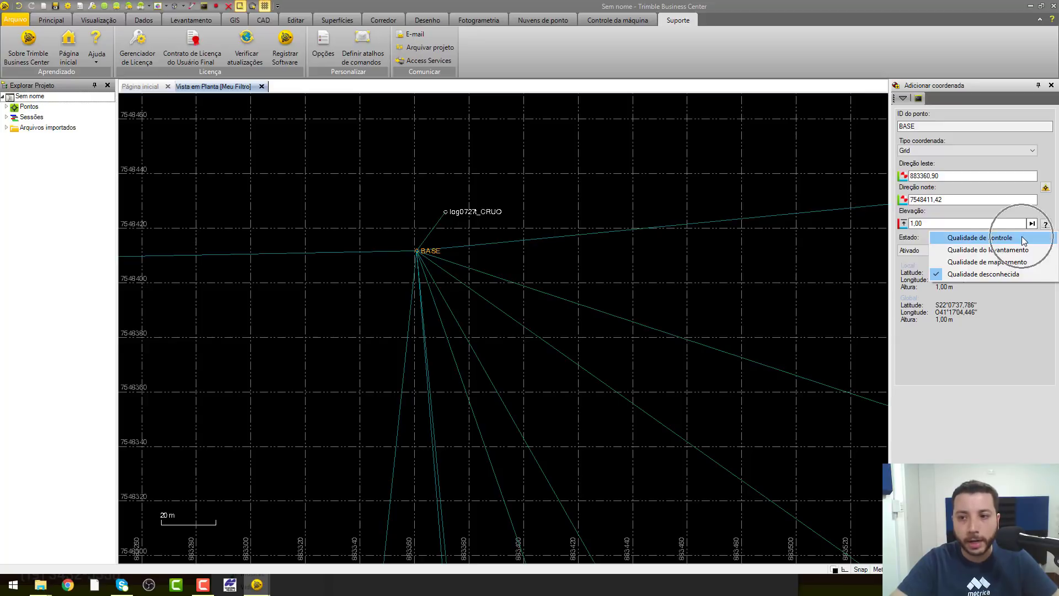
{"action": "left_click", "coordinate": [1023, 239]}
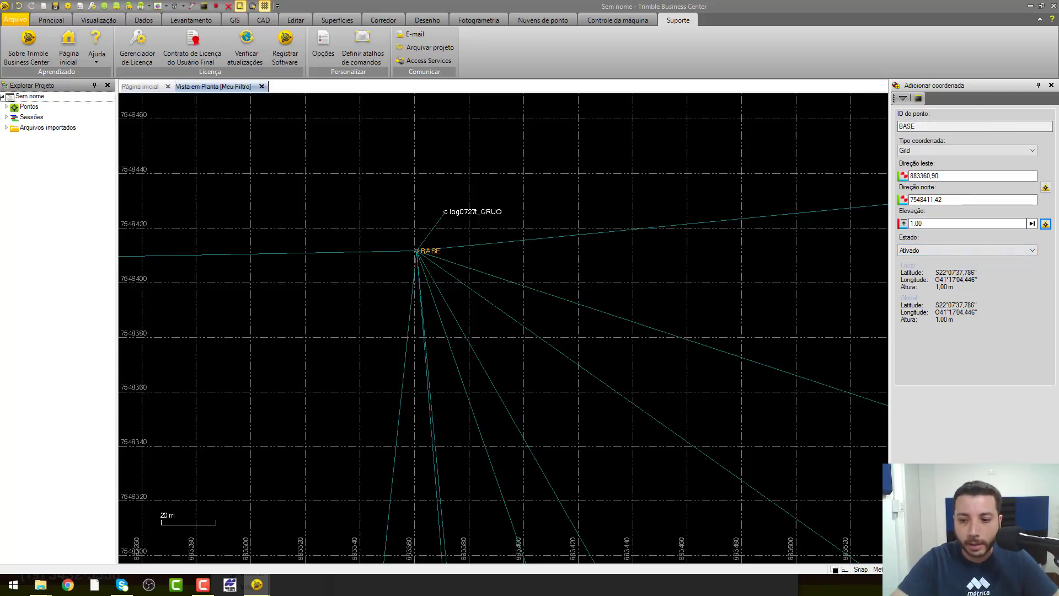
{"action": "left_click", "coordinate": [985, 554]}
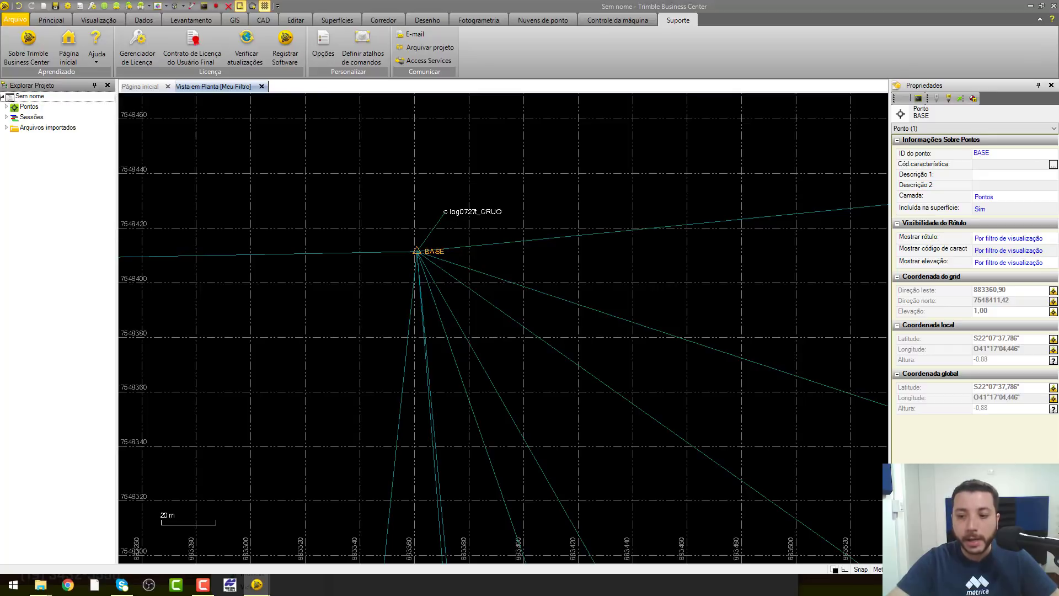
{"action": "left_click", "coordinate": [1051, 85]}
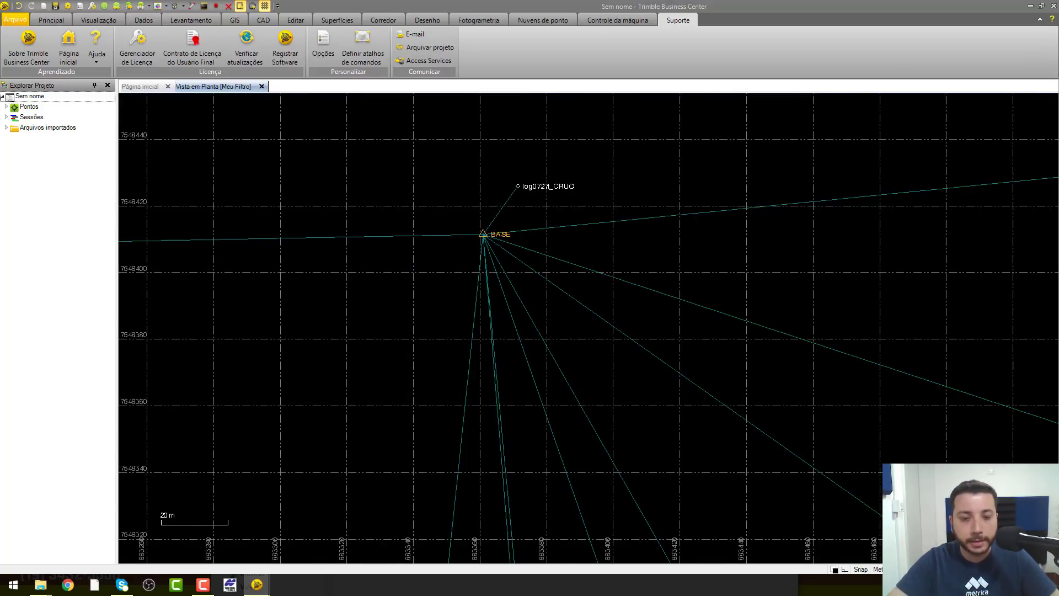
Process all GNSS baselines from BASE to the rover points and save the results of every baseline
{"action": "scroll", "coordinate": [566, 273], "scroll_direction": "down", "scroll_amount": 2}
{"action": "scroll", "coordinate": [566, 273], "scroll_direction": "down", "scroll_amount": 4}
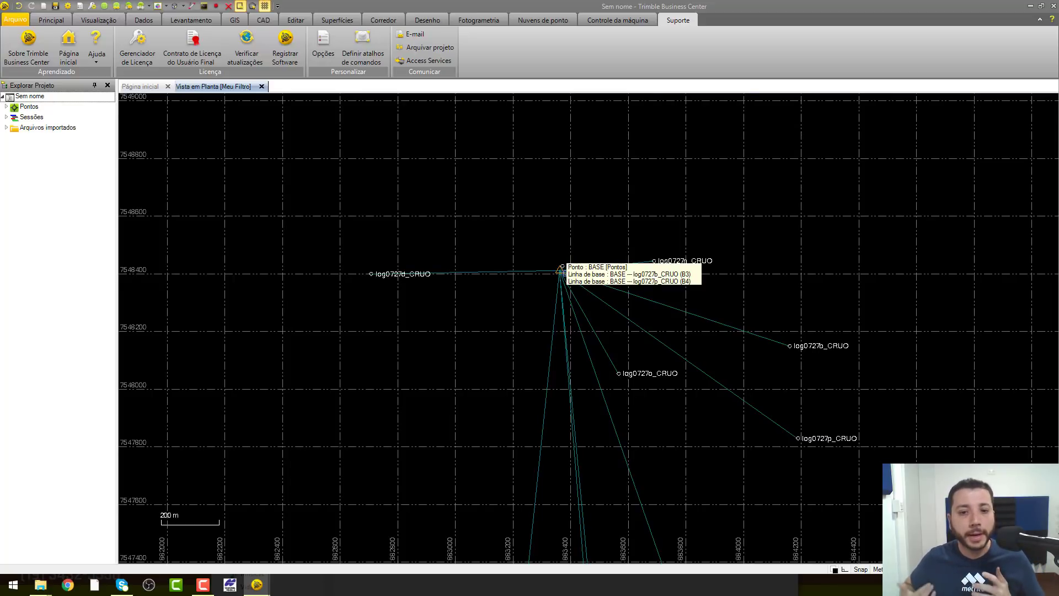
{"action": "left_click", "coordinate": [198, 20]}
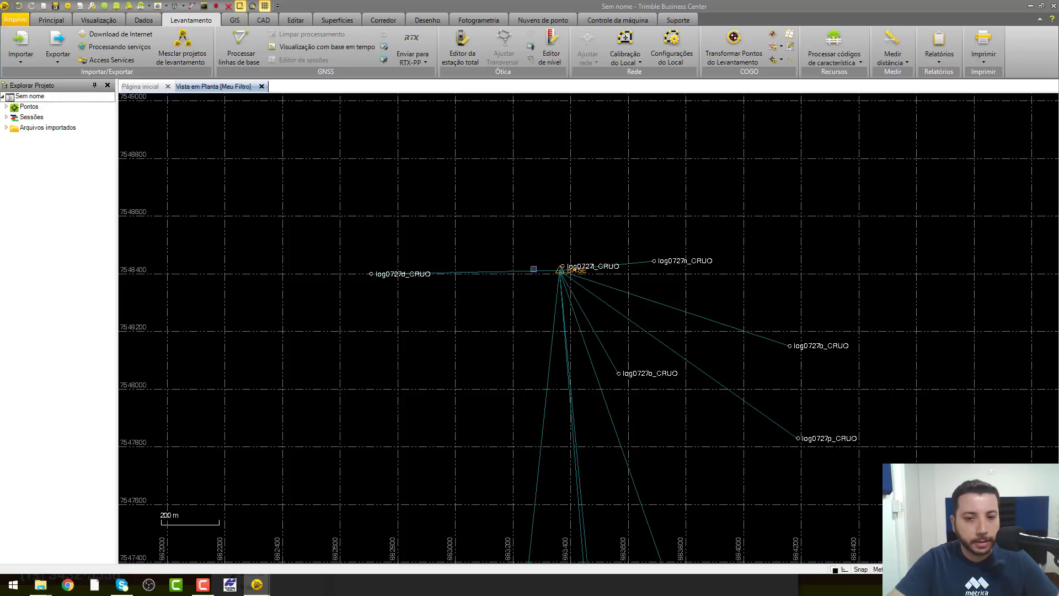
{"action": "left_click", "coordinate": [240, 48]}
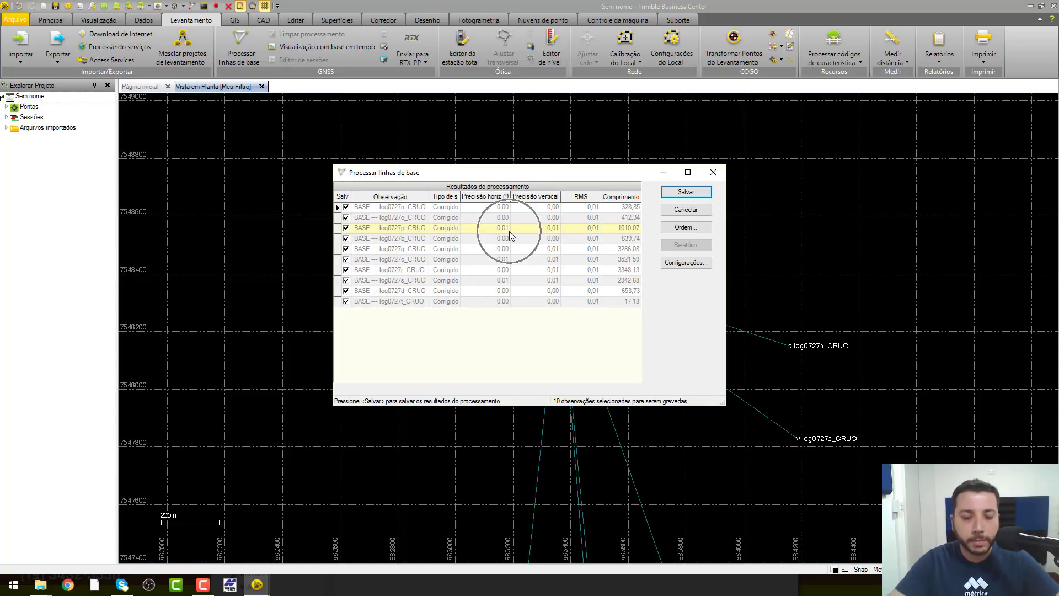
{"action": "left_click", "coordinate": [702, 195]}
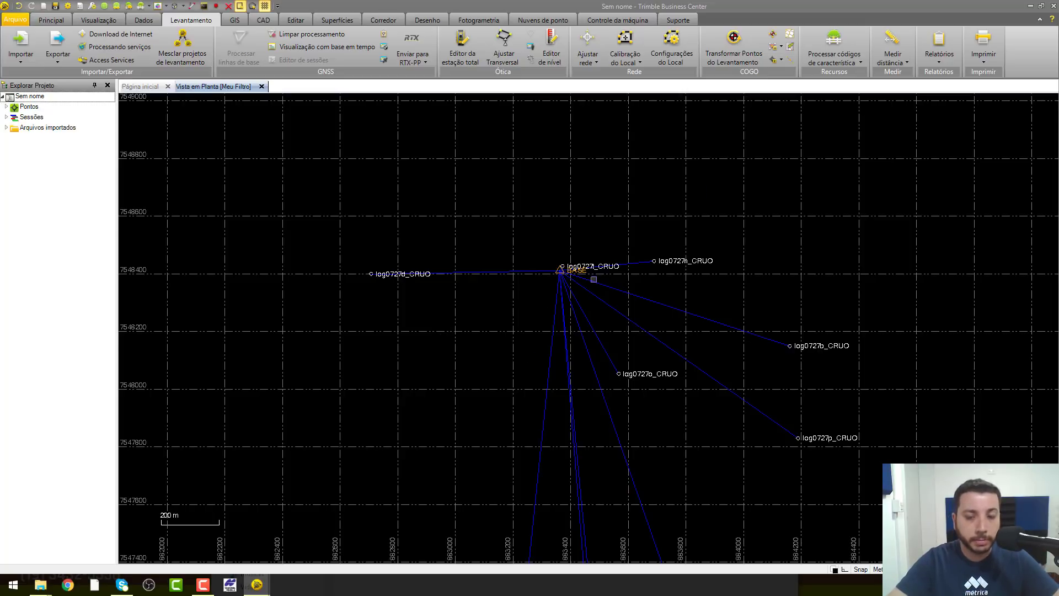
{"action": "mouse_move", "coordinate": [594, 279]}
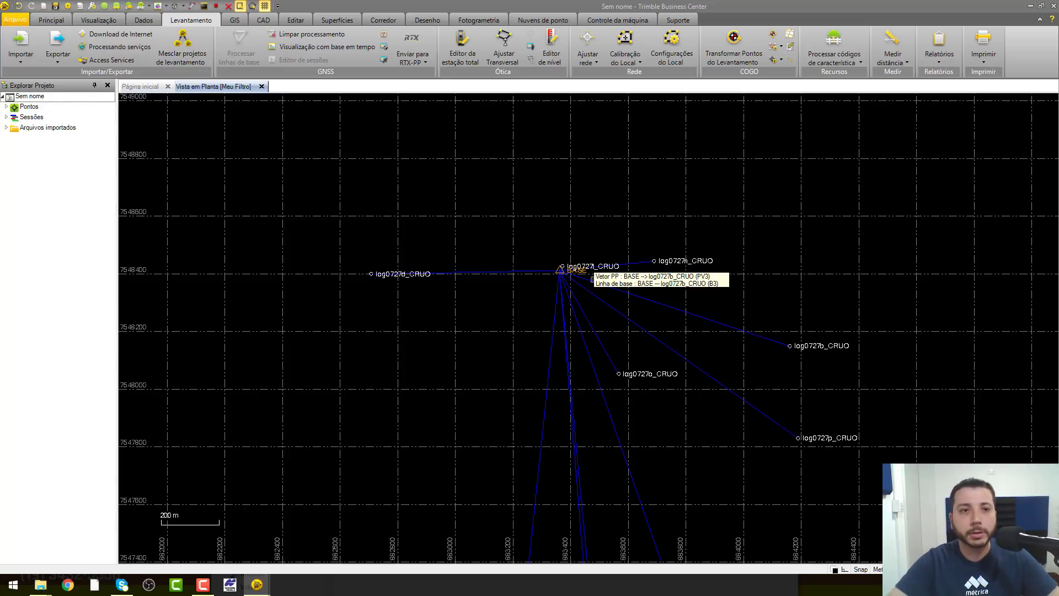
Open the report options and select the baseline processing report (Relatório de processamento das linhas de base)
{"action": "left_click", "coordinate": [149, 25]}
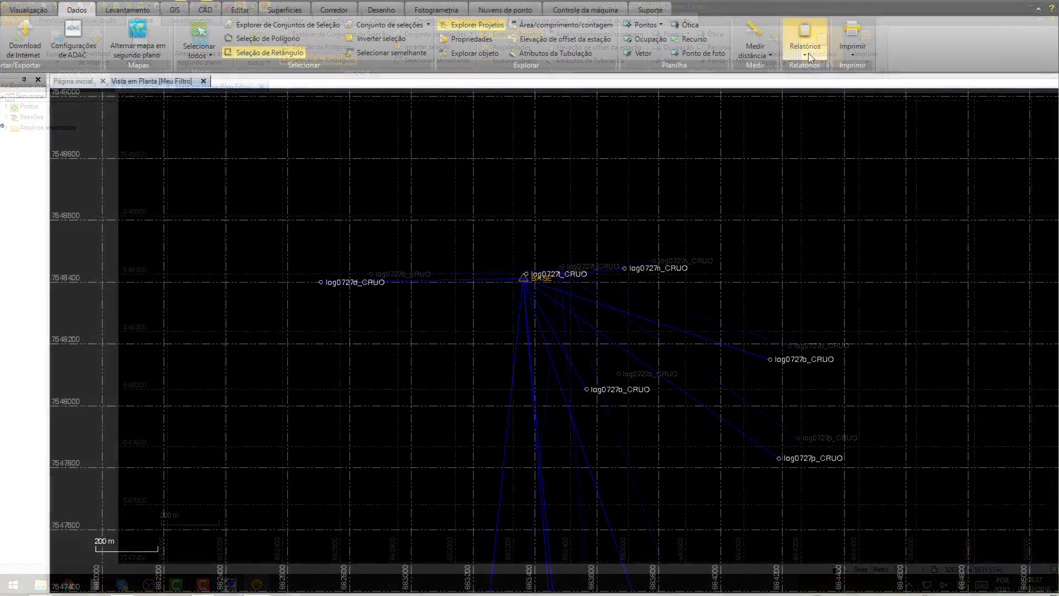
{"action": "left_click", "coordinate": [810, 57]}
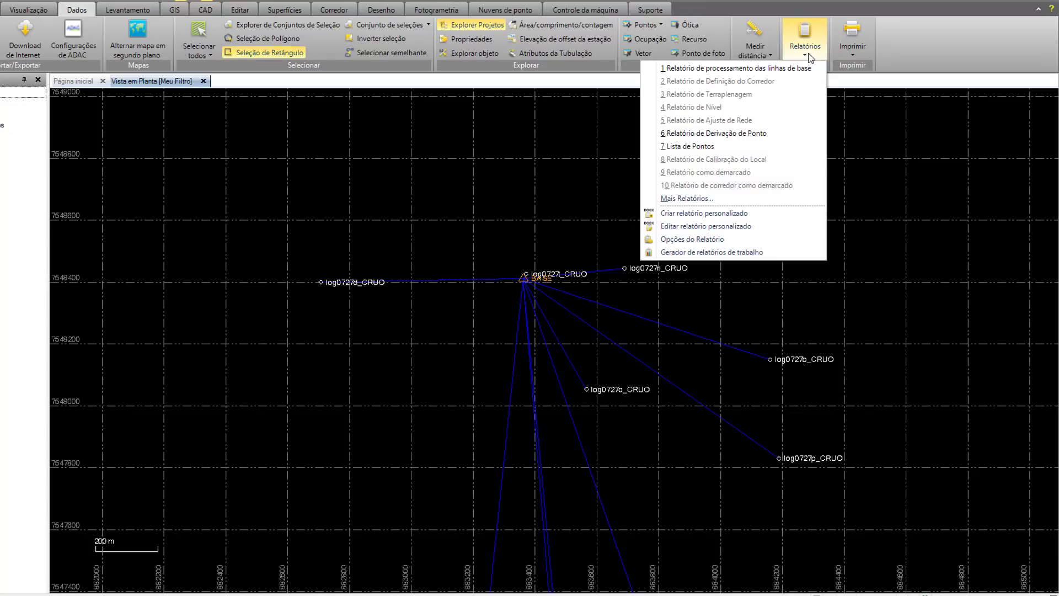
{"action": "left_click", "coordinate": [702, 240]}
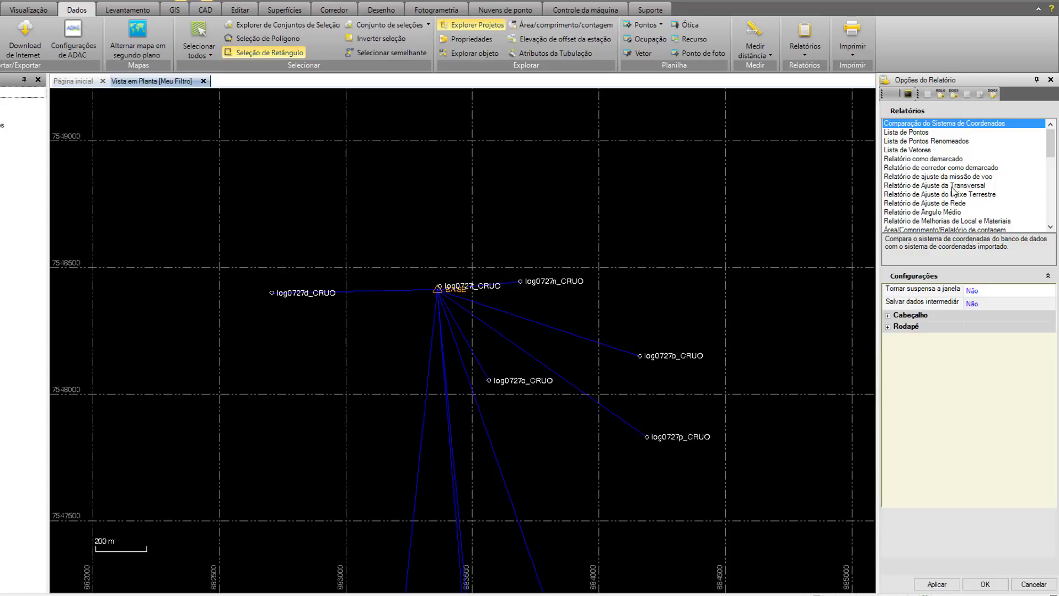
{"action": "left_click", "coordinate": [1051, 227]}
{"action": "left_click", "coordinate": [1050, 226]}
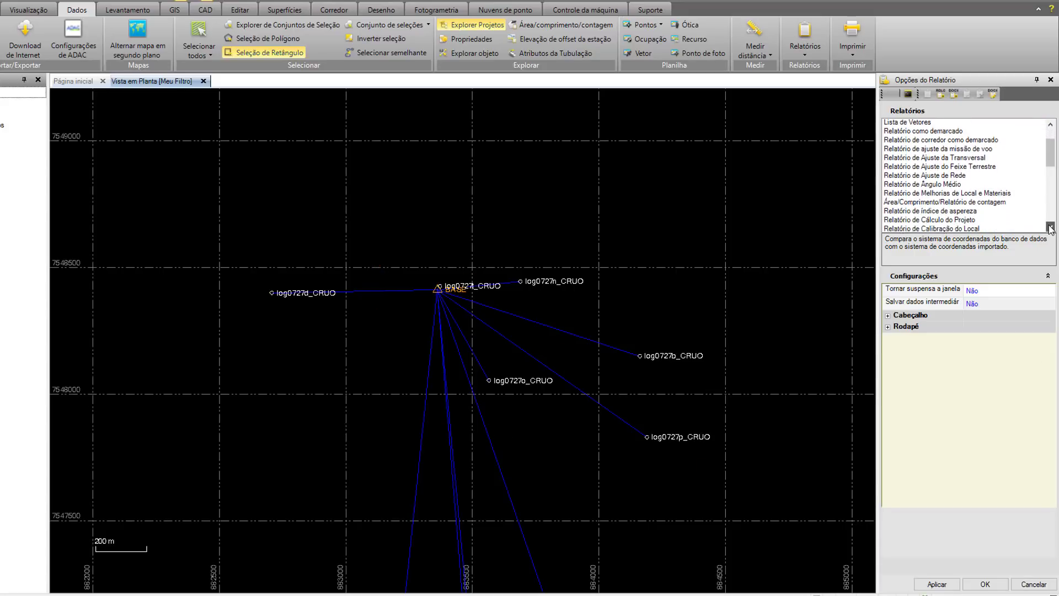
{"action": "left_click", "coordinate": [1050, 227]}
{"action": "left_click", "coordinate": [1050, 226]}
{"action": "left_click", "coordinate": [1051, 226]}
{"action": "left_click", "coordinate": [1051, 227]}
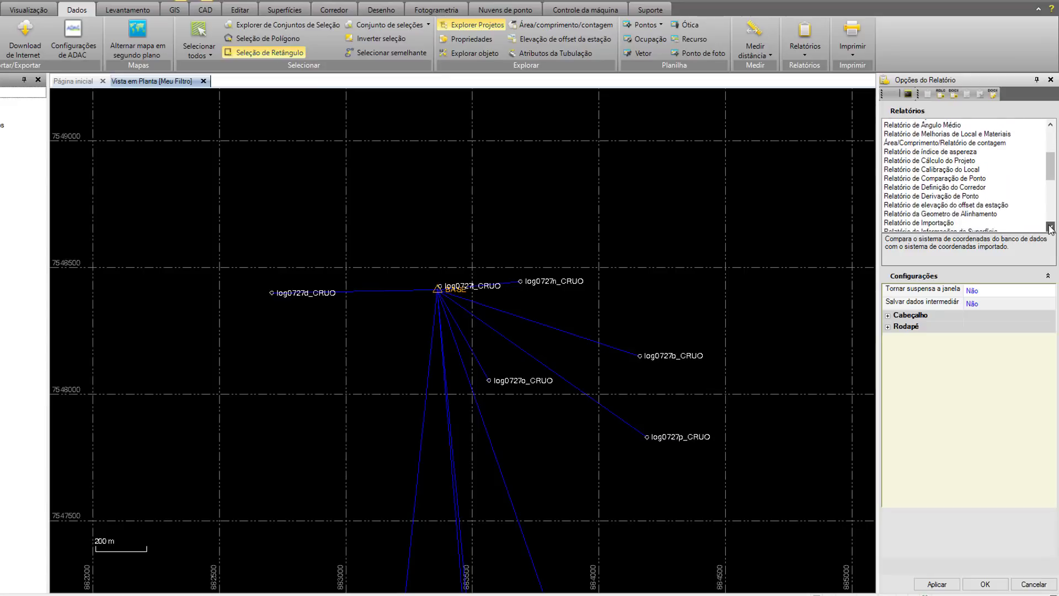
{"action": "left_click", "coordinate": [1050, 228]}
{"action": "left_click", "coordinate": [1050, 228]}
{"action": "left_click", "coordinate": [1051, 228]}
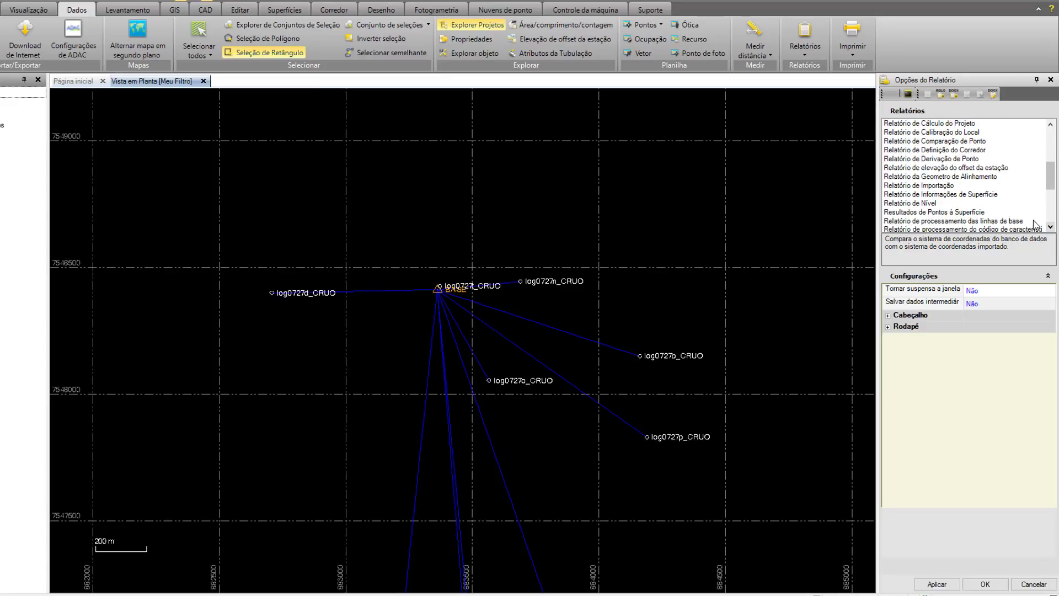
{"action": "left_click", "coordinate": [975, 221]}
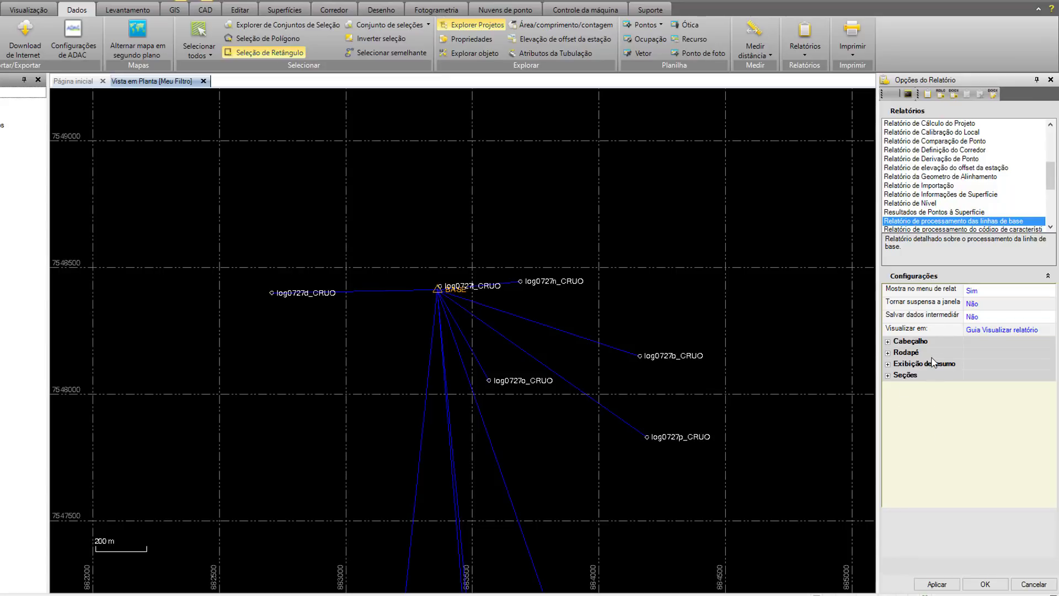
Review the report's header, footer and summary display options, leaving the ΔAltura column set to Ocultar
{"action": "left_click", "coordinate": [888, 342]}
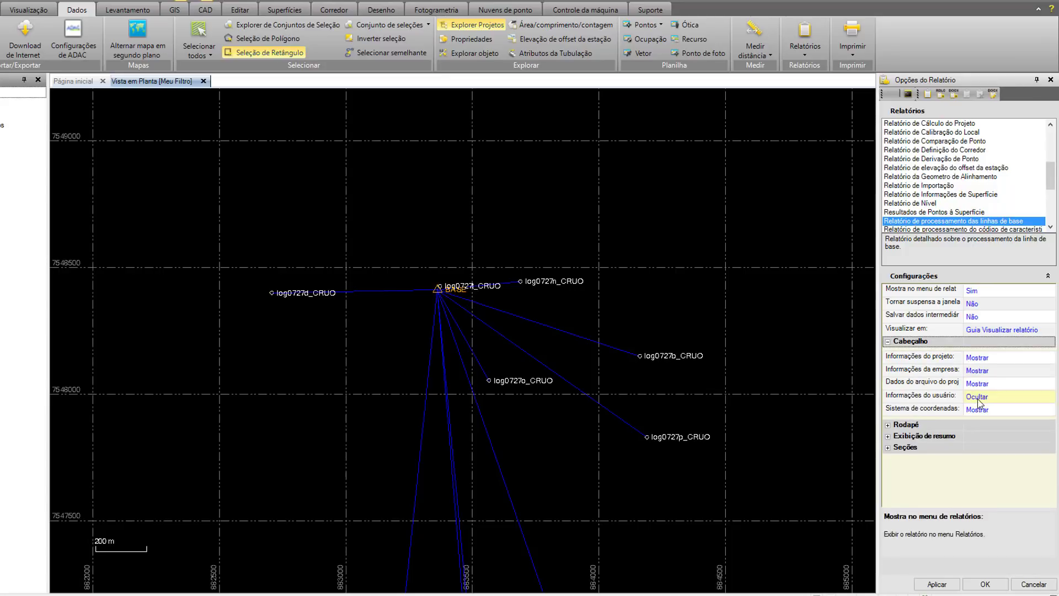
{"action": "left_click", "coordinate": [888, 342]}
{"action": "left_click", "coordinate": [888, 352]}
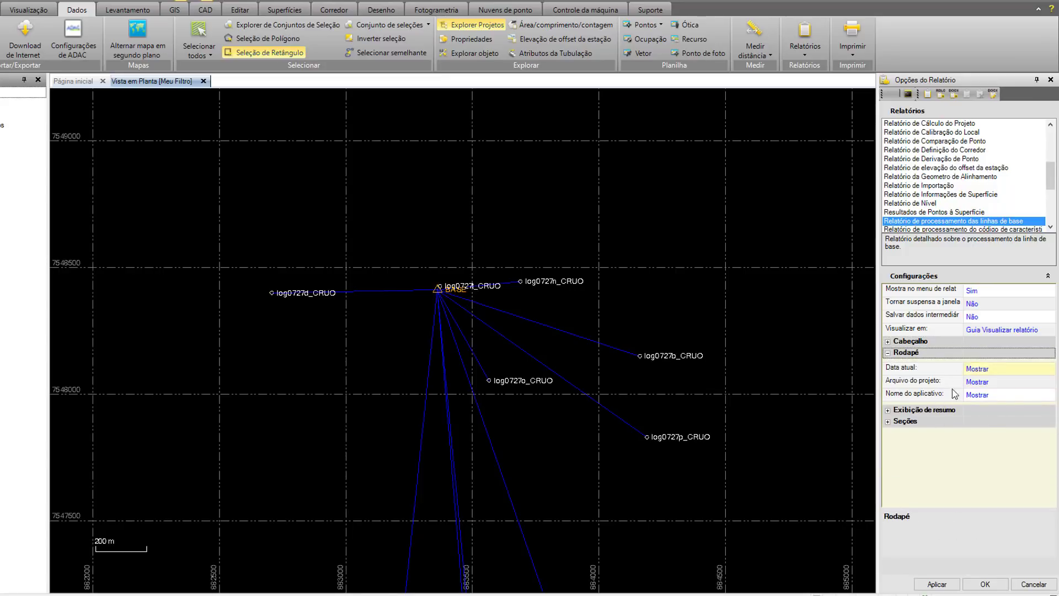
{"action": "left_click", "coordinate": [888, 411]}
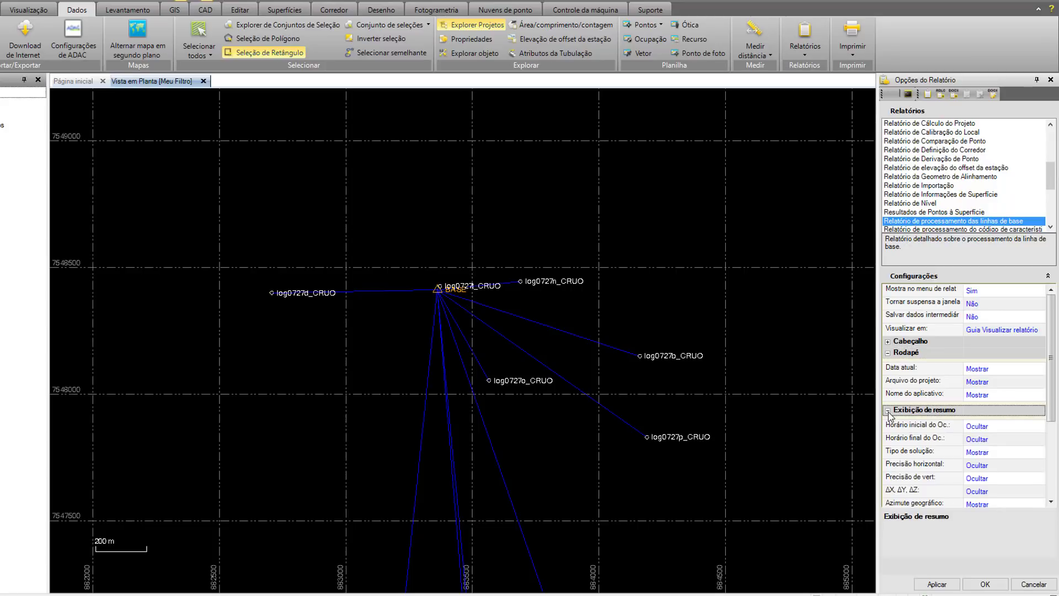
{"action": "left_click_drag", "start_coordinate": [1051, 385], "coordinate": [1053, 460]}
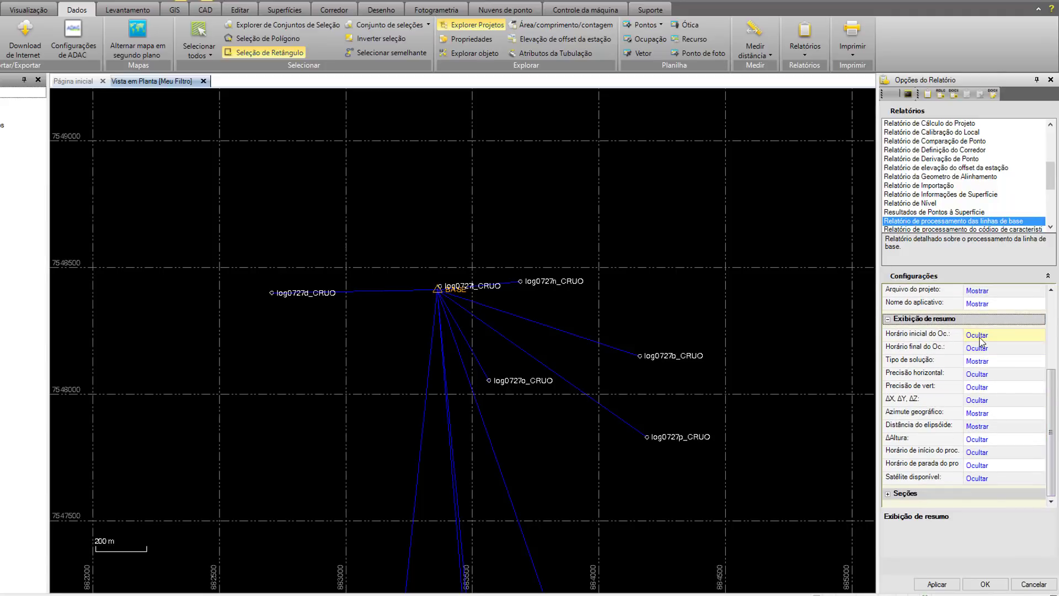
{"action": "left_click", "coordinate": [979, 365]}
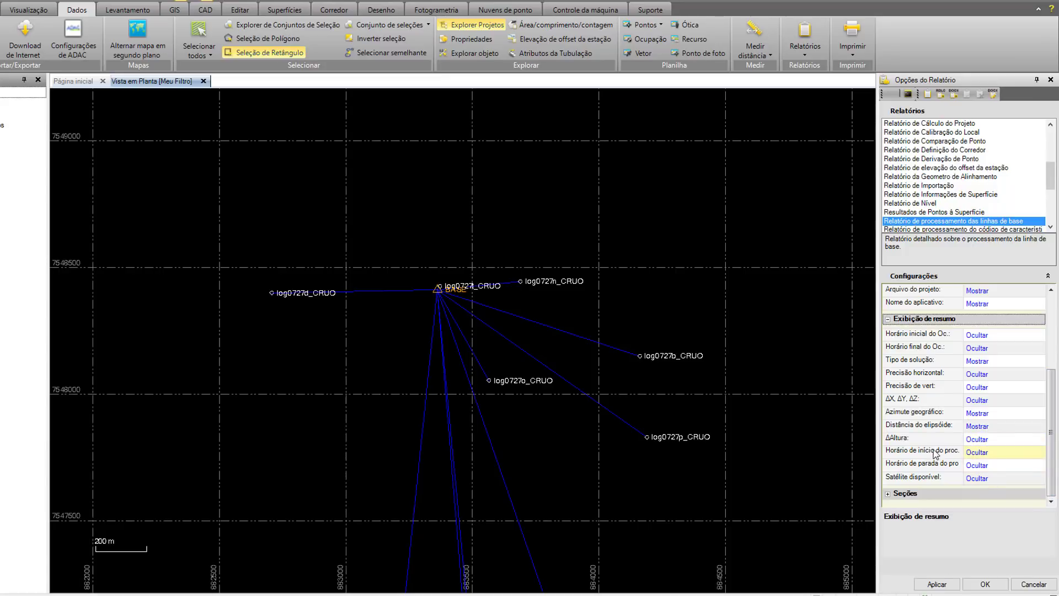
{"action": "left_click", "coordinate": [983, 440]}
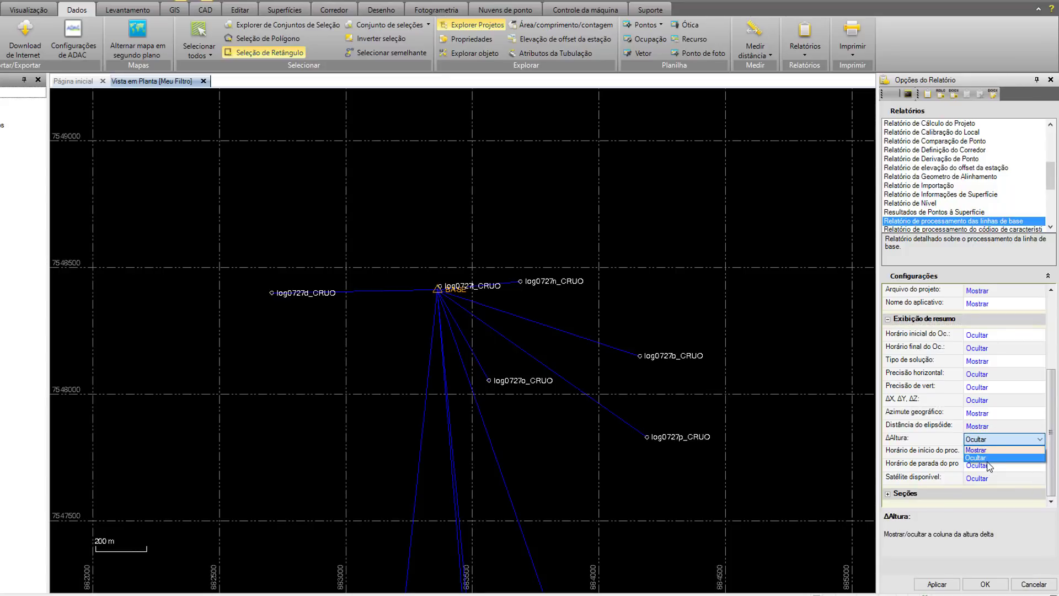
{"action": "left_click", "coordinate": [998, 457]}
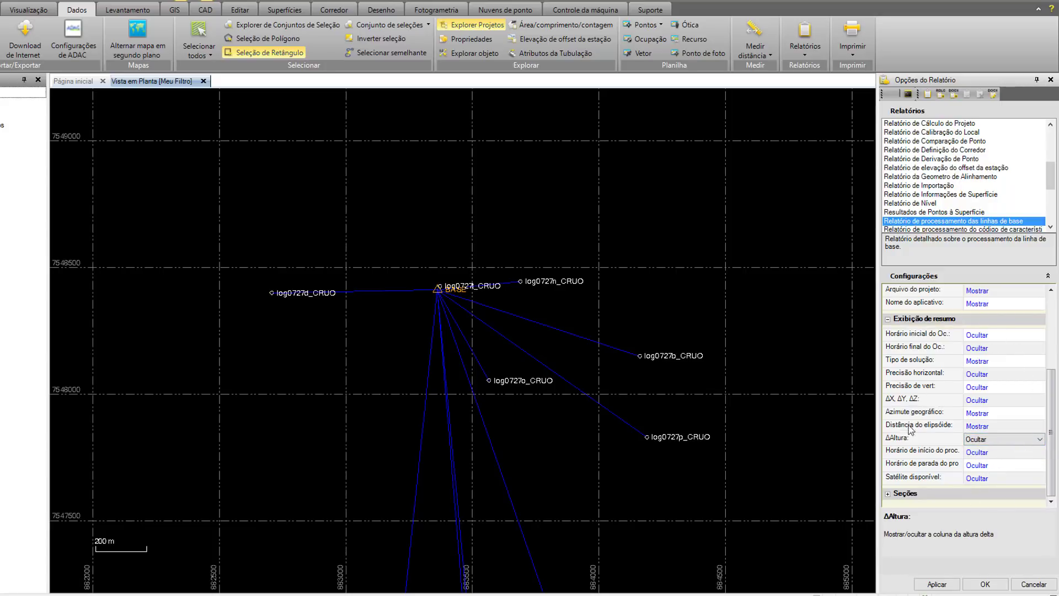
Check which sections the baseline processing report includes, and apply and accept the report options
{"action": "left_click", "coordinate": [889, 494]}
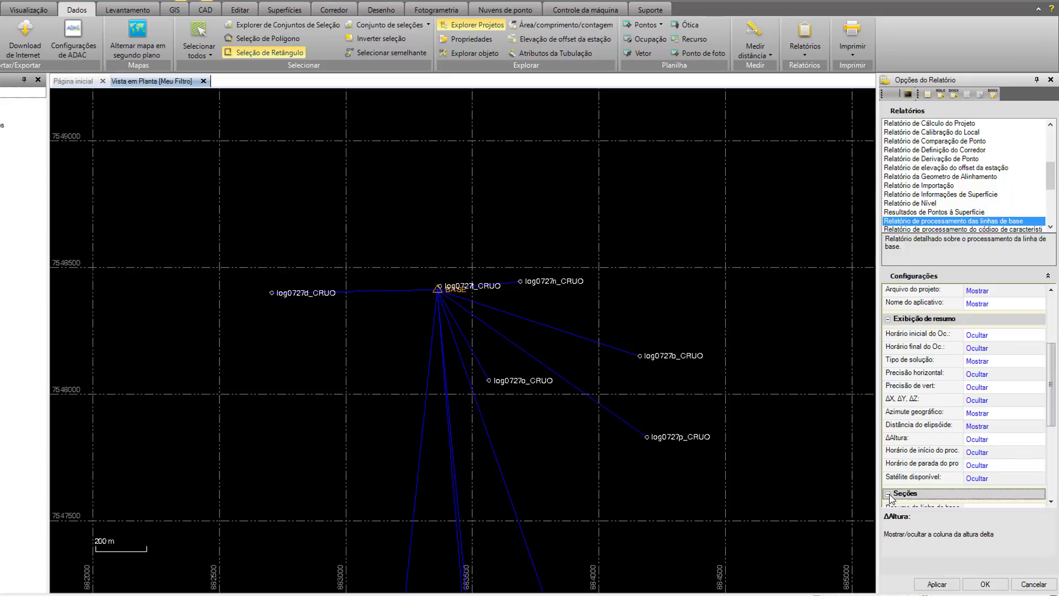
{"action": "left_click", "coordinate": [888, 320]}
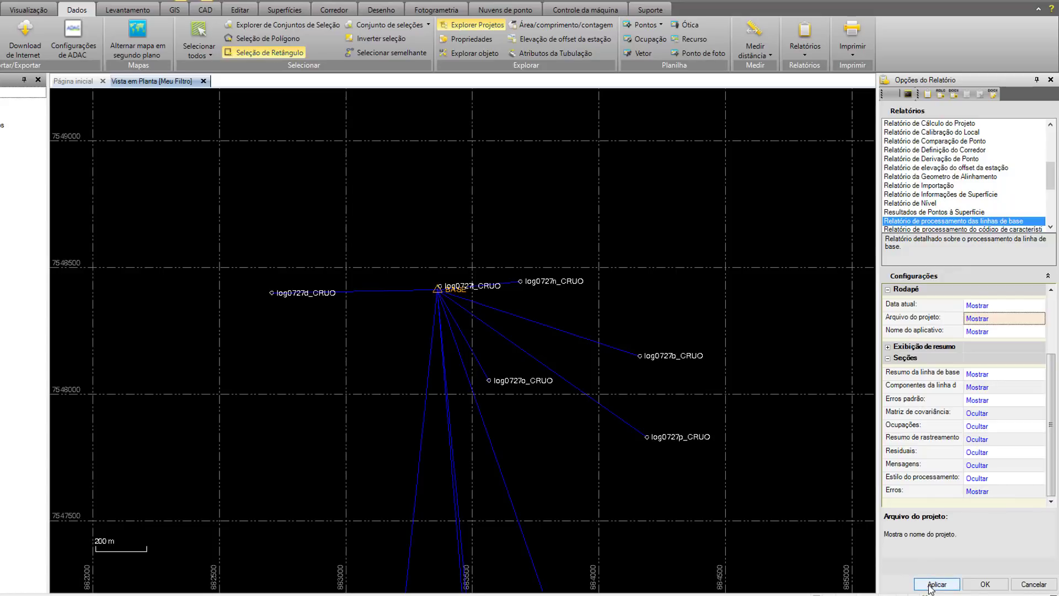
{"action": "left_click", "coordinate": [929, 585]}
{"action": "left_click", "coordinate": [973, 586]}
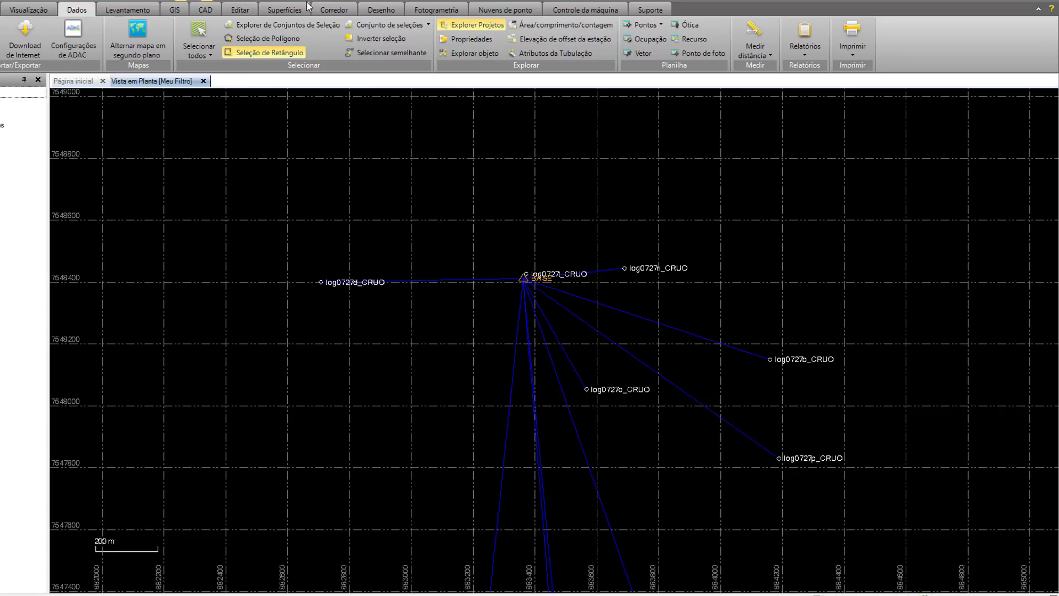
Generate the baseline processing report (Relatório de processamento das linhas de base)
{"action": "left_click", "coordinate": [806, 46]}
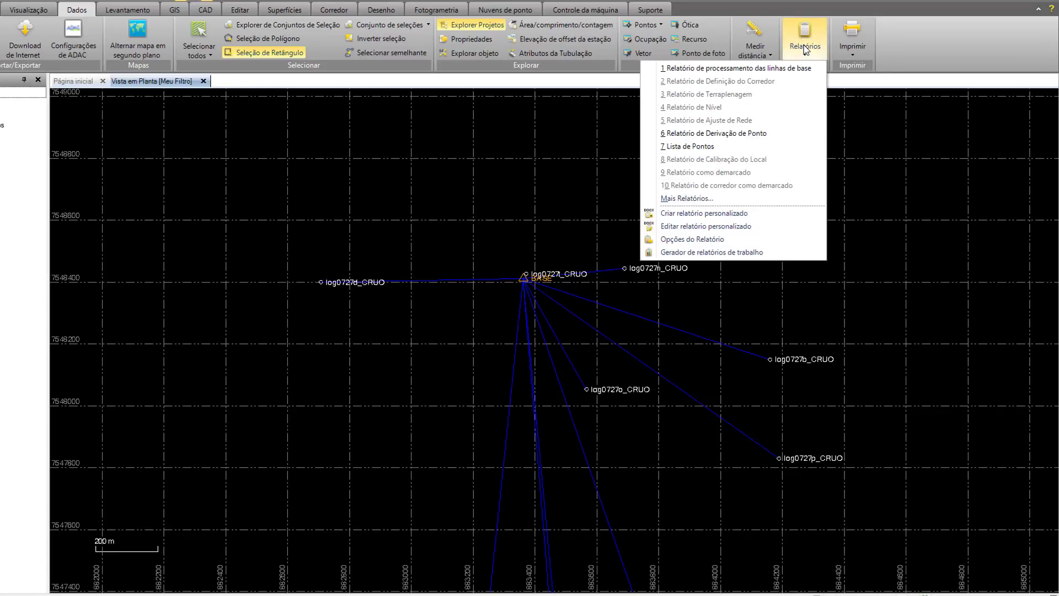
{"action": "left_click", "coordinate": [725, 69]}
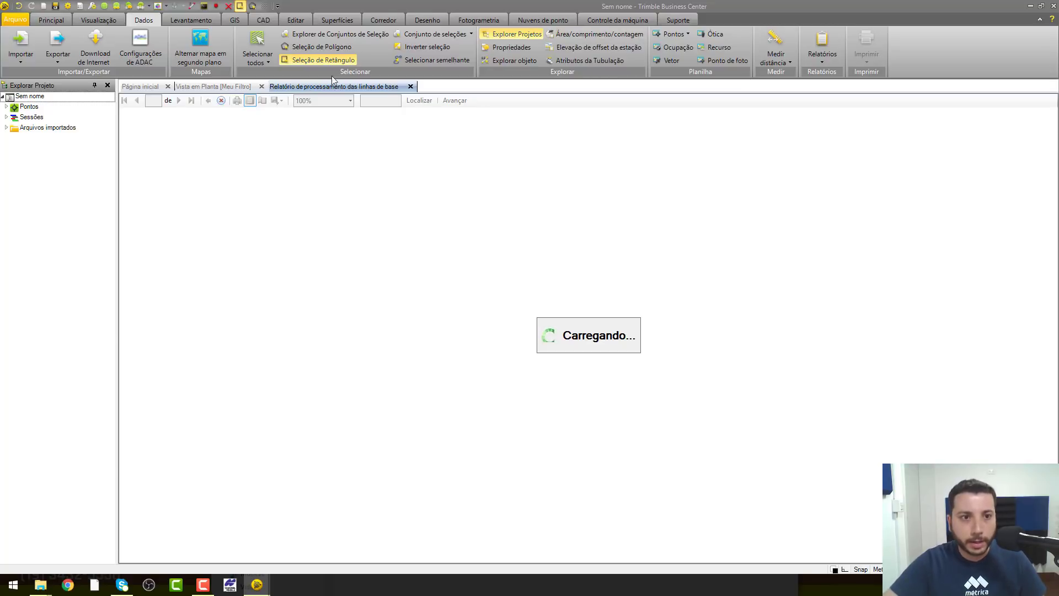
{"action": "left_click", "coordinate": [277, 102]}
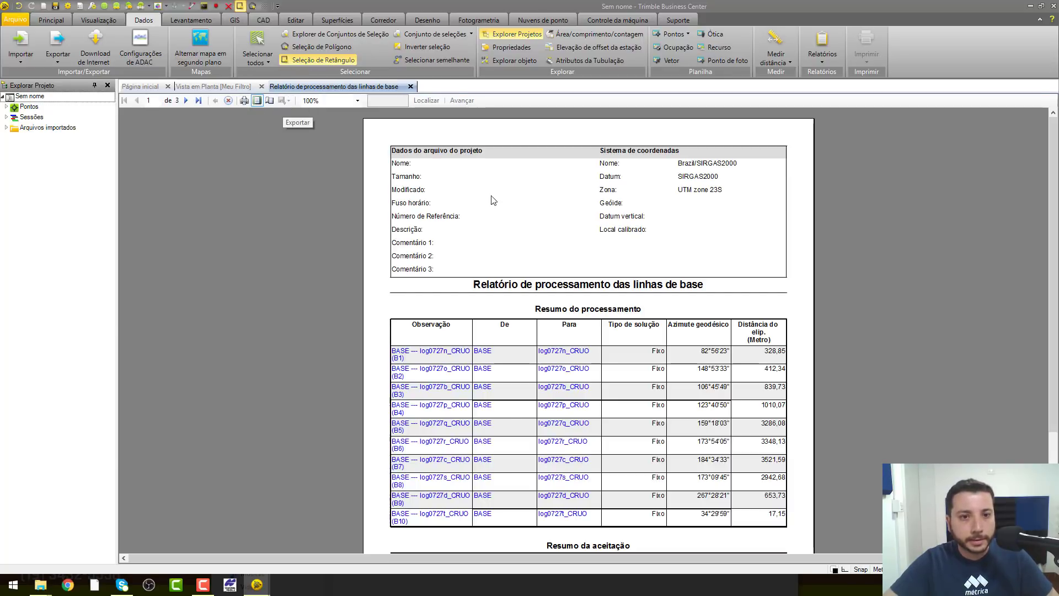
Examine the report's processing summary, solution types, vector components and standard deviations for the baselines
{"action": "scroll", "coordinate": [597, 244], "scroll_direction": "down", "scroll_amount": 2}
{"action": "scroll", "coordinate": [597, 245], "scroll_direction": "up", "scroll_amount": 2}
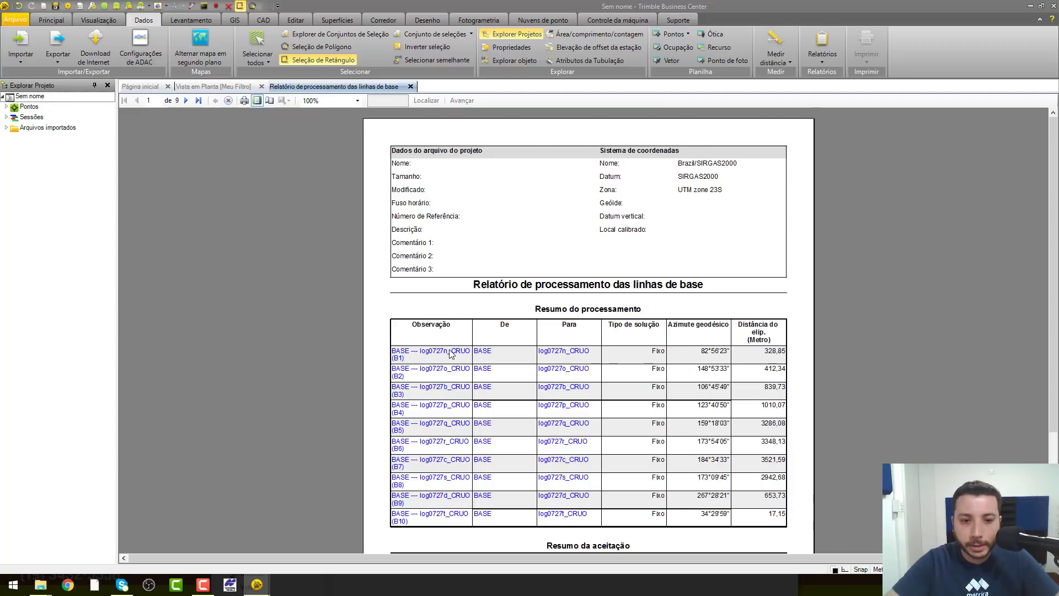
{"action": "scroll", "coordinate": [453, 354], "scroll_direction": "down", "scroll_amount": 1}
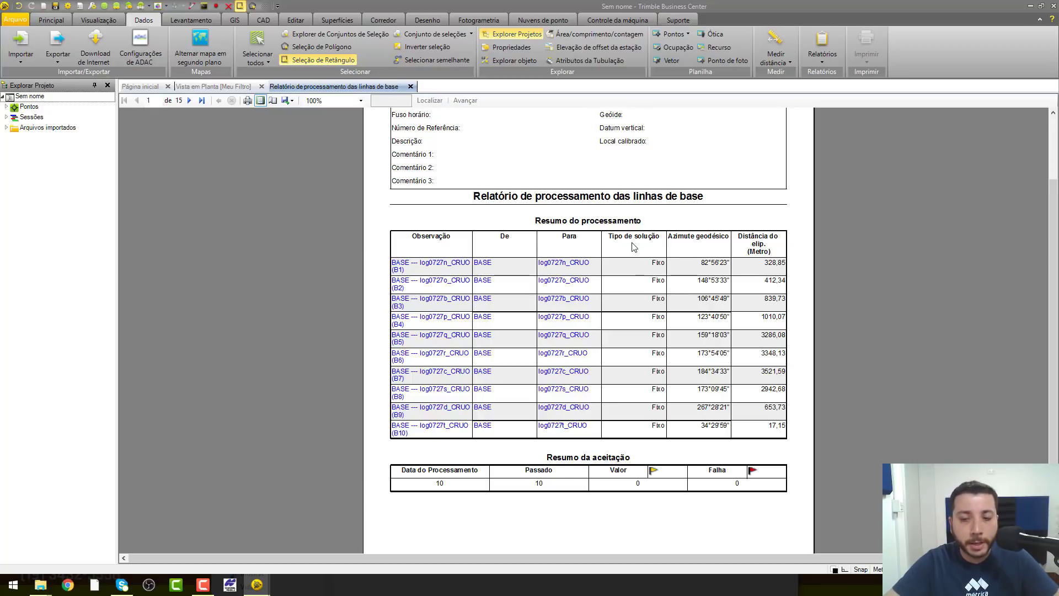
{"action": "scroll", "coordinate": [629, 411], "scroll_direction": "down", "scroll_amount": 1}
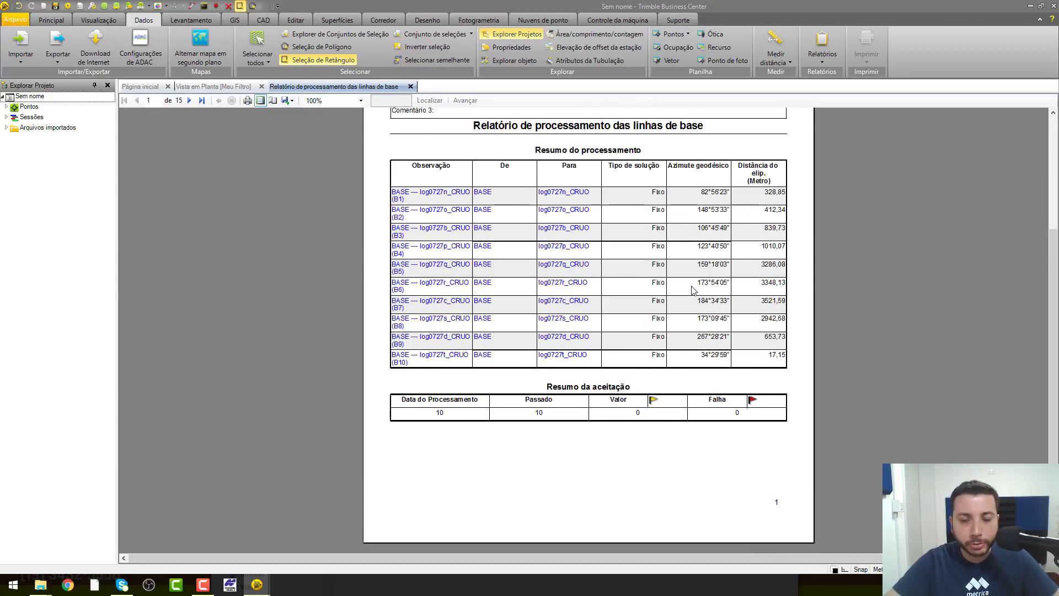
{"action": "scroll", "coordinate": [694, 290], "scroll_direction": "down", "scroll_amount": 6}
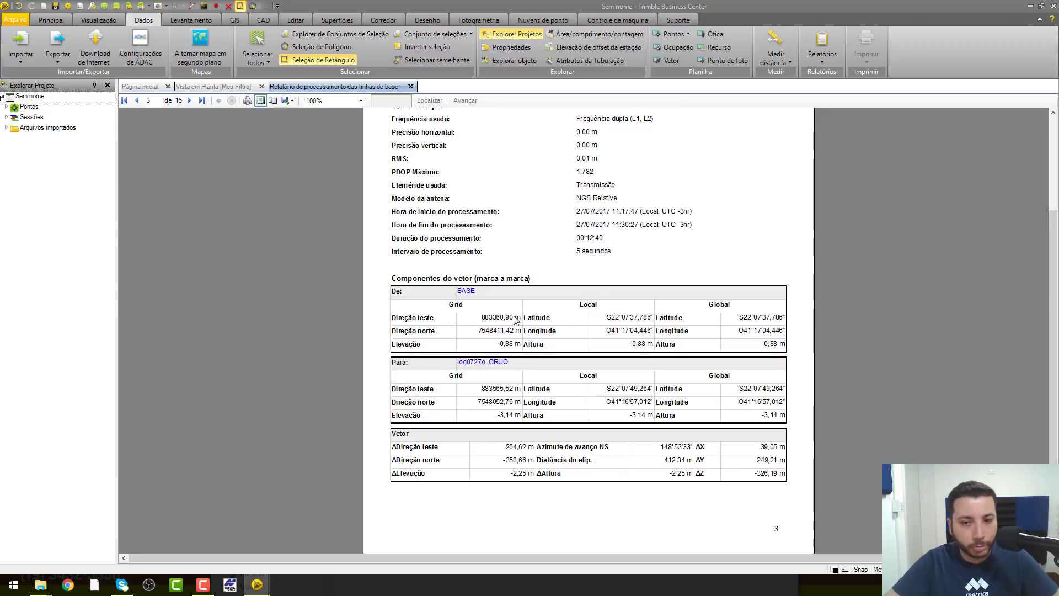
{"action": "scroll", "coordinate": [509, 344], "scroll_direction": "down", "scroll_amount": 6}
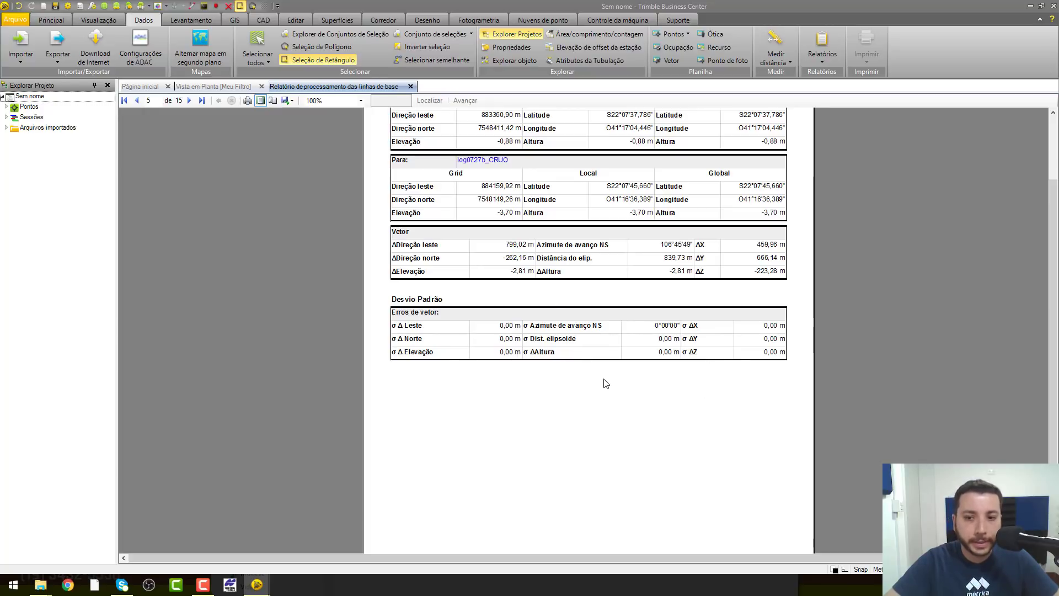
{"action": "scroll", "coordinate": [605, 383], "scroll_direction": "up", "scroll_amount": 12}
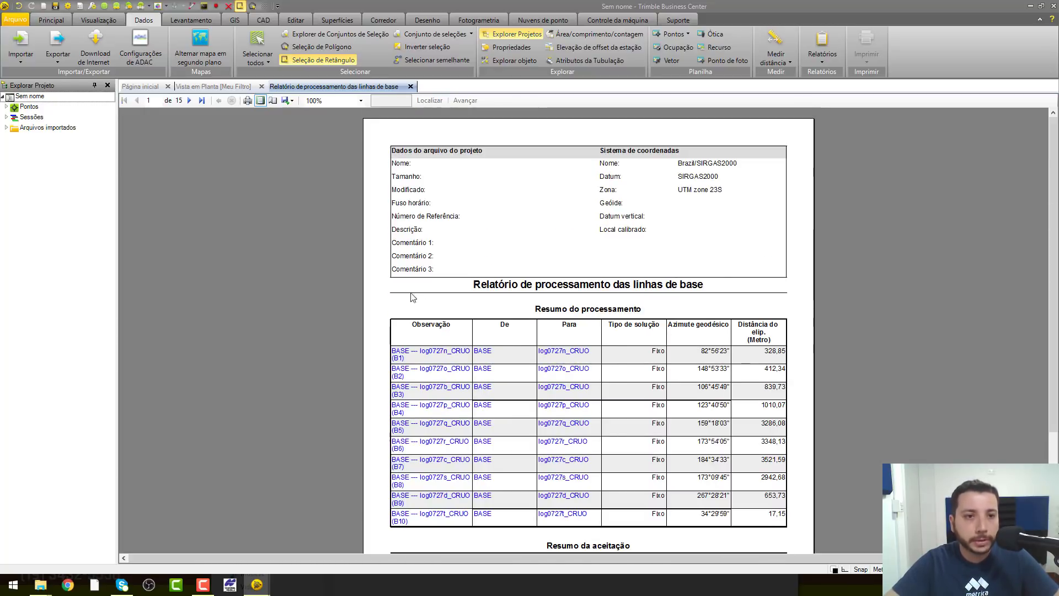
Export the baseline processing report to Excel (*.xlsx) in the EAD\TBC desktop folder as "Relatório de processamento TBC"
{"action": "left_click", "coordinate": [293, 101]}
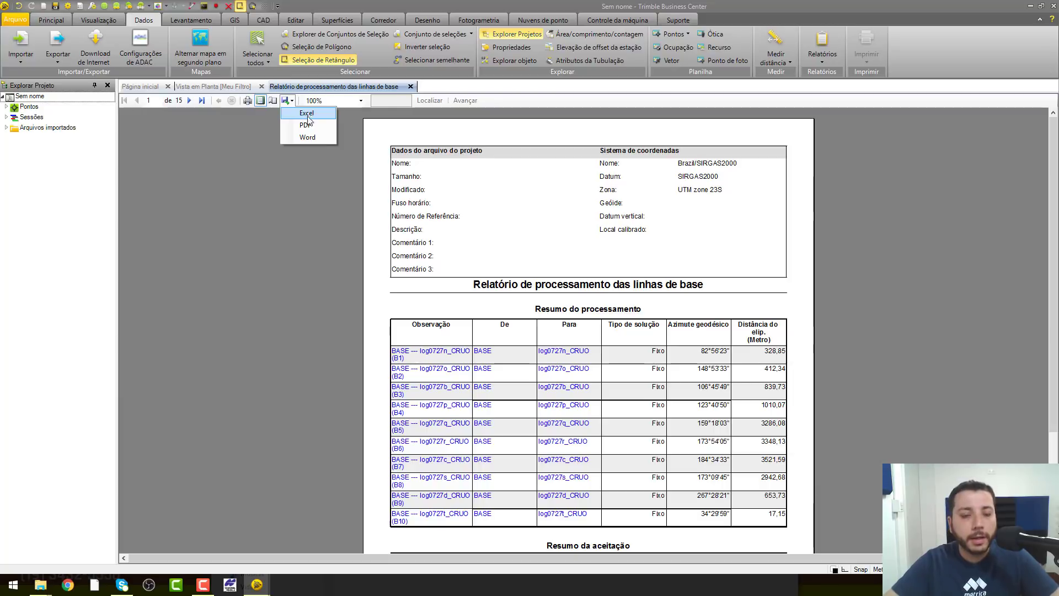
{"action": "left_click", "coordinate": [307, 114]}
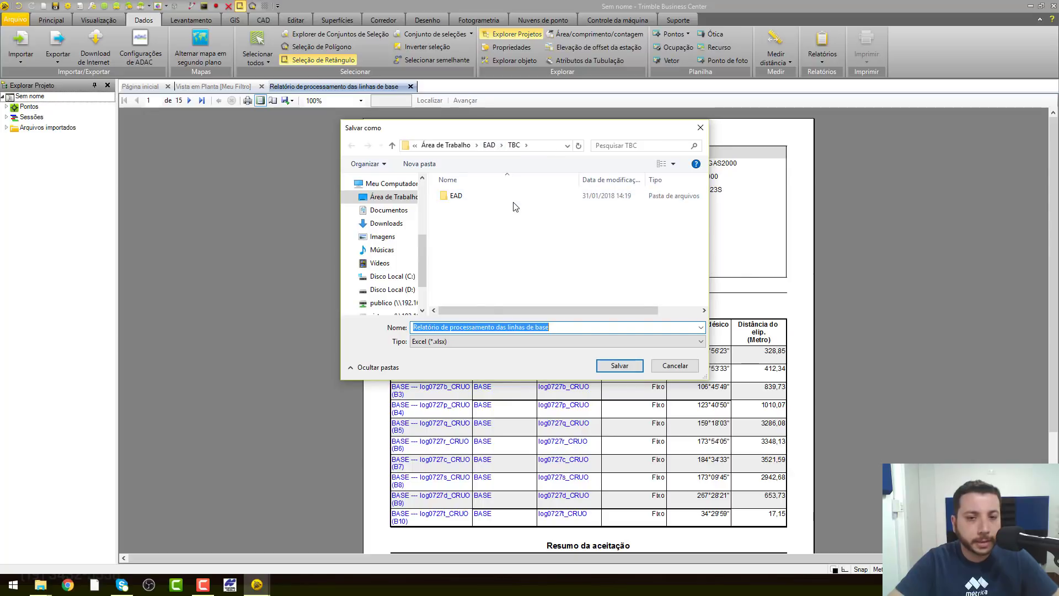
{"action": "left_click", "coordinate": [505, 327]}
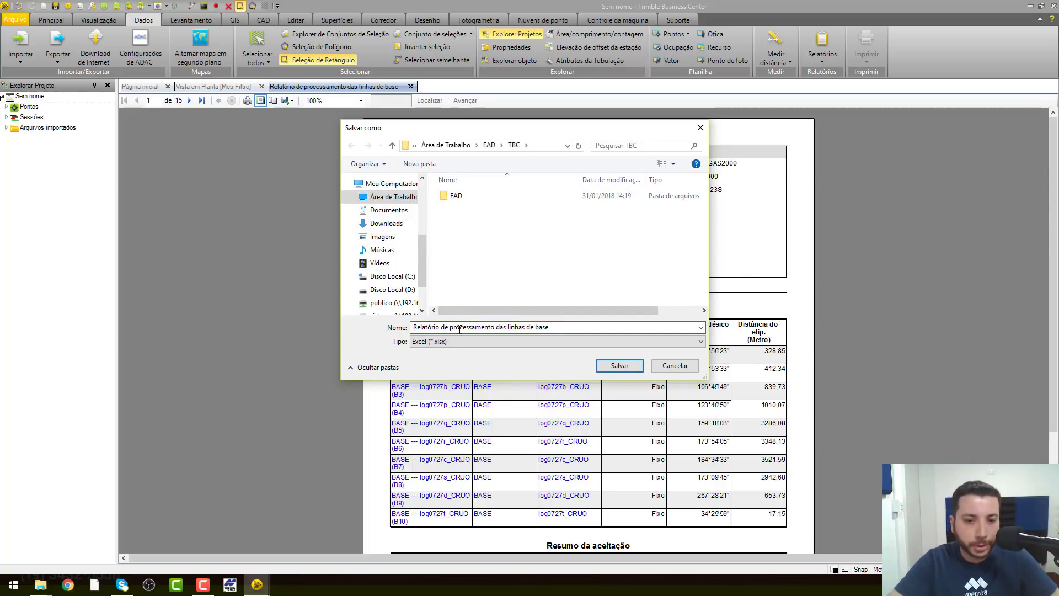
{"action": "left_click_drag", "start_coordinate": [495, 328], "coordinate": [552, 328]}
{"action": "key", "text": "BackSpace"}
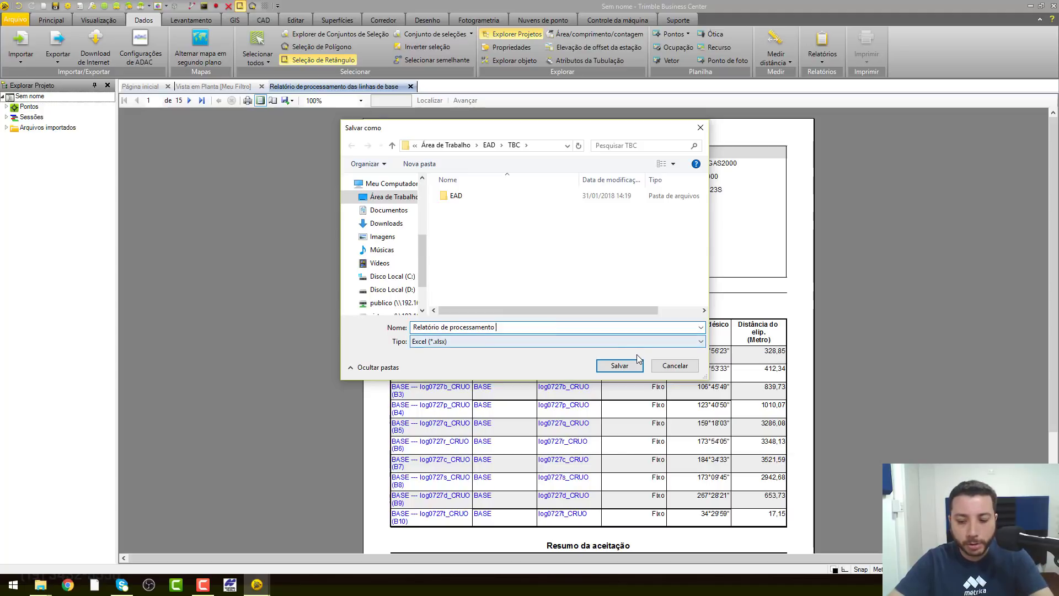
{"action": "type", "text": "TBC"}
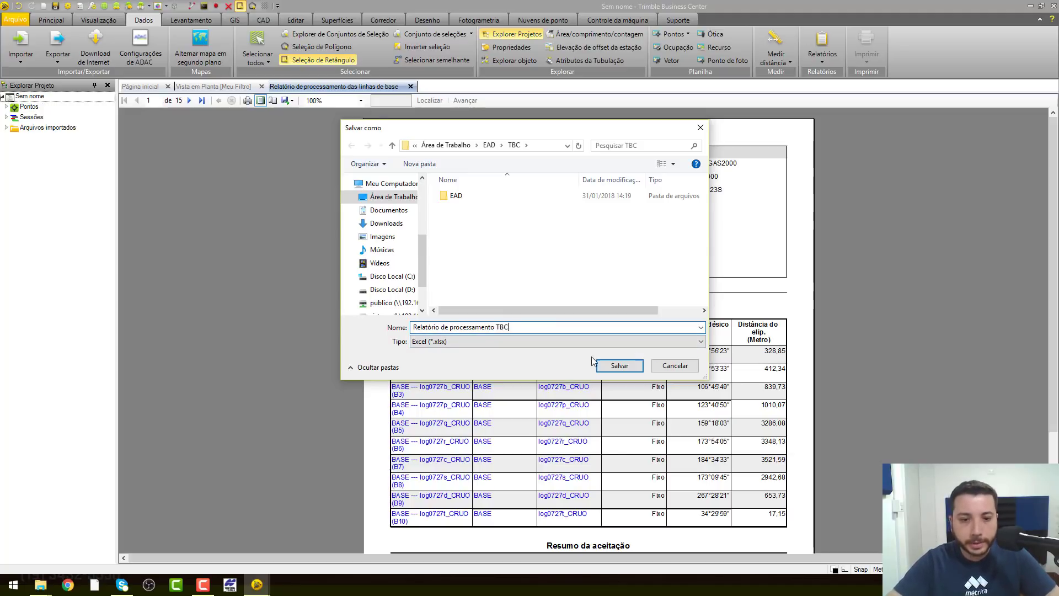
{"action": "left_click", "coordinate": [451, 346]}
{"action": "left_click", "coordinate": [458, 352]}
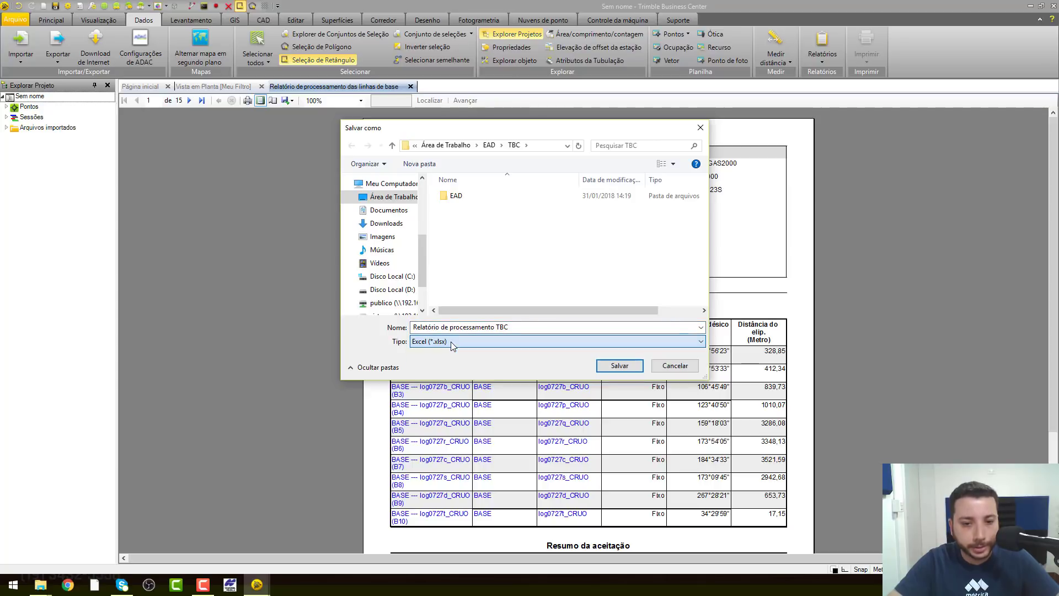
{"action": "left_click", "coordinate": [619, 367]}
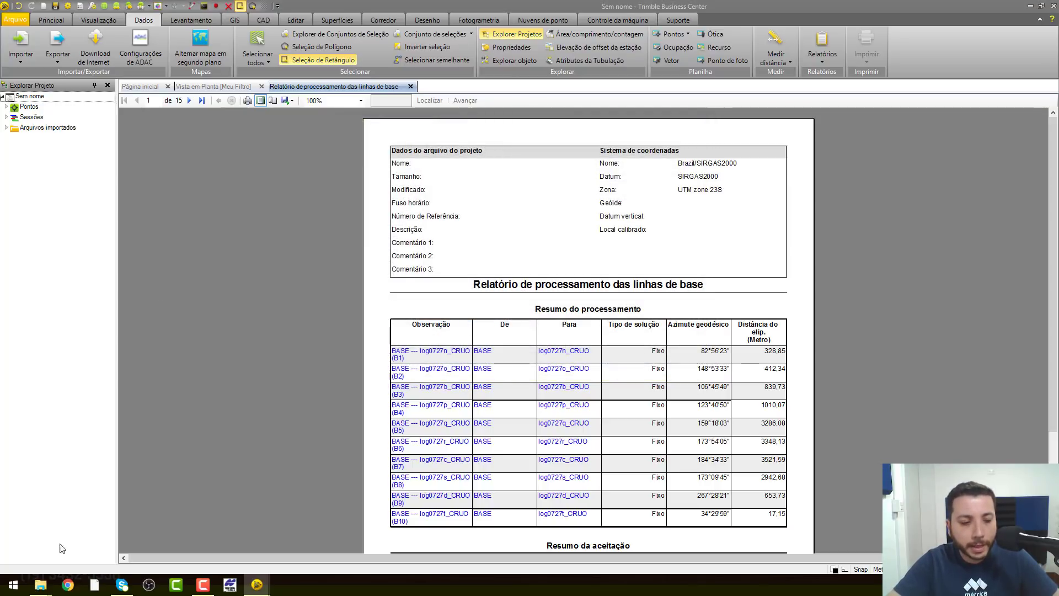
In File Explorer, go to the desktop's EAD\TBC folder and open the "Relatório de processamento TBC" workbook in Excel
{"action": "mouse_move", "coordinate": [40, 584]}
{"action": "left_click", "coordinate": [290, 533]}
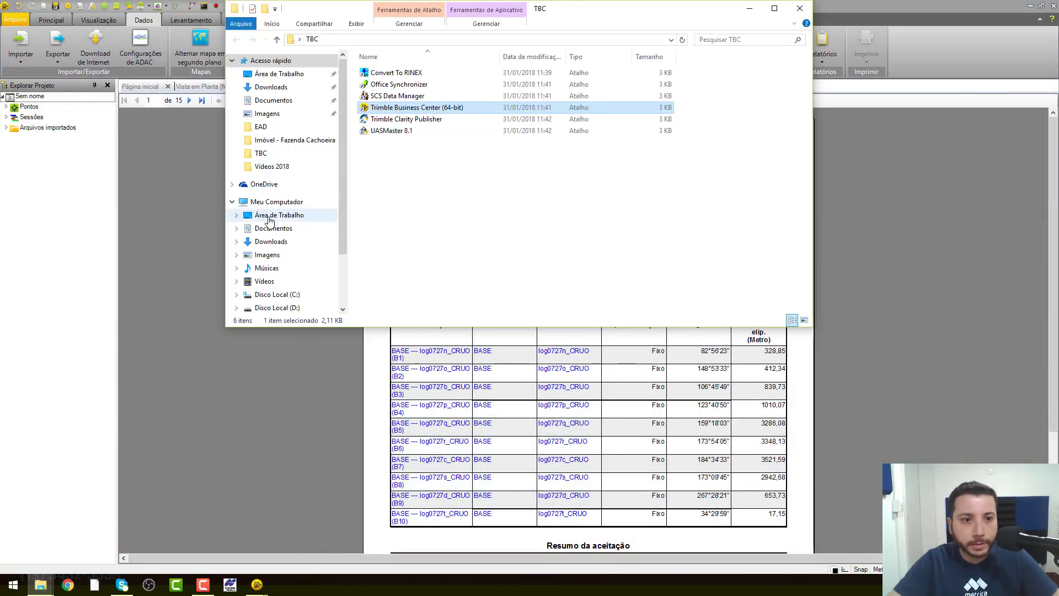
{"action": "left_click", "coordinate": [303, 216]}
{"action": "double_click", "coordinate": [402, 94]}
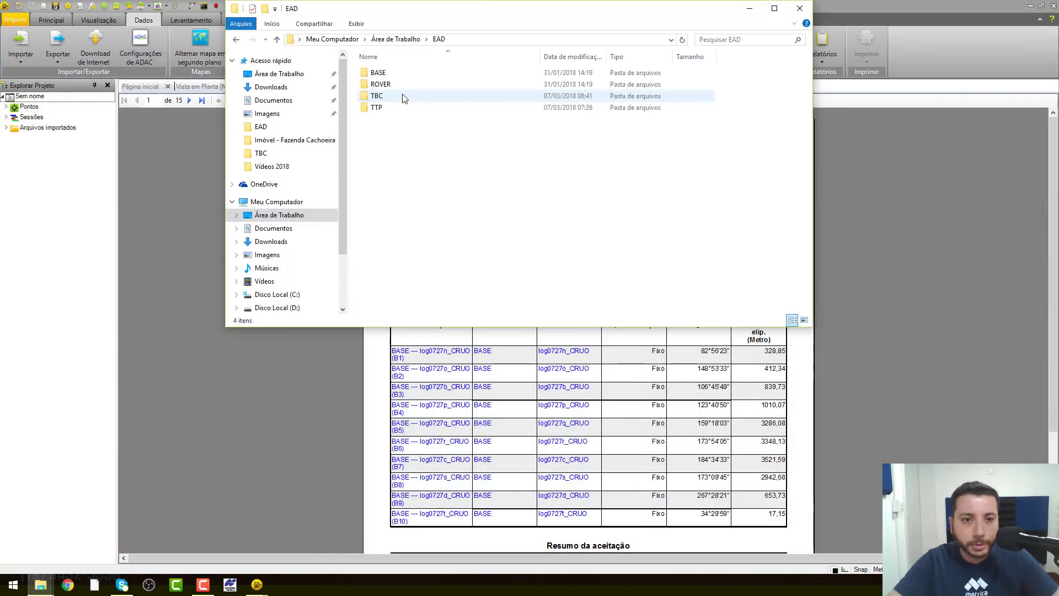
{"action": "double_click", "coordinate": [399, 96]}
{"action": "left_click", "coordinate": [399, 90]}
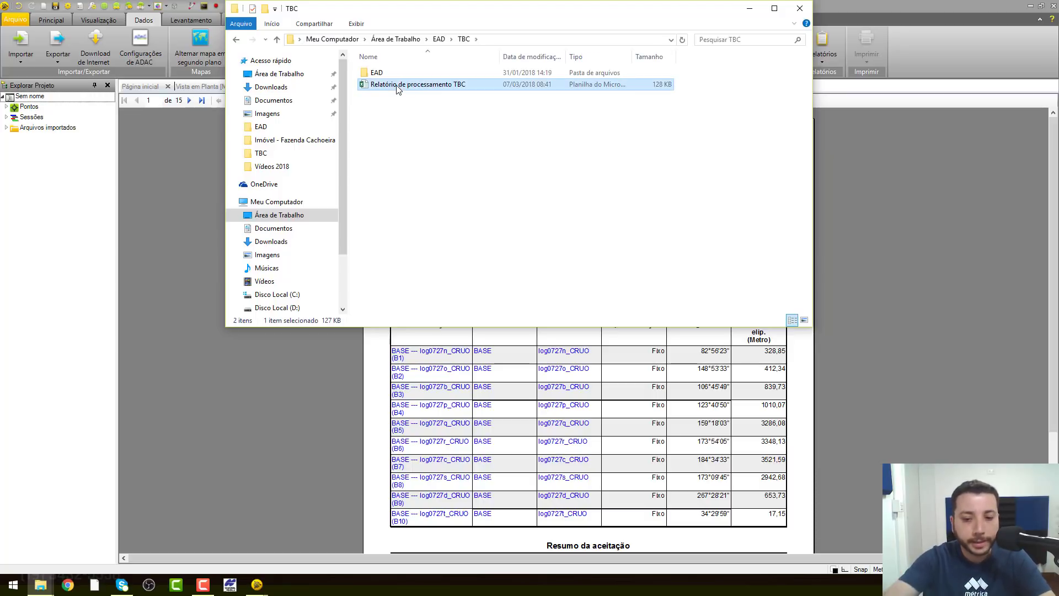
{"action": "double_click", "coordinate": [397, 89]}
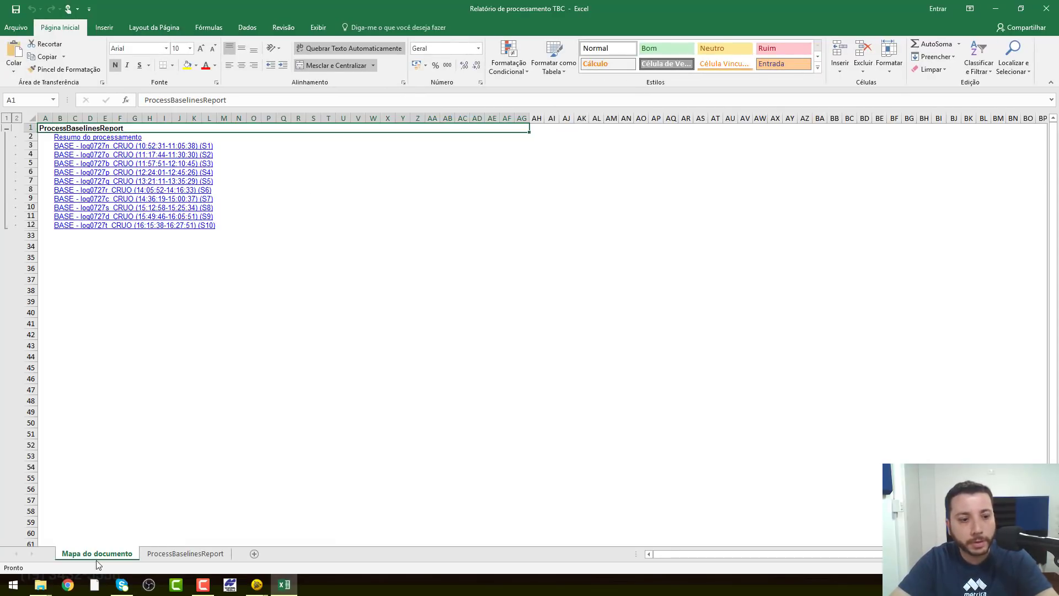
Examine the ProcessBaselinesReport sheet's processing summary, vector components and standard deviations for the exported baselines
{"action": "left_click", "coordinate": [110, 559]}
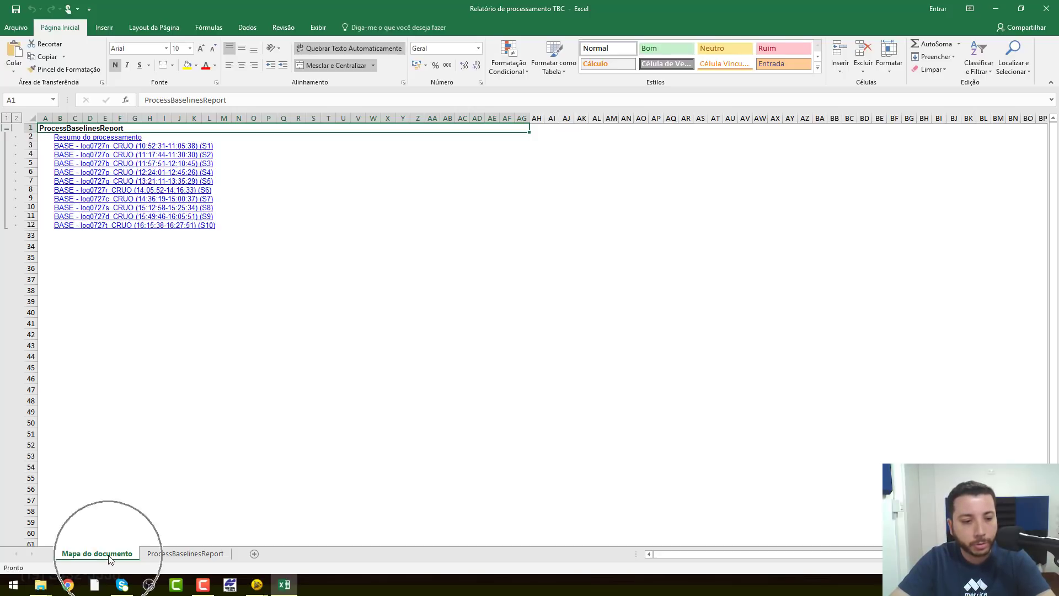
{"action": "left_click", "coordinate": [174, 556]}
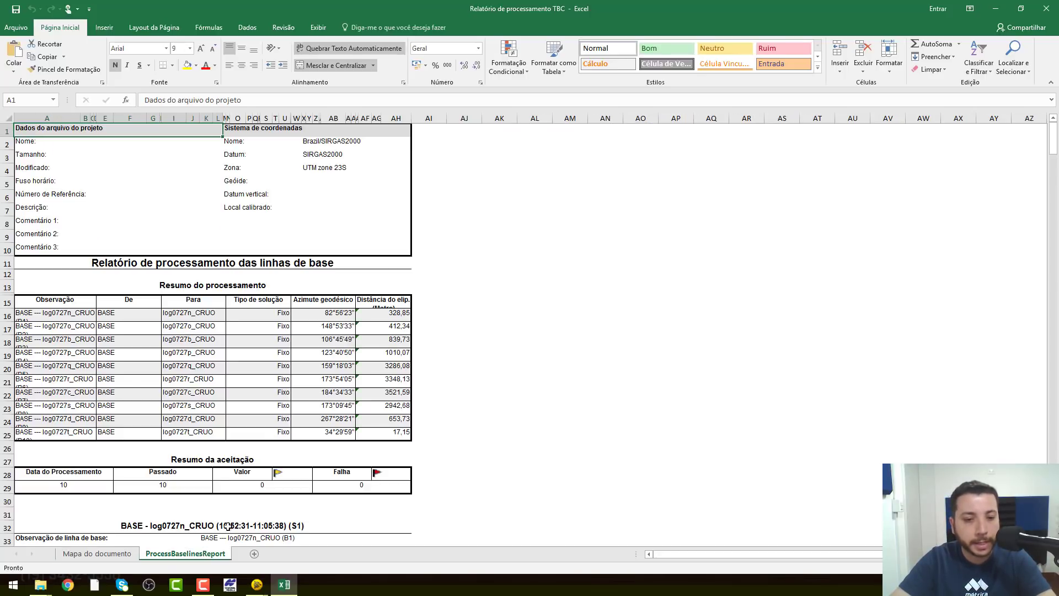
{"action": "scroll", "coordinate": [386, 262], "scroll_direction": "down", "scroll_amount": 20}
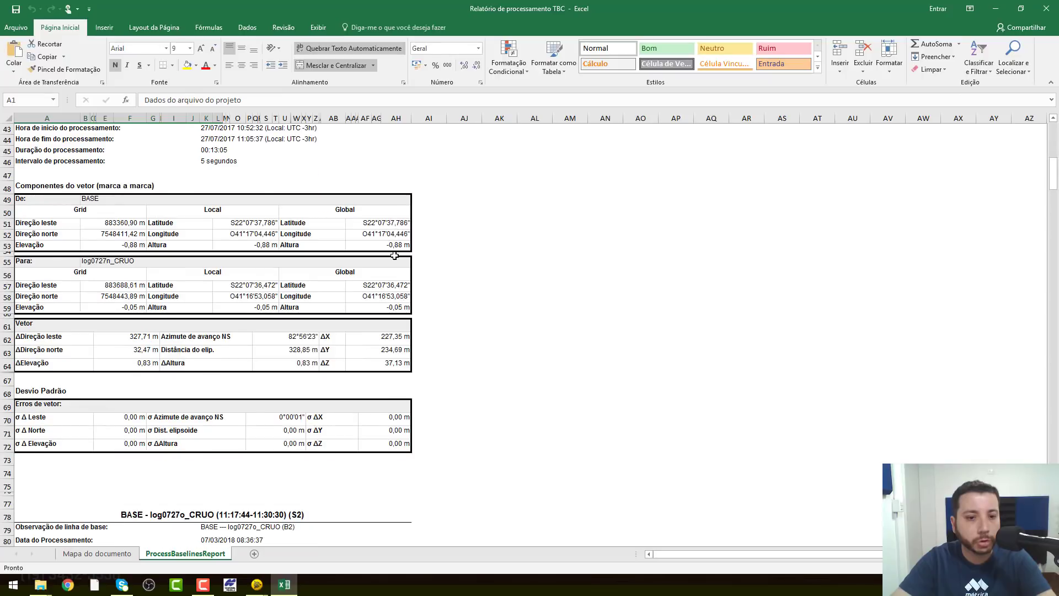
{"action": "scroll", "coordinate": [394, 259], "scroll_direction": "down", "scroll_amount": 20}
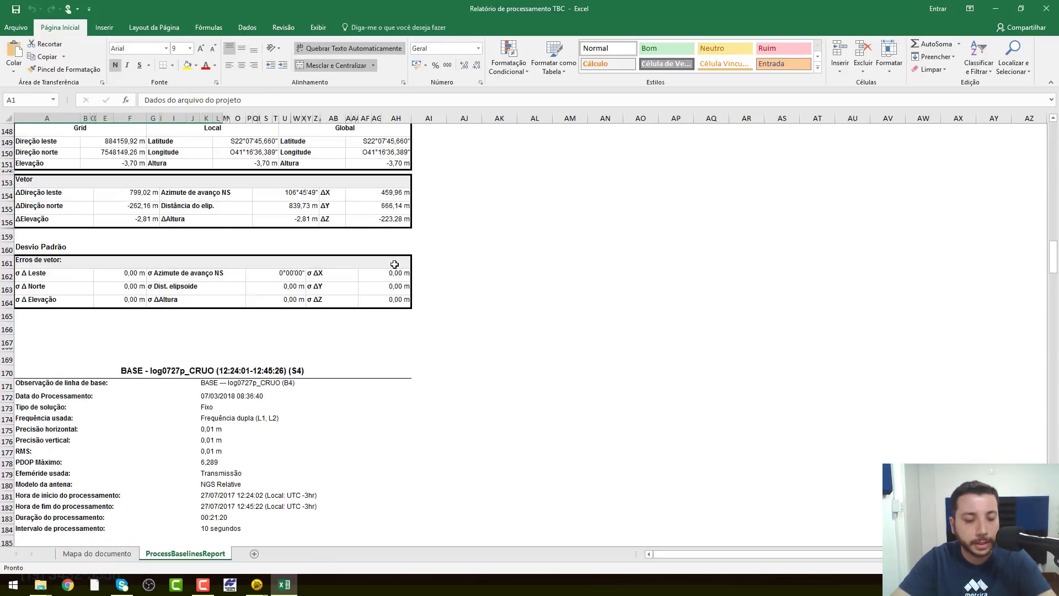
{"action": "scroll", "coordinate": [394, 265], "scroll_direction": "up", "scroll_amount": 20}
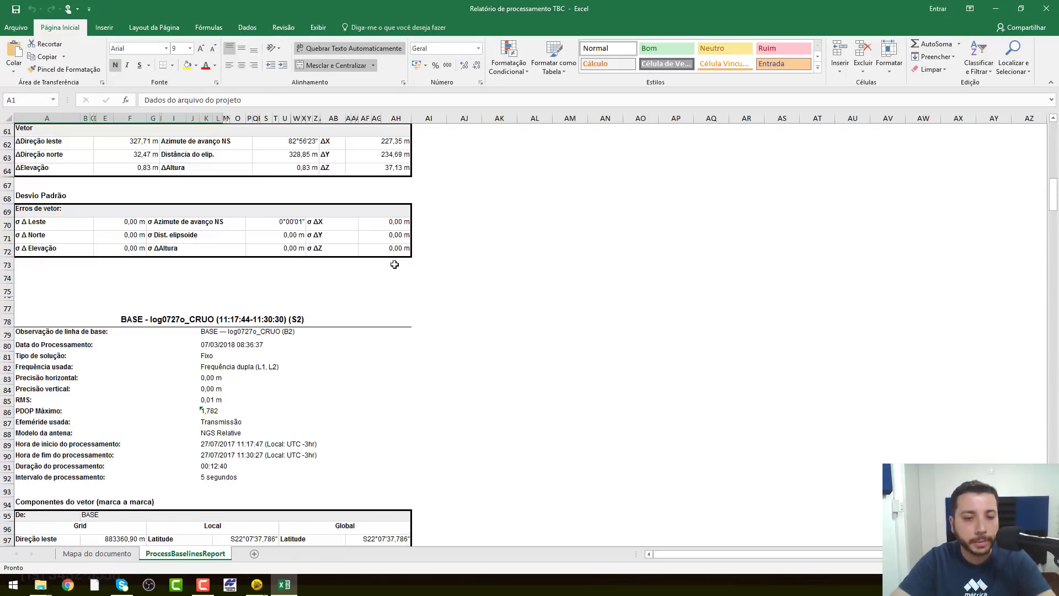
{"action": "scroll", "coordinate": [395, 264], "scroll_direction": "up", "scroll_amount": 5}
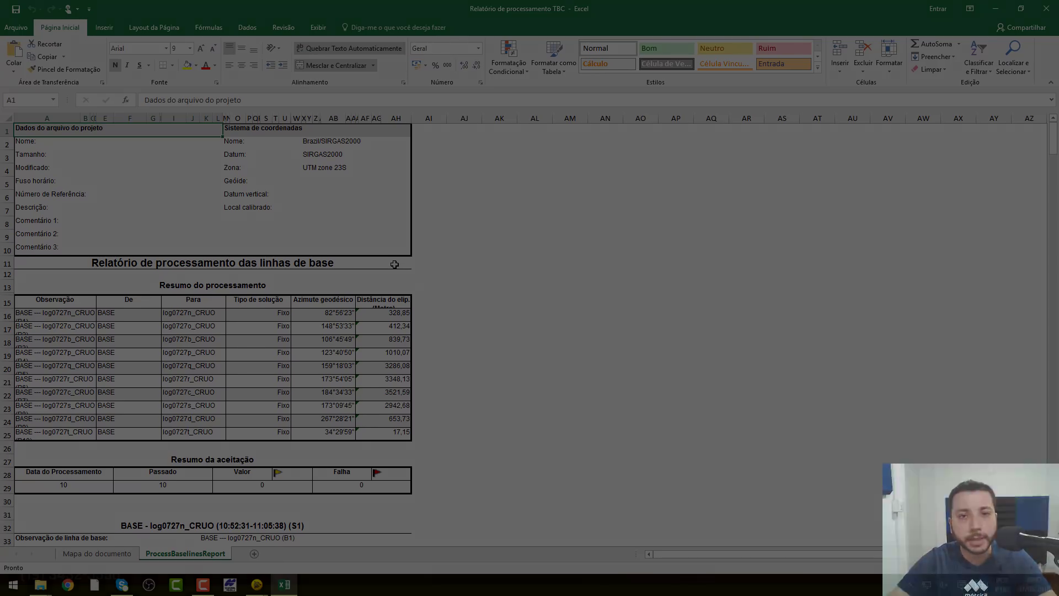